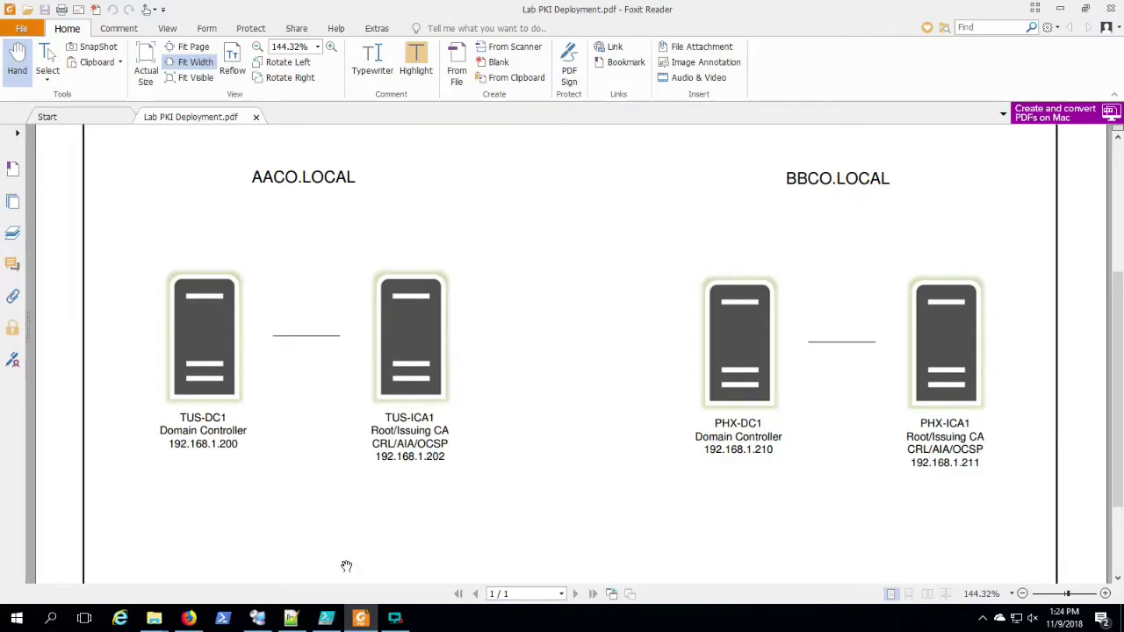
Move from the Foxit lab diagram to the 'AD CS: Deploying Cross-forest Certificate Enrollment' article.
click(257, 618)
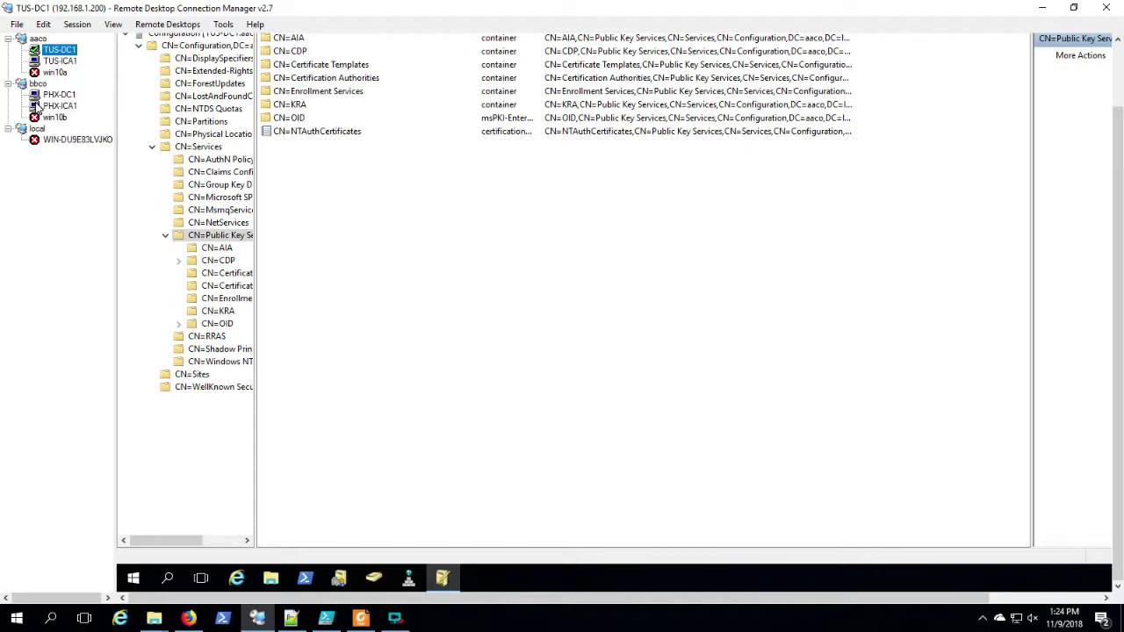
click(189, 618)
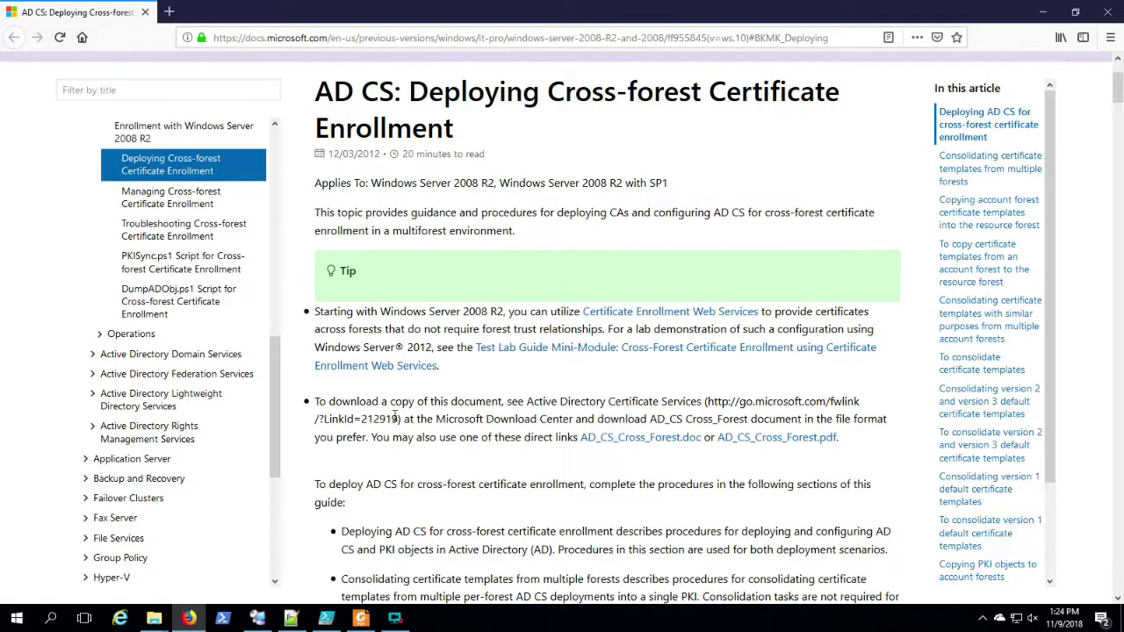
Scroll the article to the 'To deploy and configure AD CS' procedure's two-way forest trust step.
drag(473, 136, 322, 94)
click(527, 377)
scroll(527, 376, down, 6)
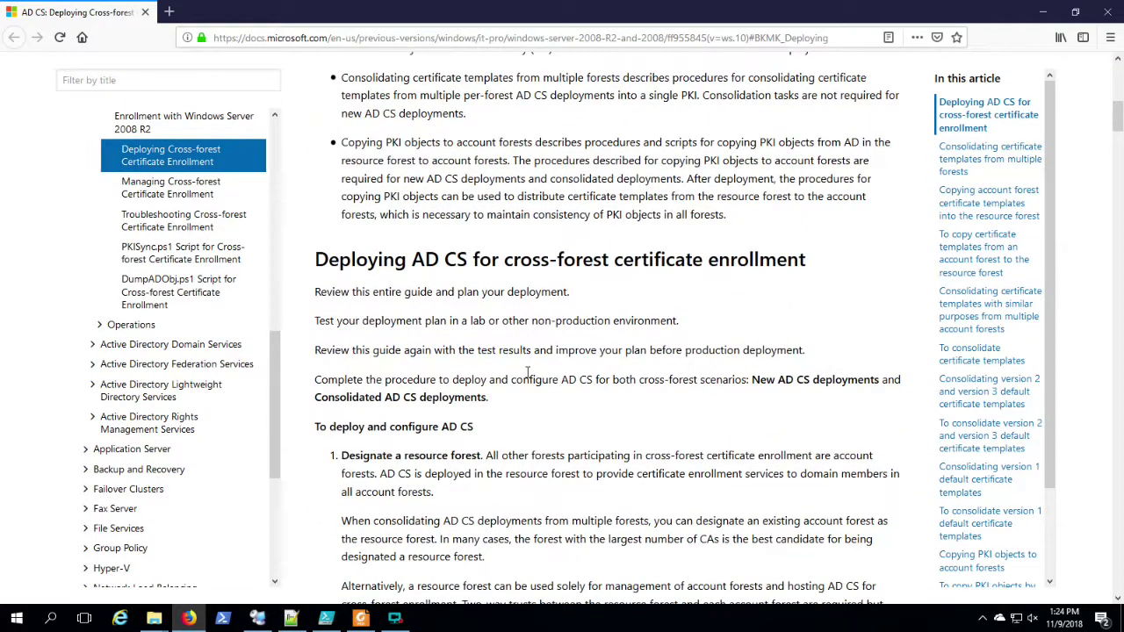
scroll(526, 373, down, 5)
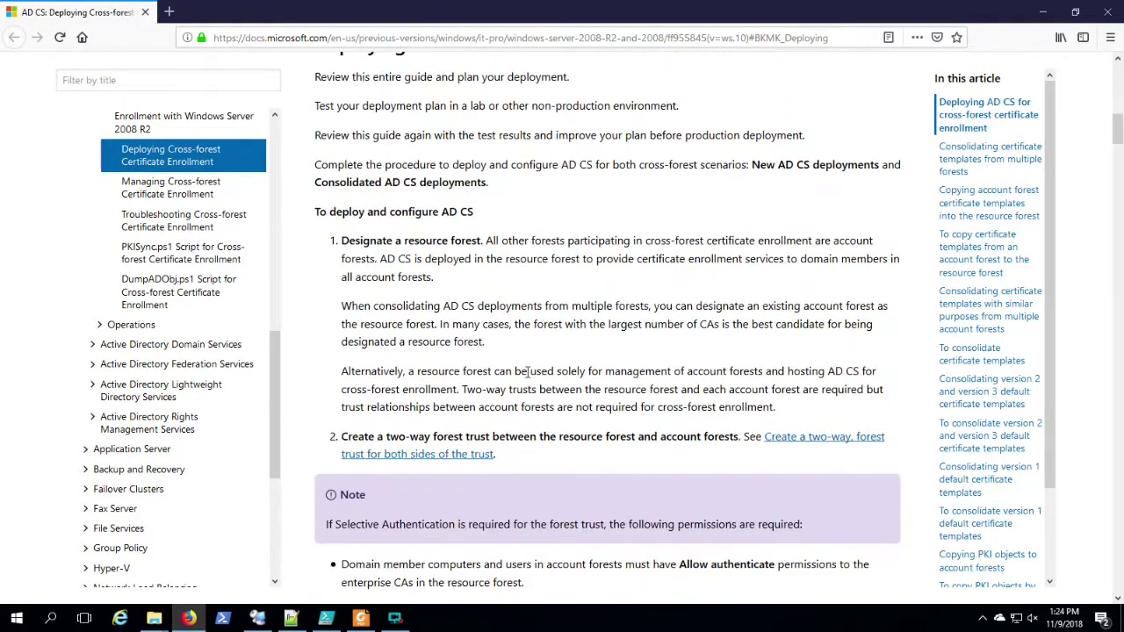
scroll(526, 372, down, 1)
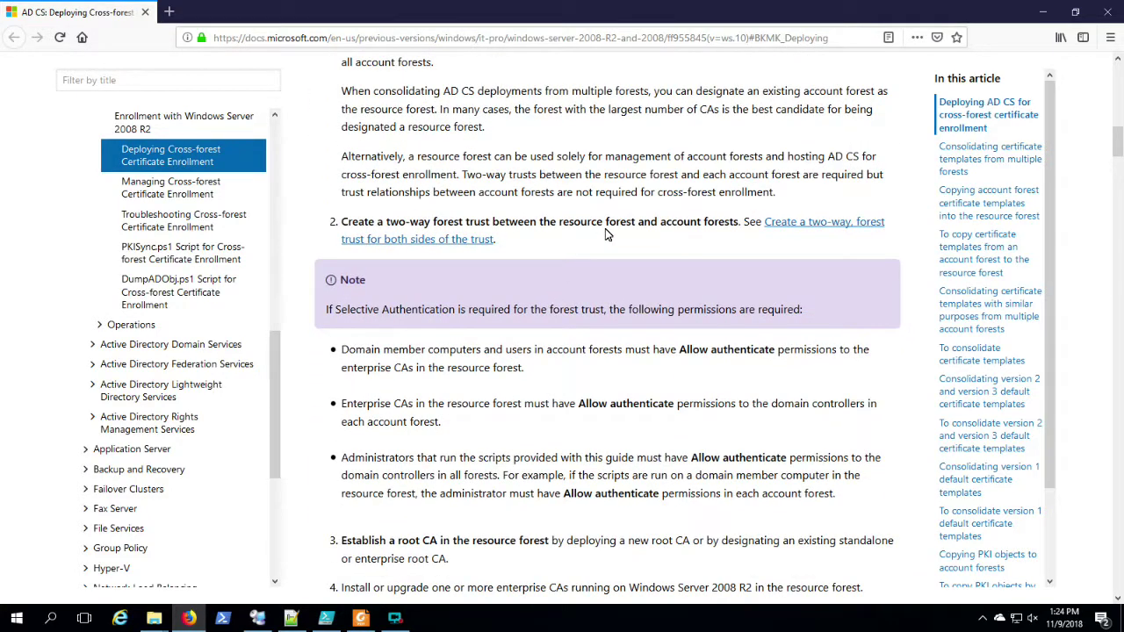
scroll(604, 228, up, 2)
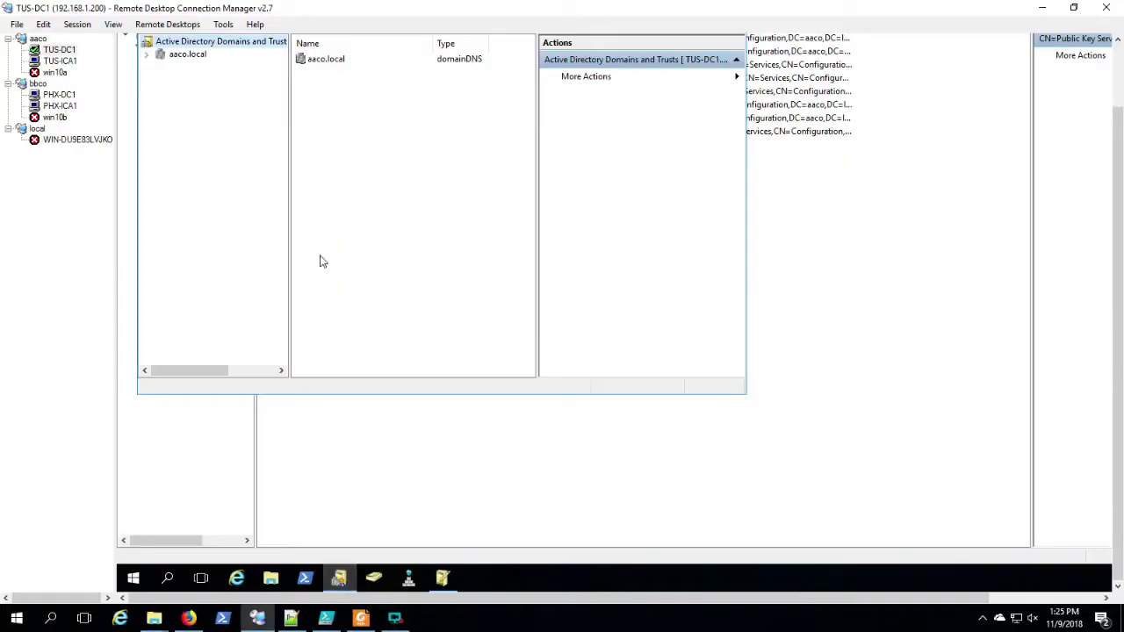
Start the New Trust Wizard from aaco.local's Properties, Trusts page.
right_click(172, 53)
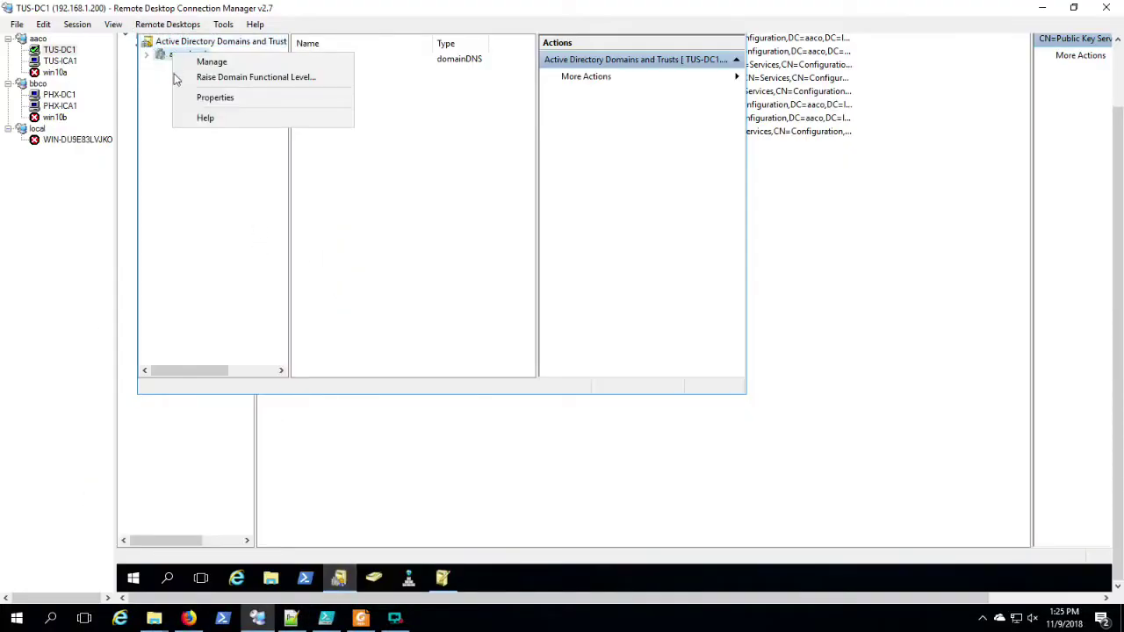
click(192, 99)
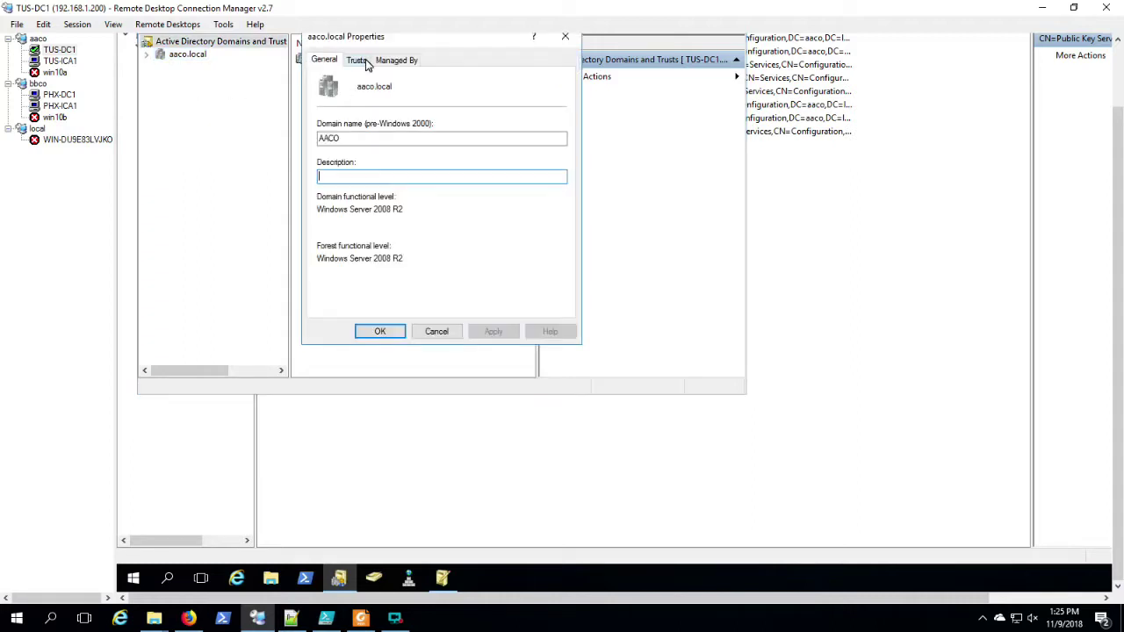
click(366, 61)
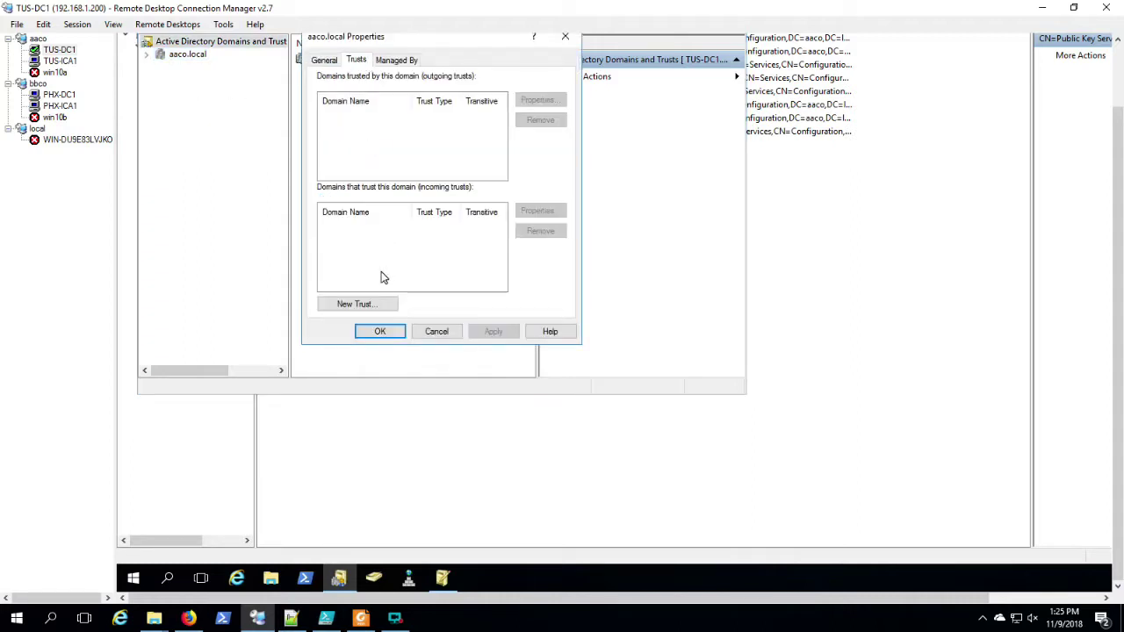
click(377, 309)
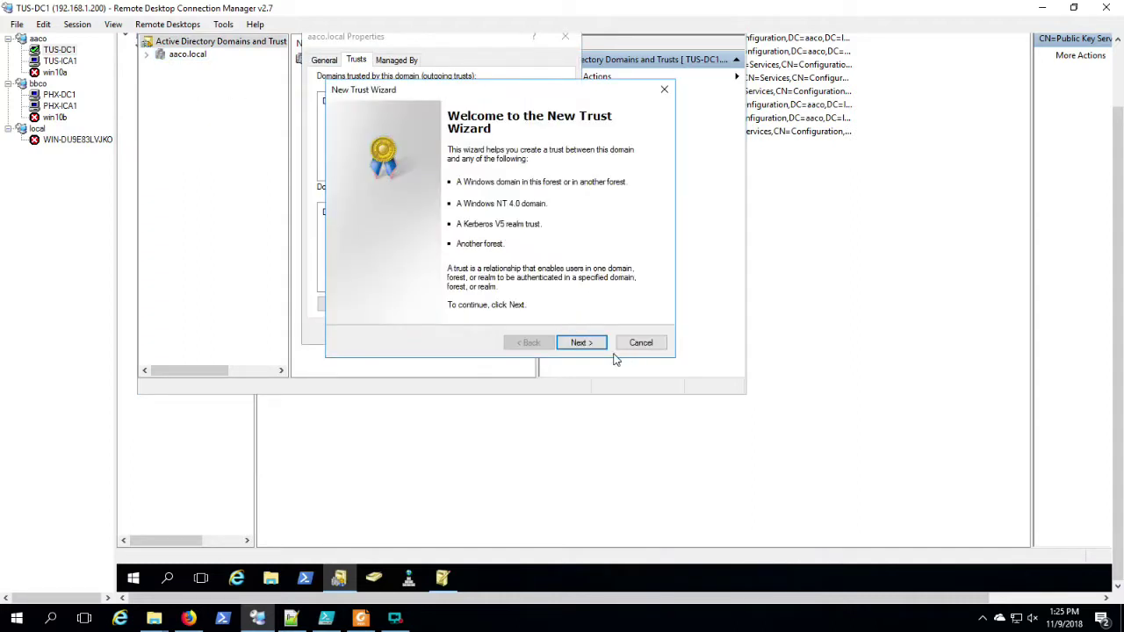
click(591, 349)
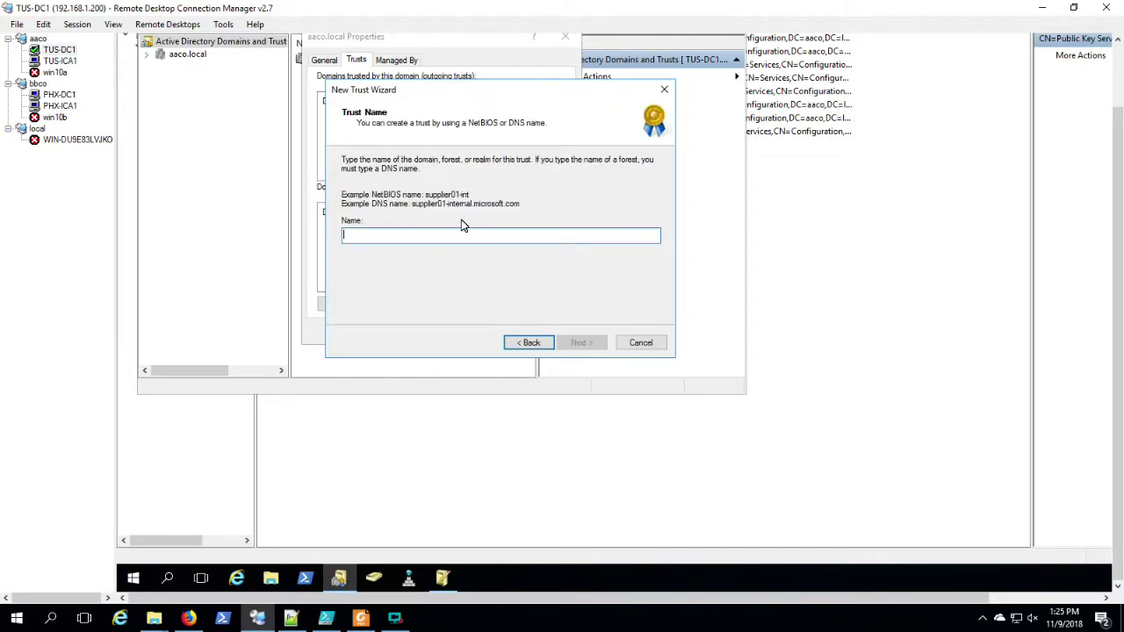
Target bbco.local with a two-way forest trust created in both domains.
text(bbco)
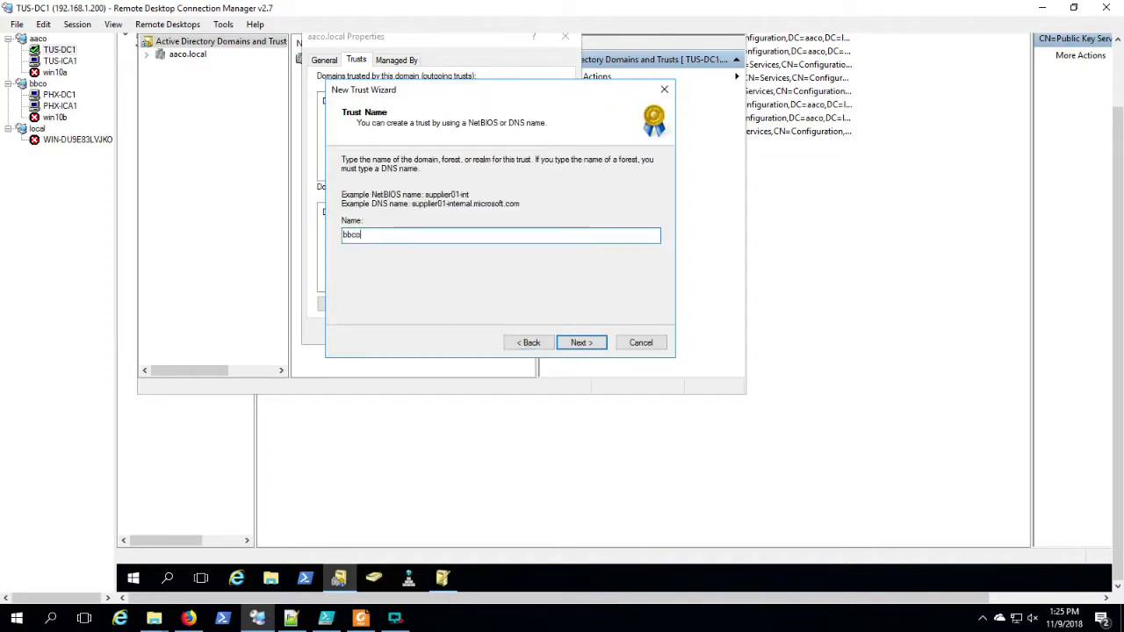
text(.local)
key(Return)
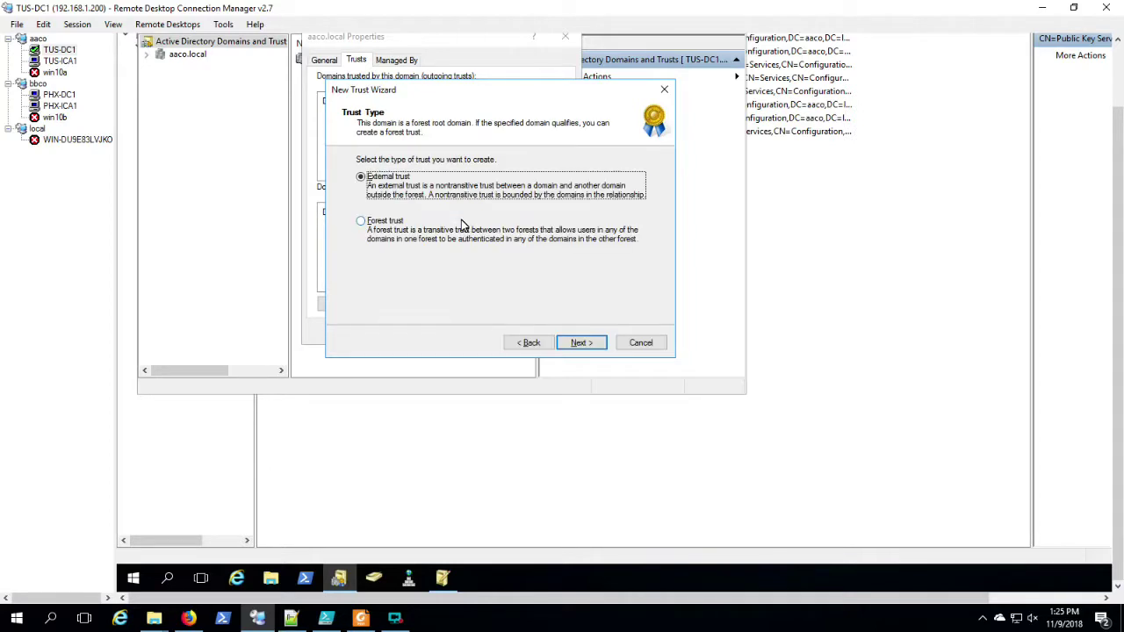
click(463, 224)
click(580, 347)
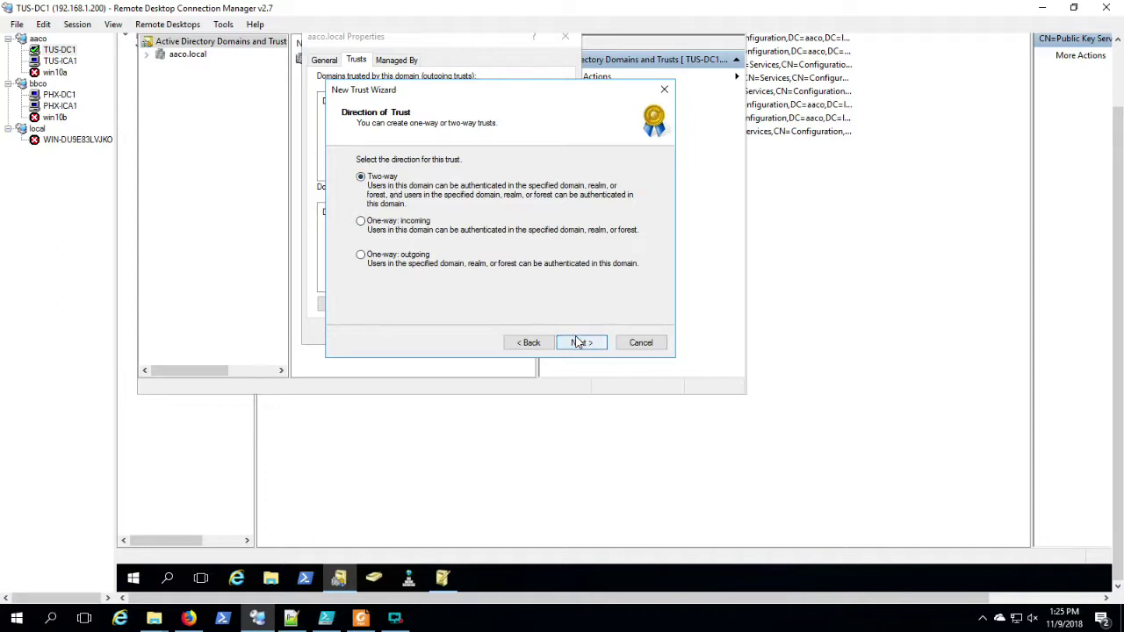
click(577, 343)
click(456, 266)
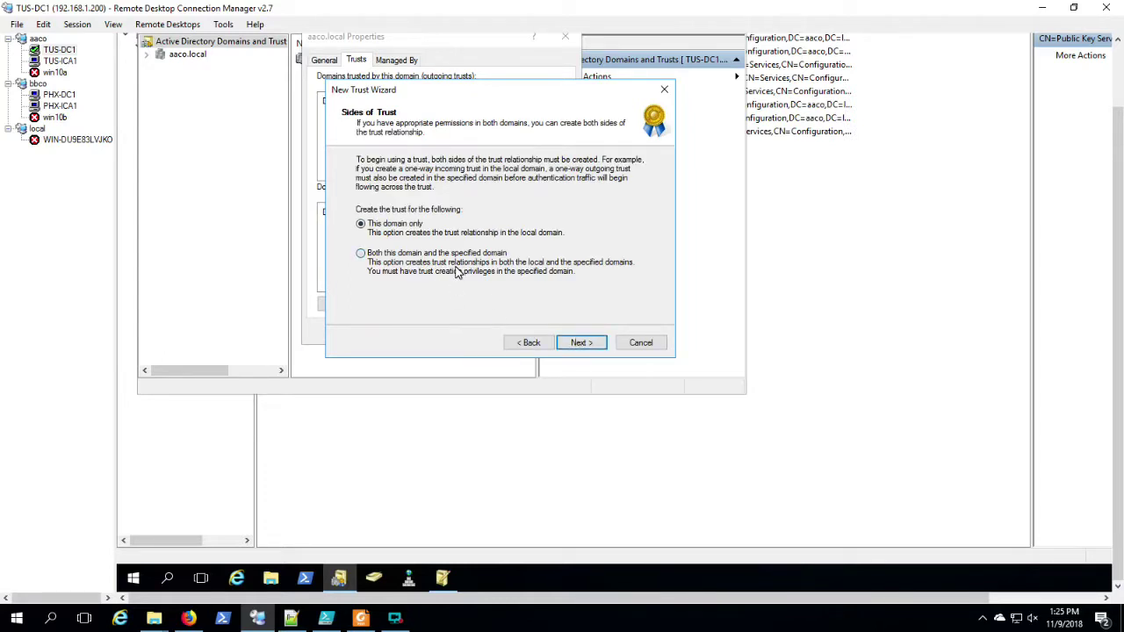
click(579, 343)
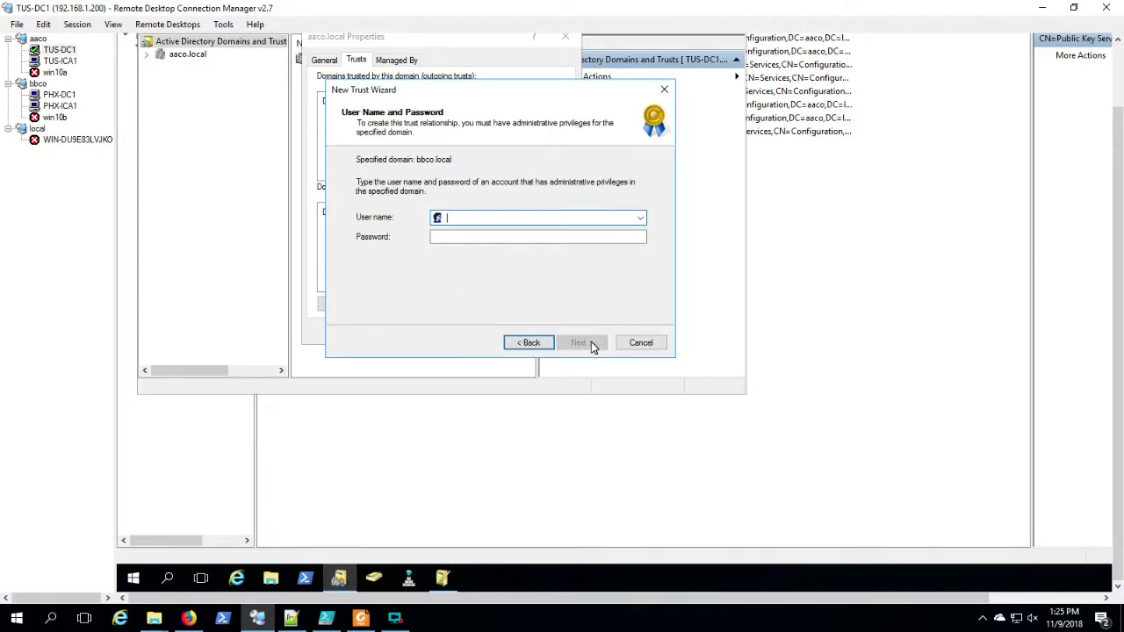
Enter bbco.local administrator credentials, keep forest-wide authentication on both sides, and create the trust.
text(bbco\administrator)
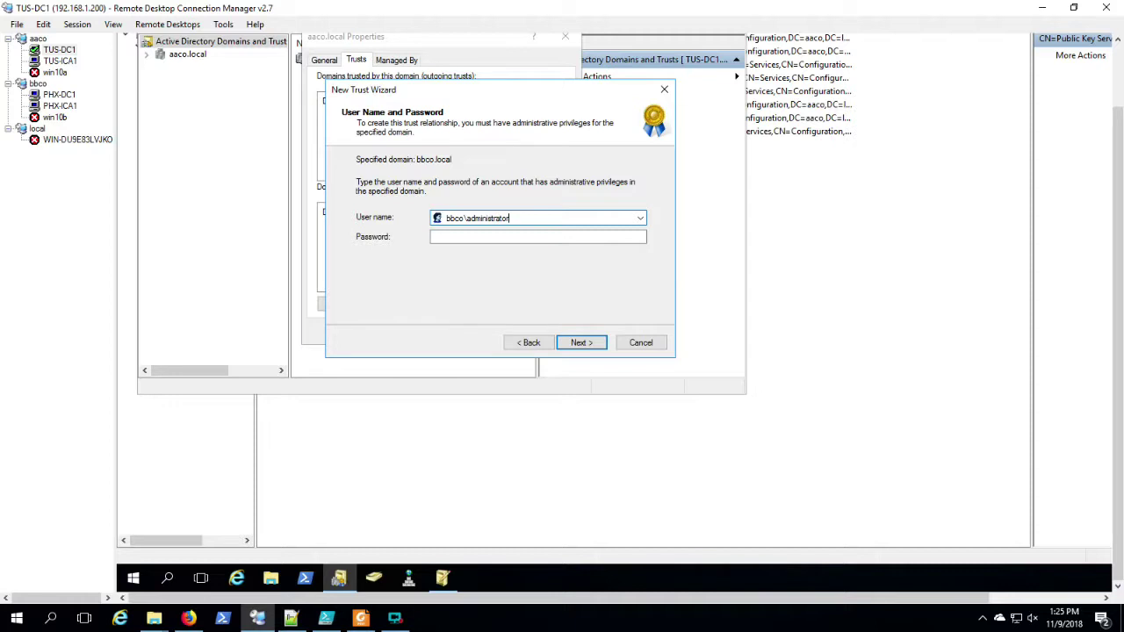
click(537, 236)
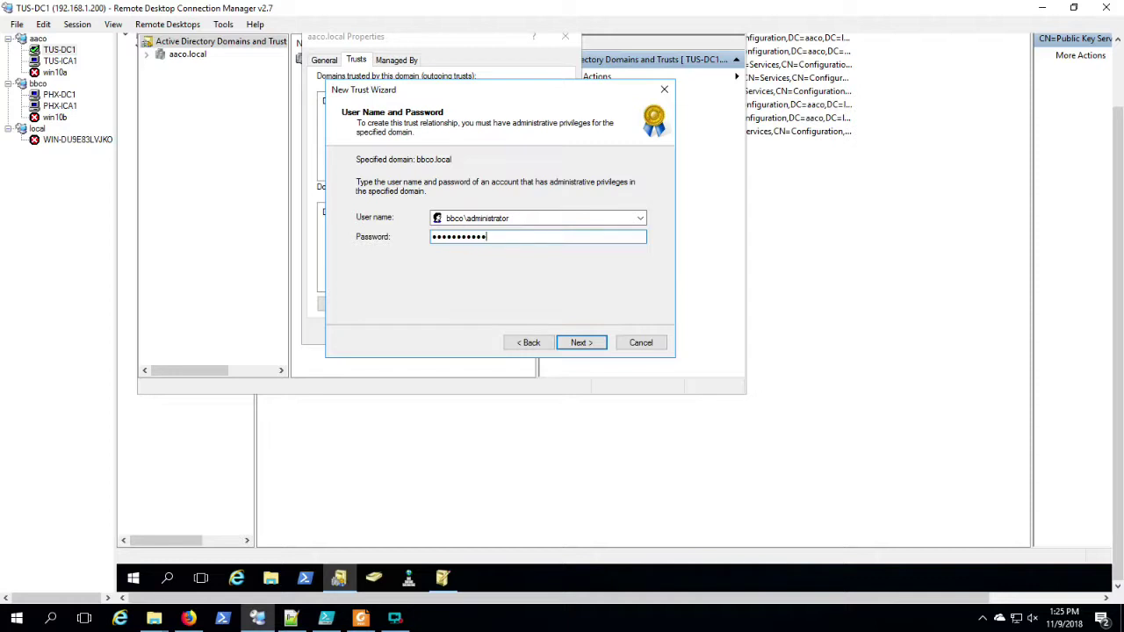
click(589, 342)
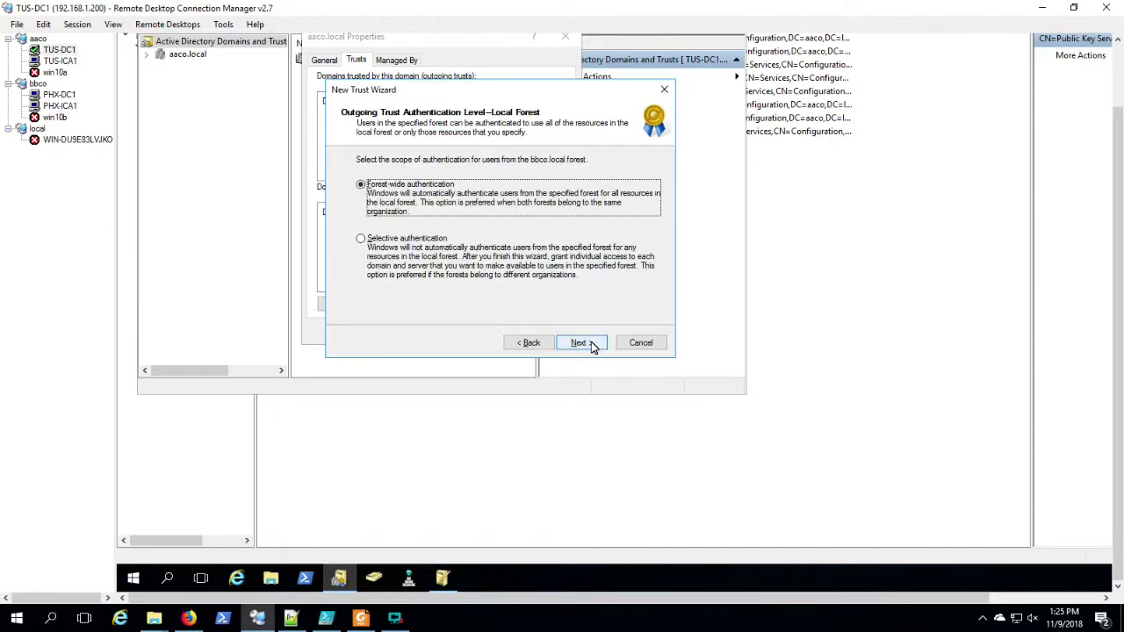
click(589, 342)
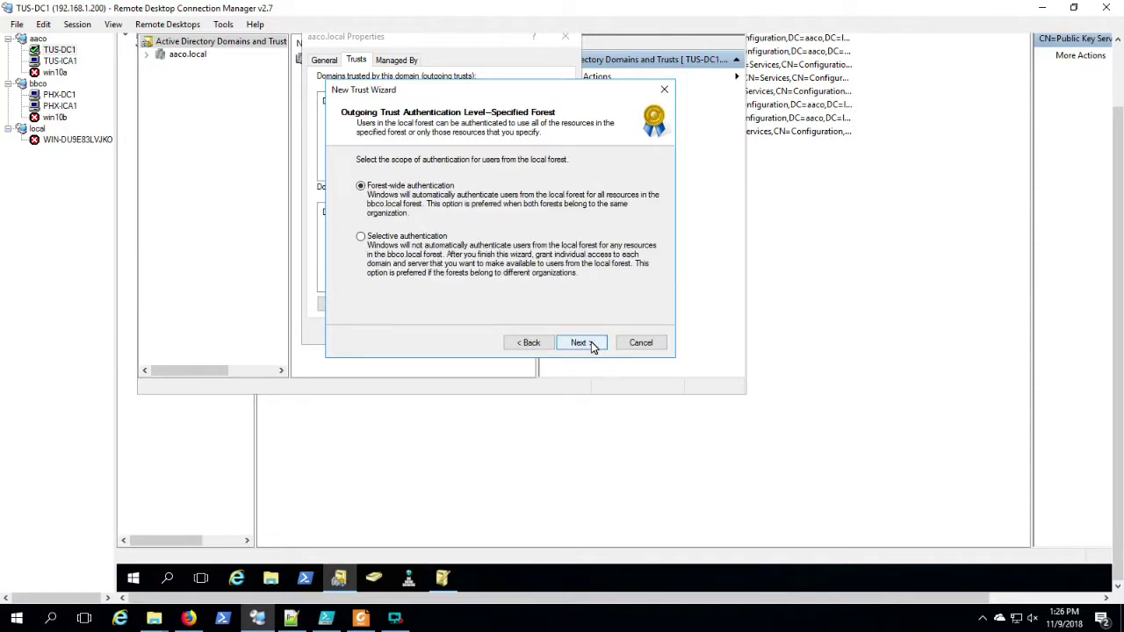
click(589, 342)
click(591, 345)
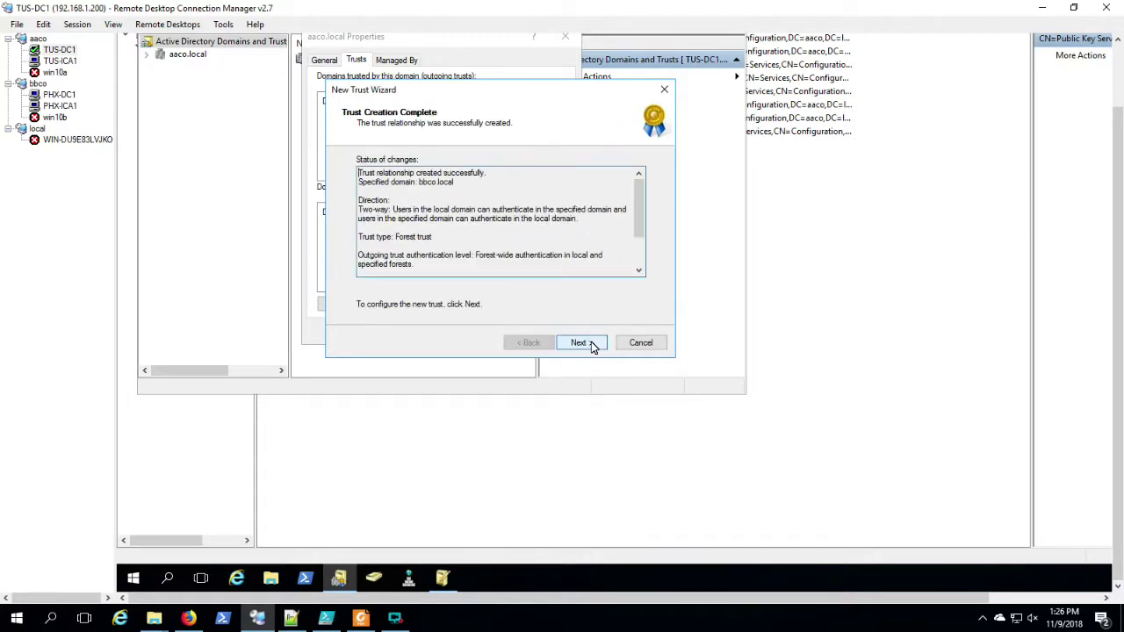
click(591, 345)
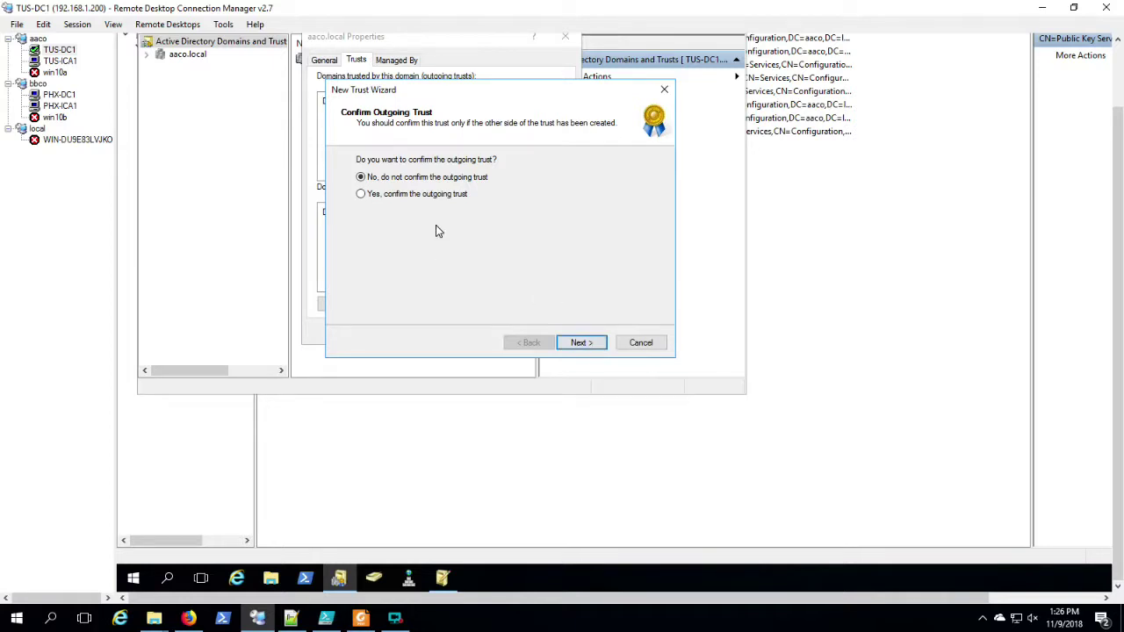
Confirm both the outgoing and incoming trusts, finish the wizard and close aaco.local's properties.
click(445, 196)
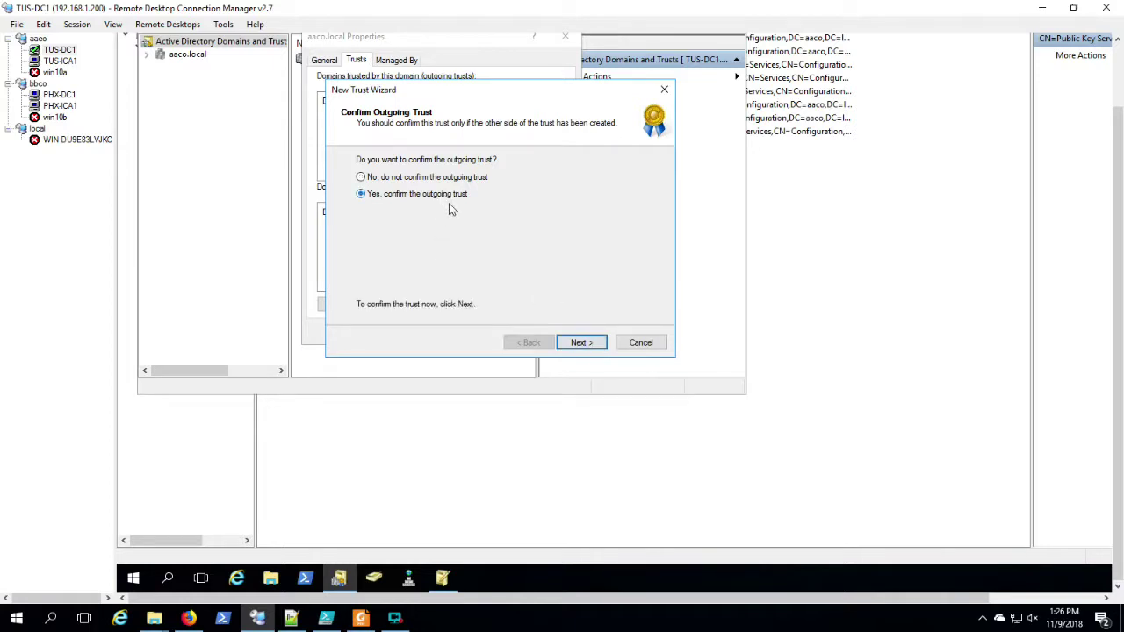
click(577, 343)
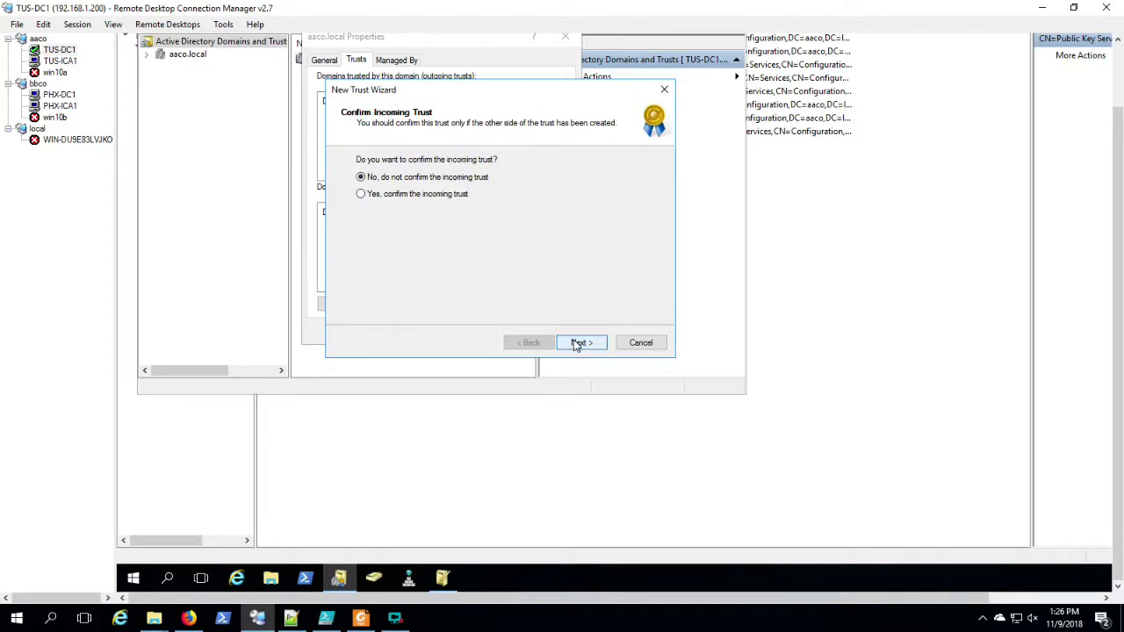
click(427, 194)
click(575, 342)
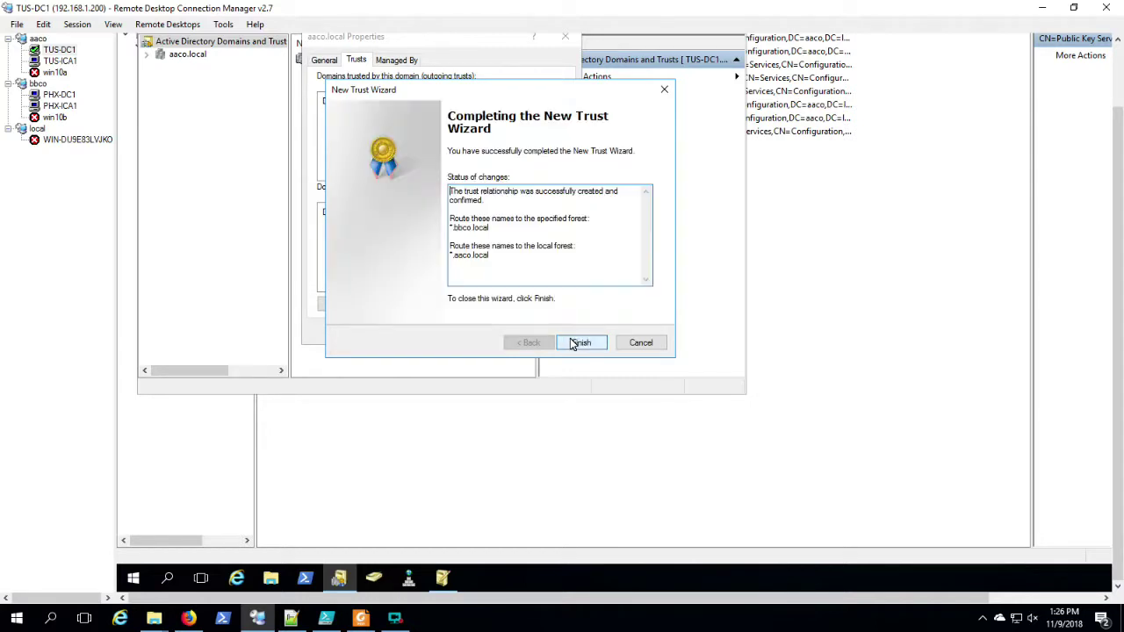
click(579, 342)
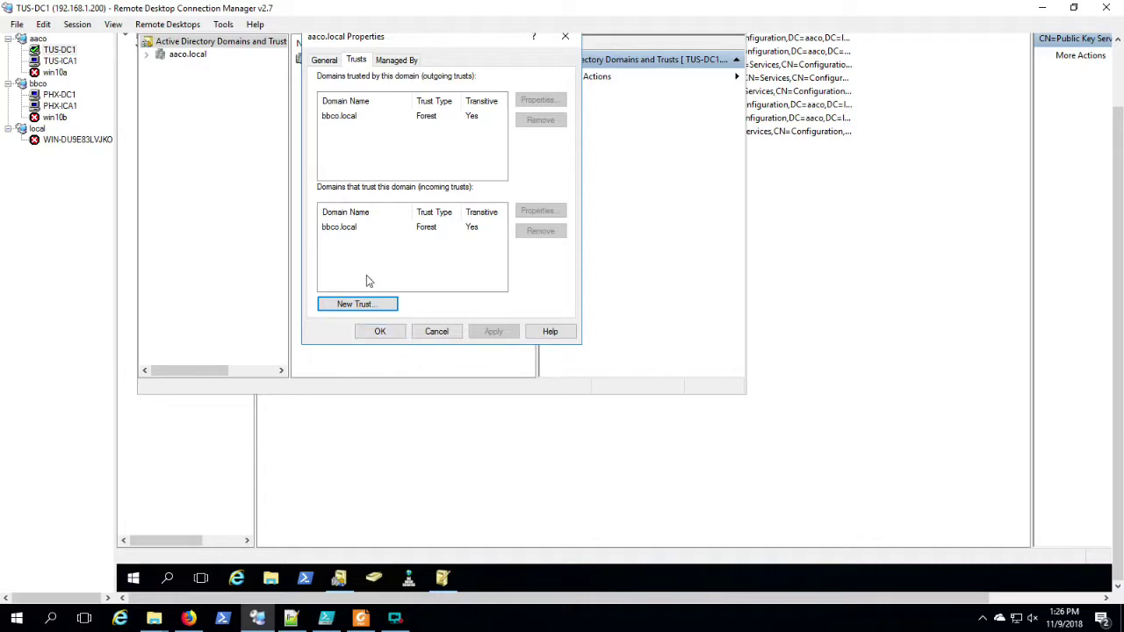
click(380, 332)
Read article steps 5 (LDAP referrals) and 6 (Cert Publishers membership), then return to TUS-ICA1.
key(alt+Tab)
scroll(636, 280, down, 6)
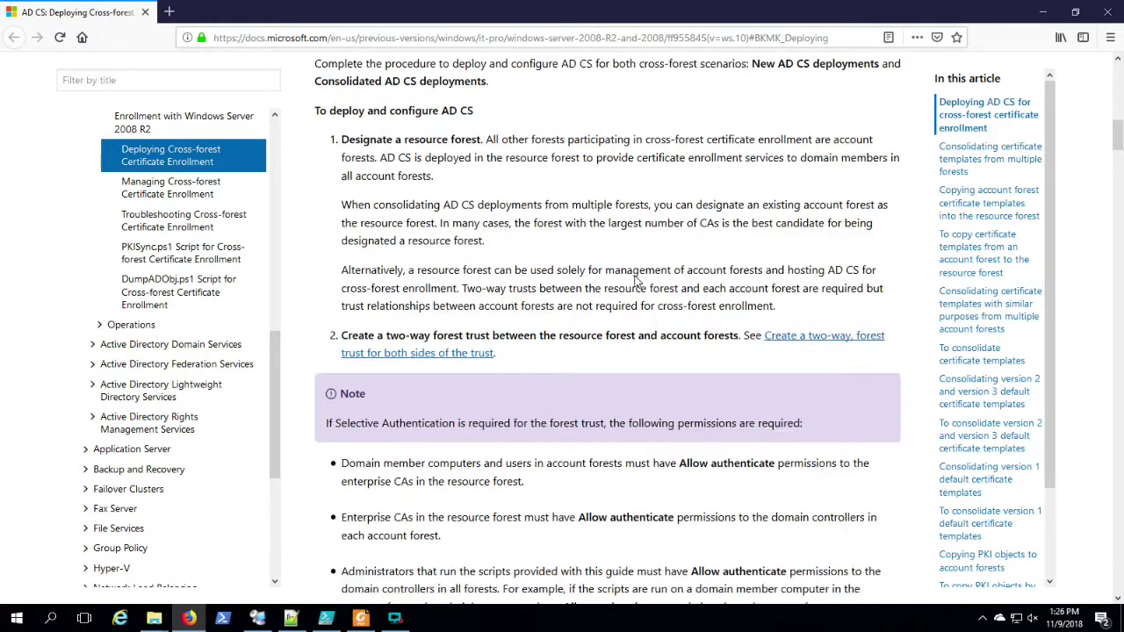
scroll(636, 276, down, 3)
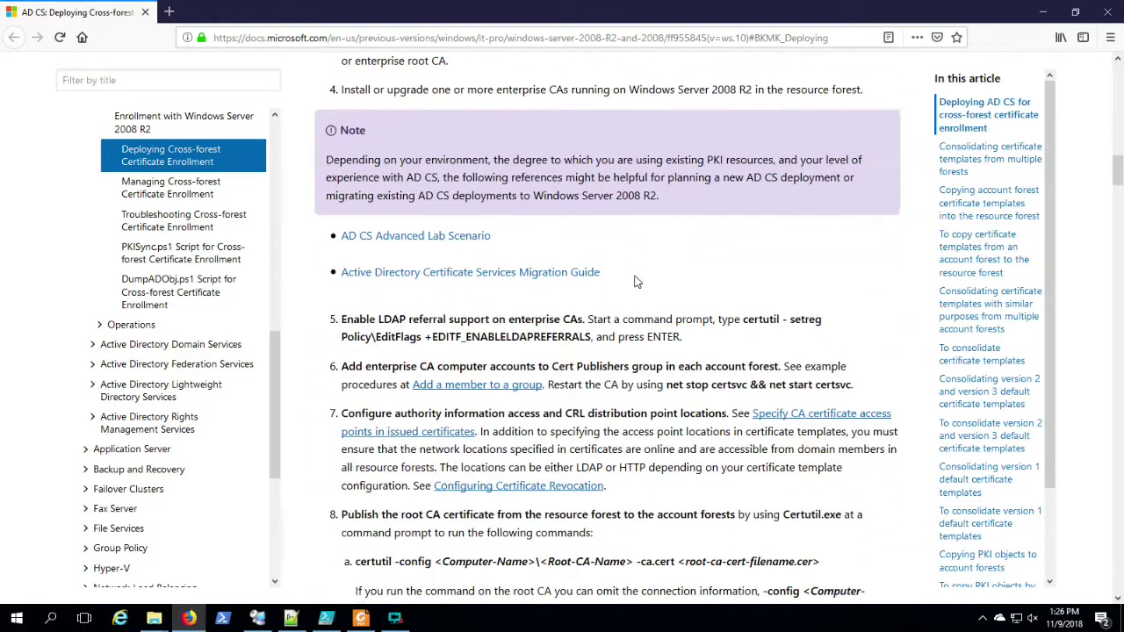
scroll(635, 280, down, 1)
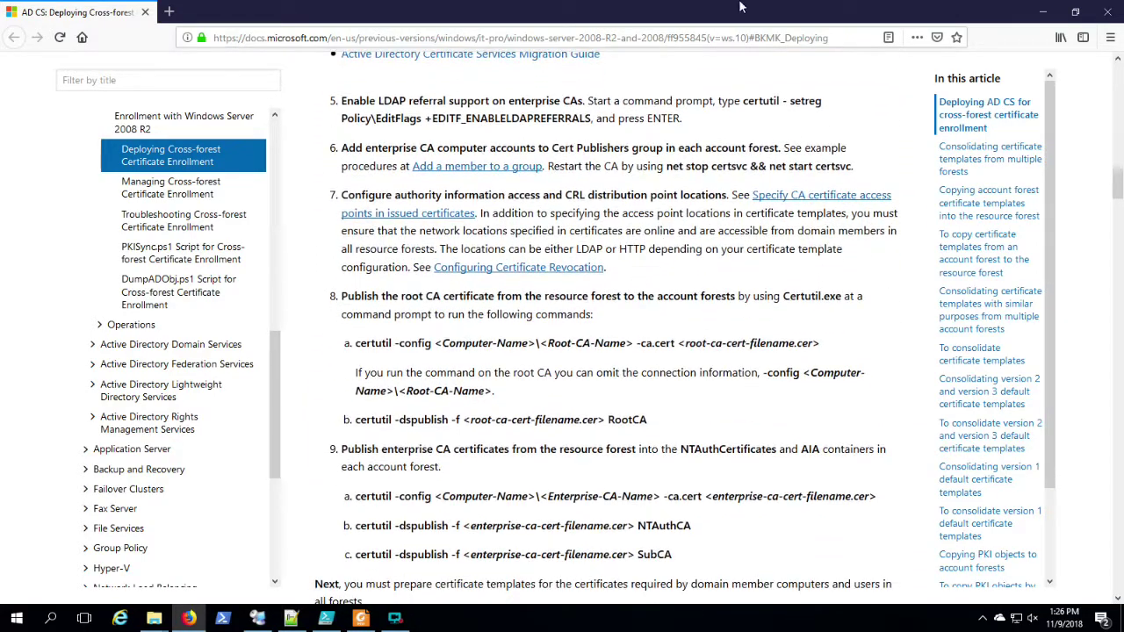
drag(391, 102, 599, 102)
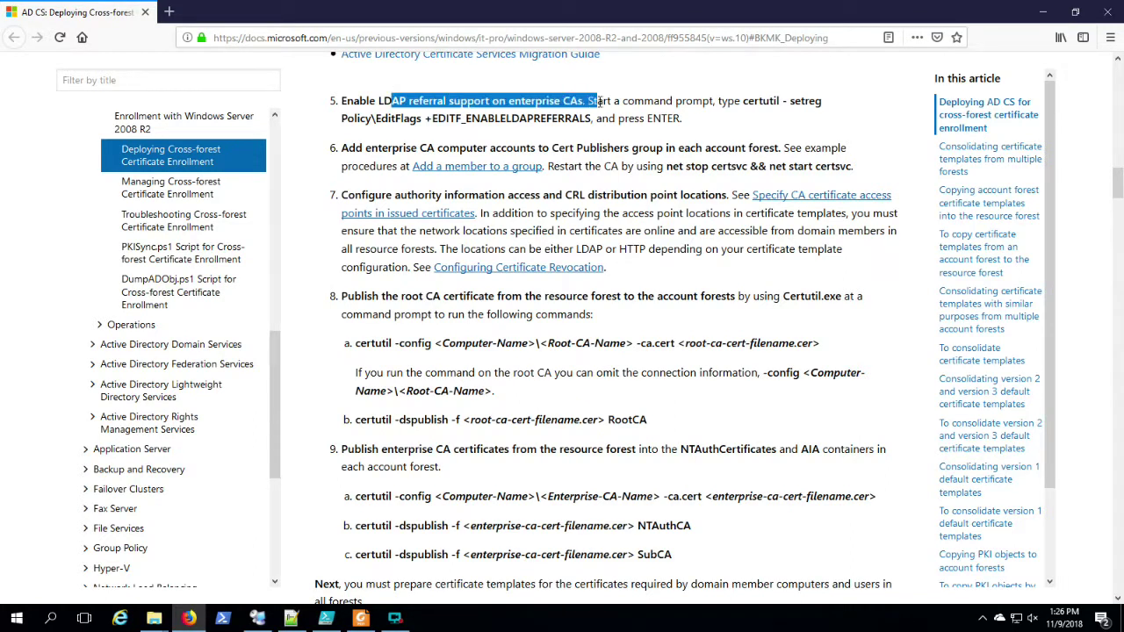
drag(489, 149, 667, 151)
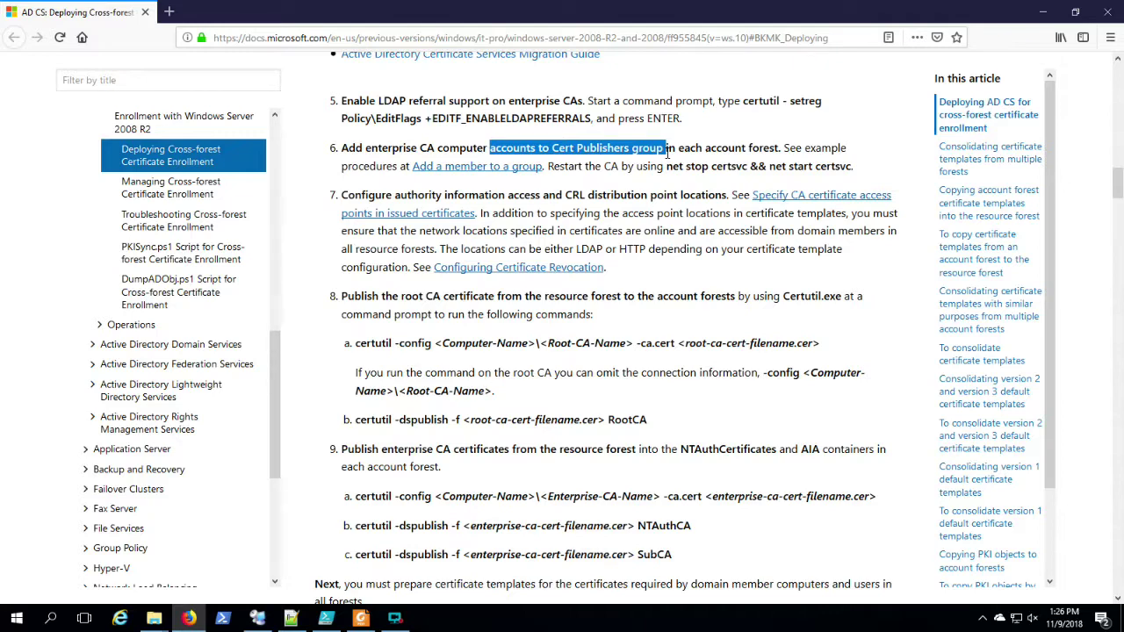
key(alt+Tab)
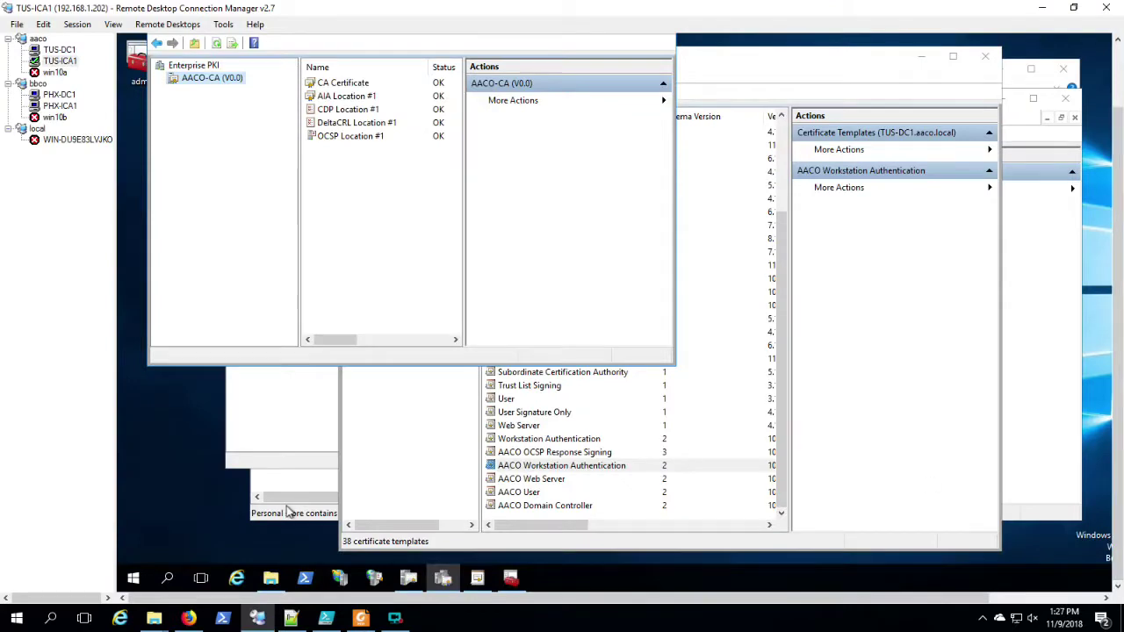
Launch Registry Editor on TUS-ICA1 by running regedit.
right_click(136, 587)
click(161, 515)
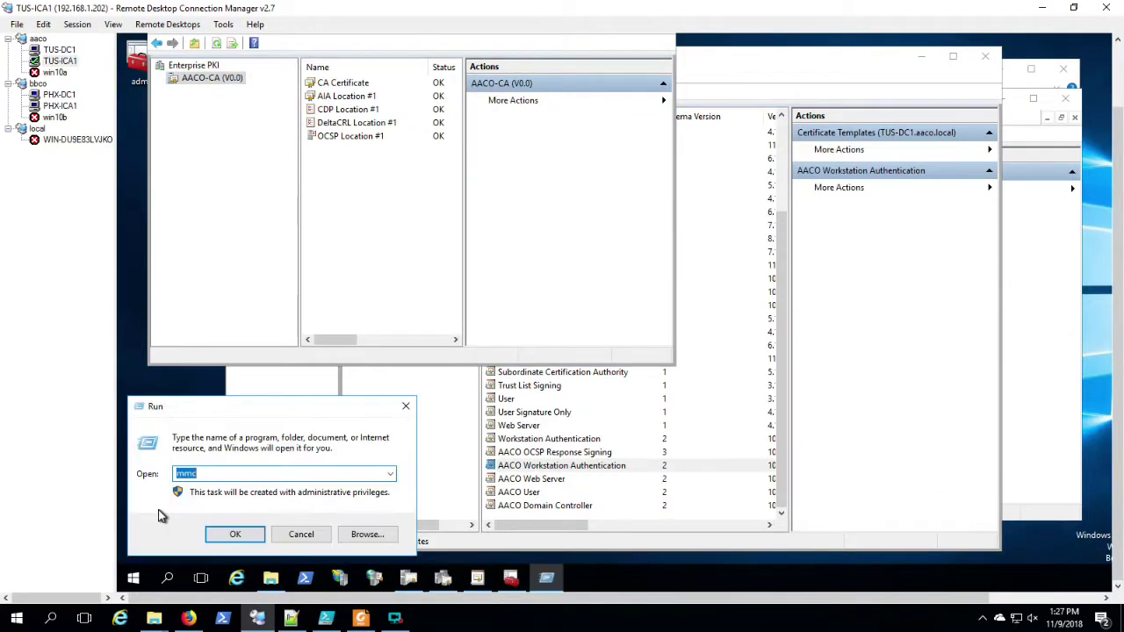
text(regedit)
key(Return)
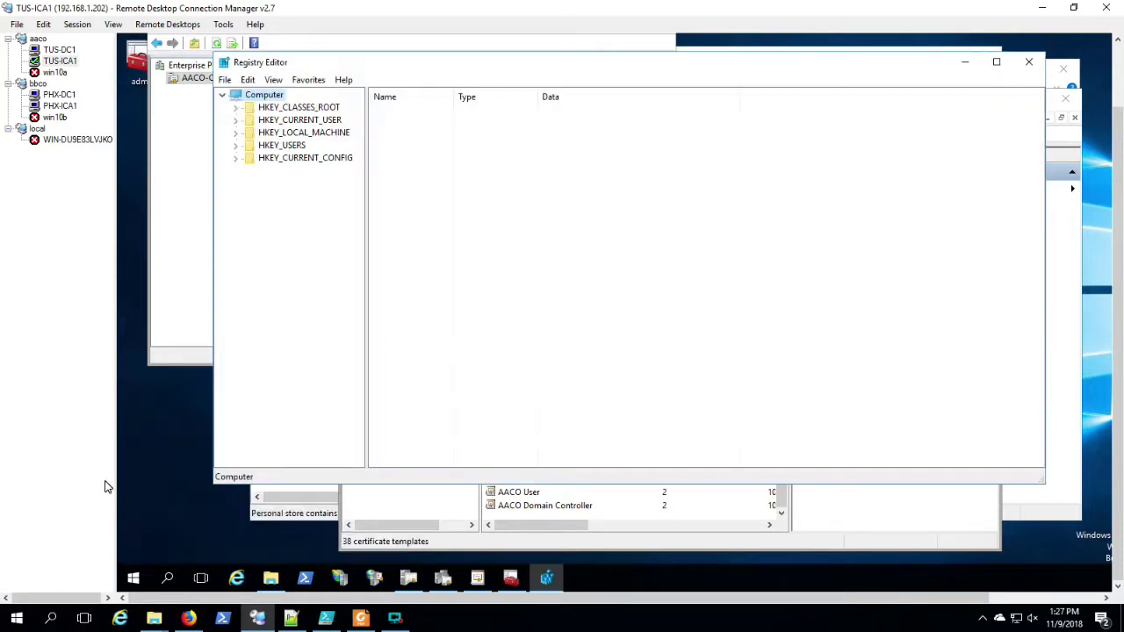
Open HKLM\SYSTEM\CurrentControlSet\Services\CertSvc\Configuration\AACO-CA to view its values.
double_click(283, 133)
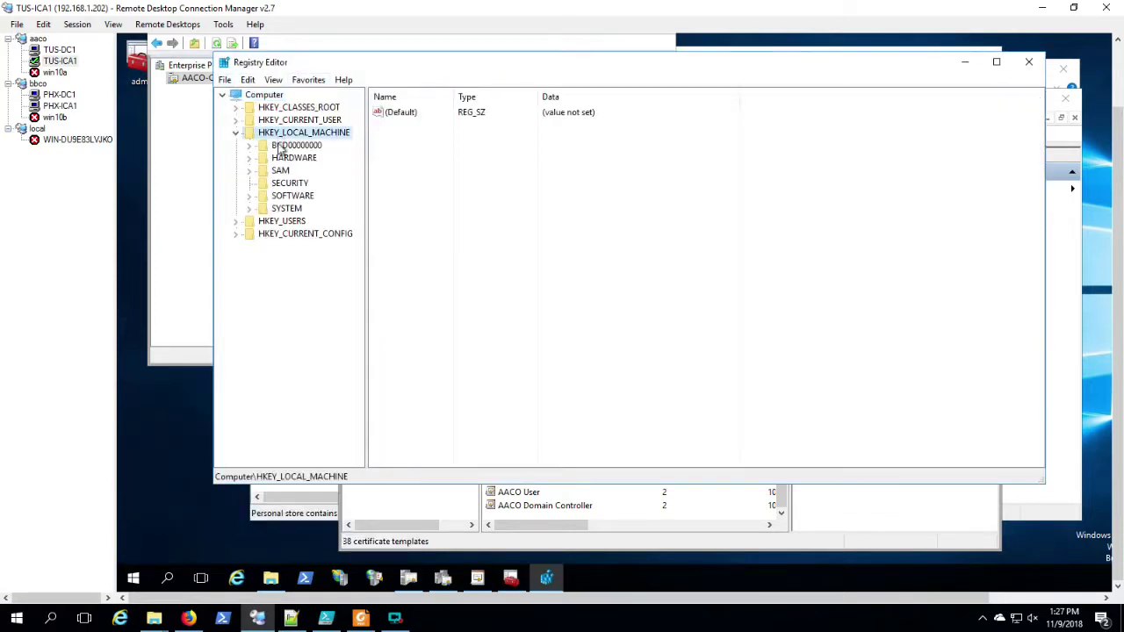
double_click(285, 209)
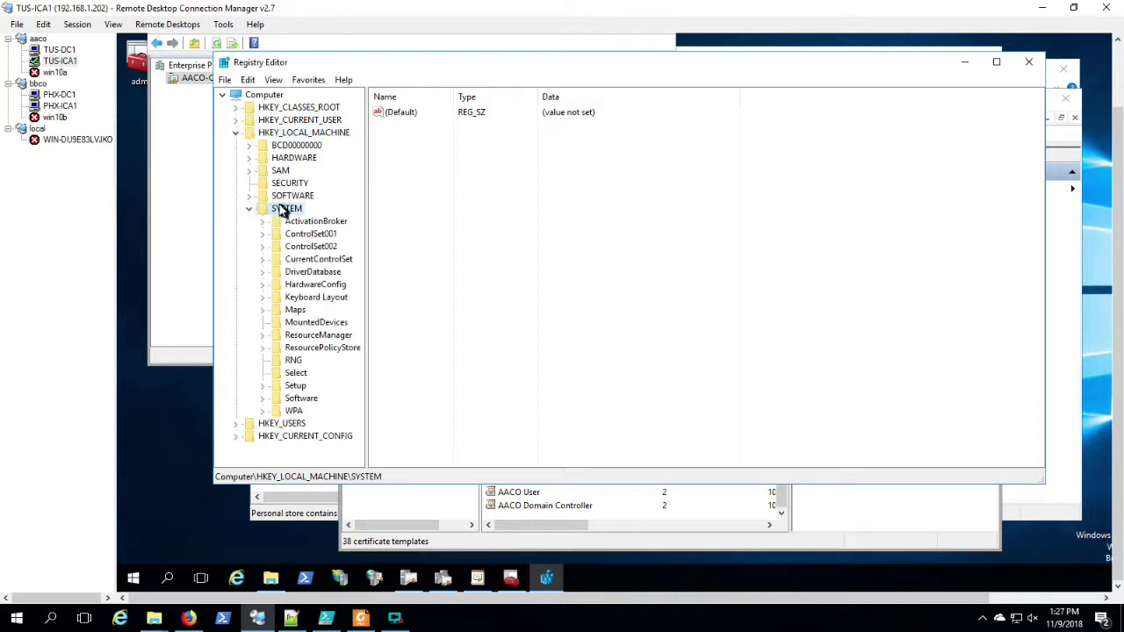
double_click(312, 260)
double_click(313, 322)
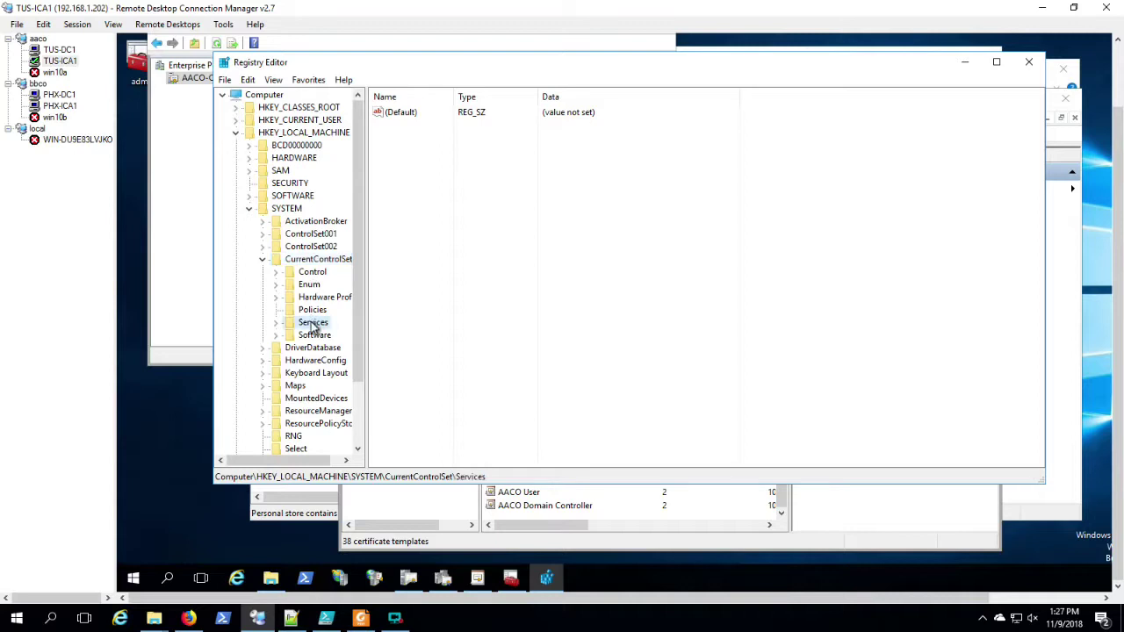
key(c)
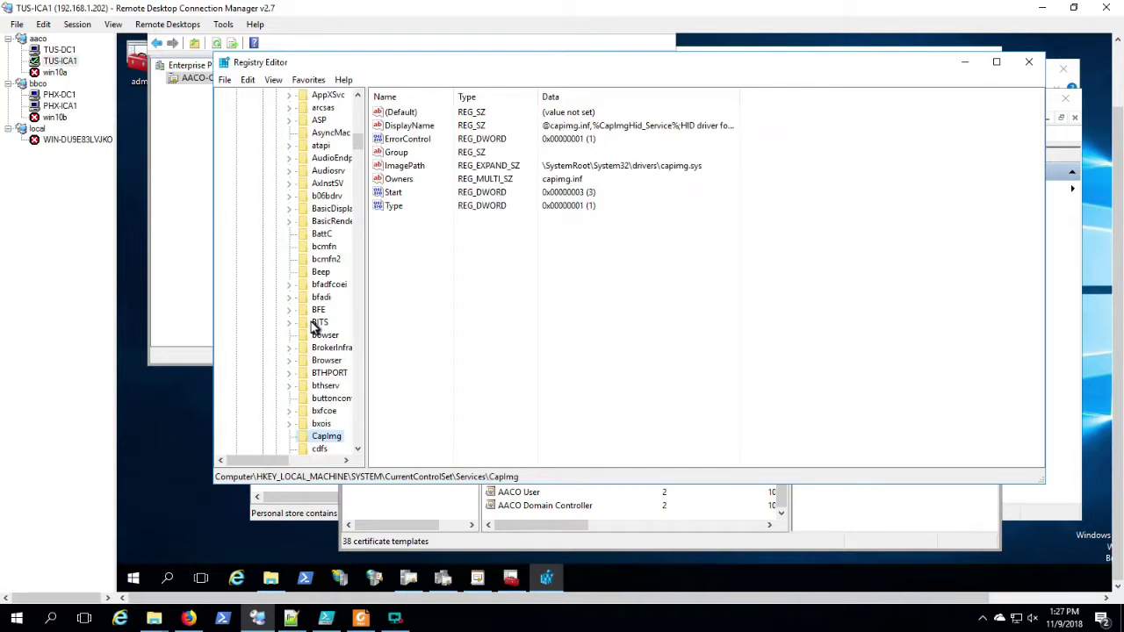
scroll(316, 326, down, 3)
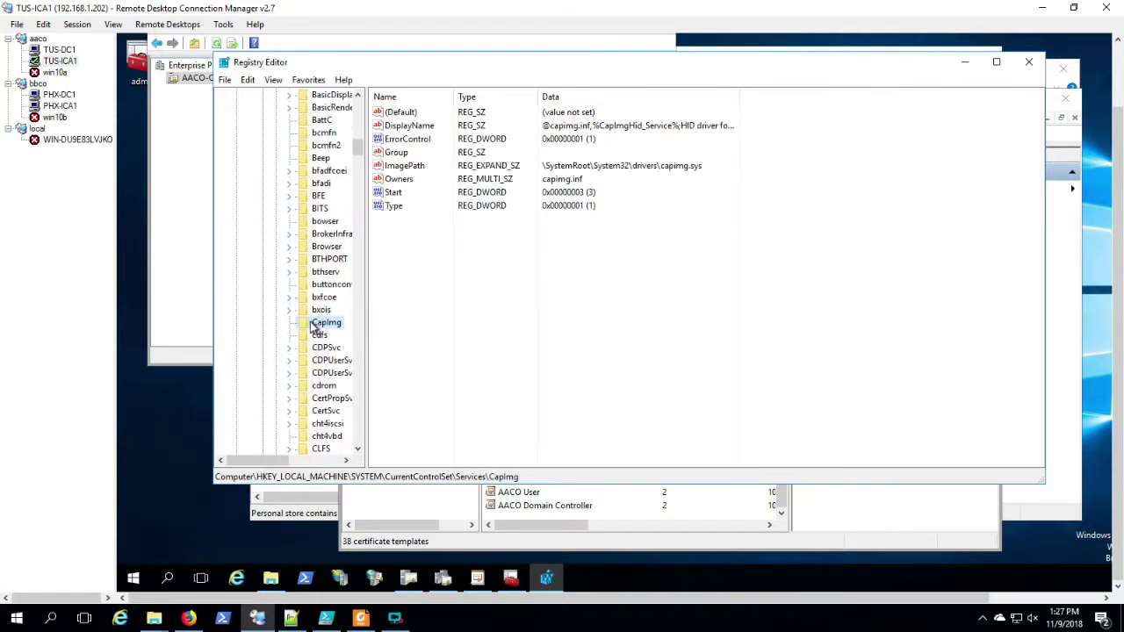
click(325, 411)
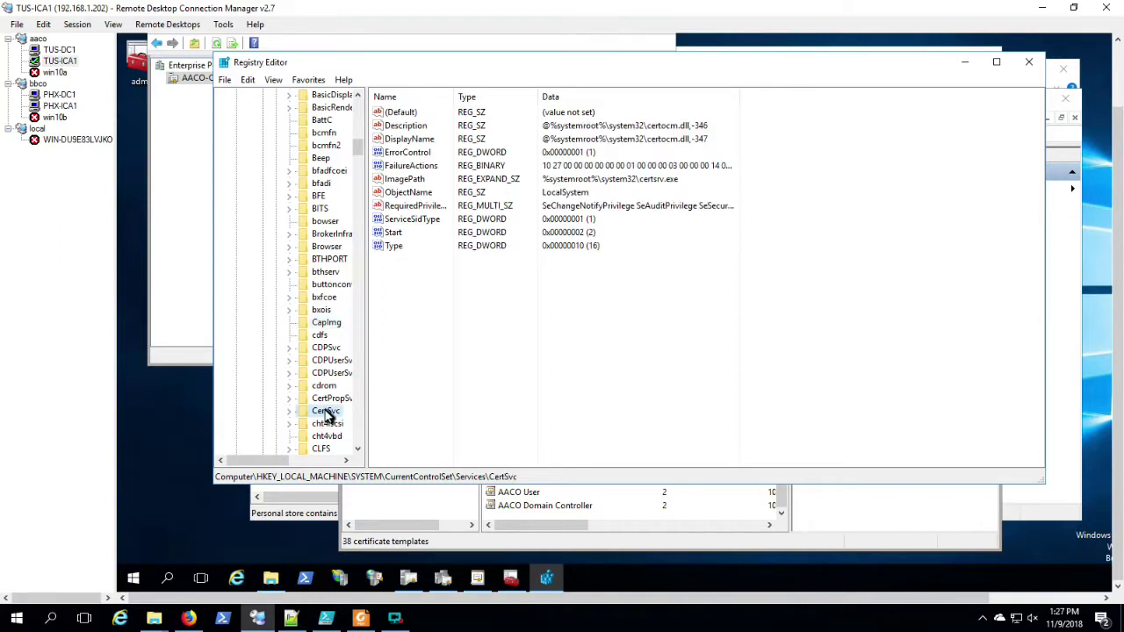
double_click(327, 413)
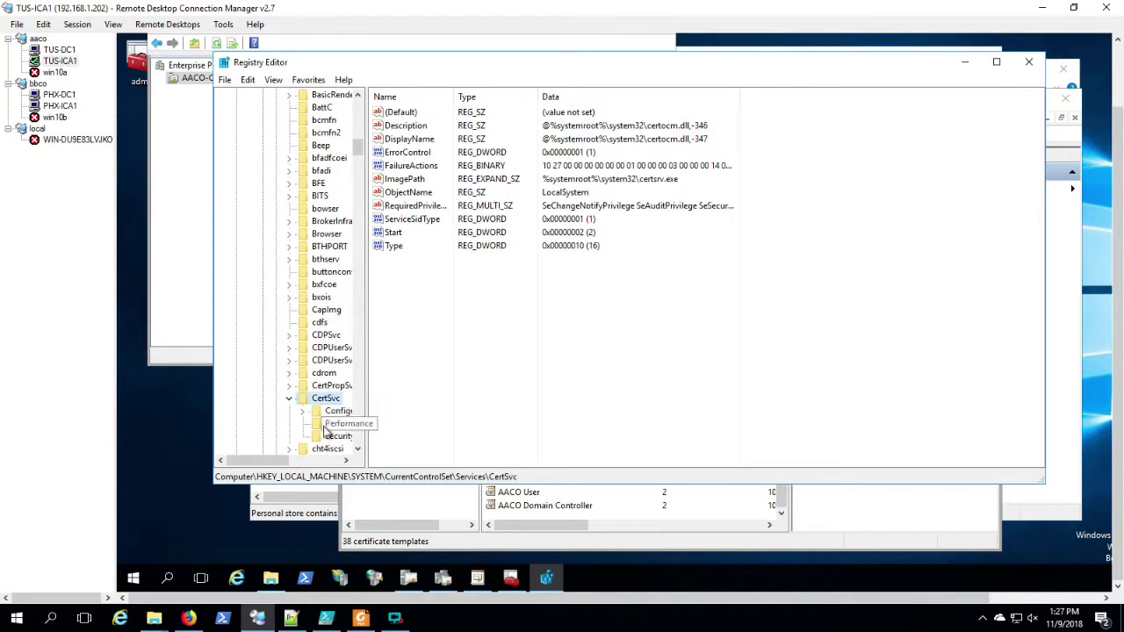
click(339, 411)
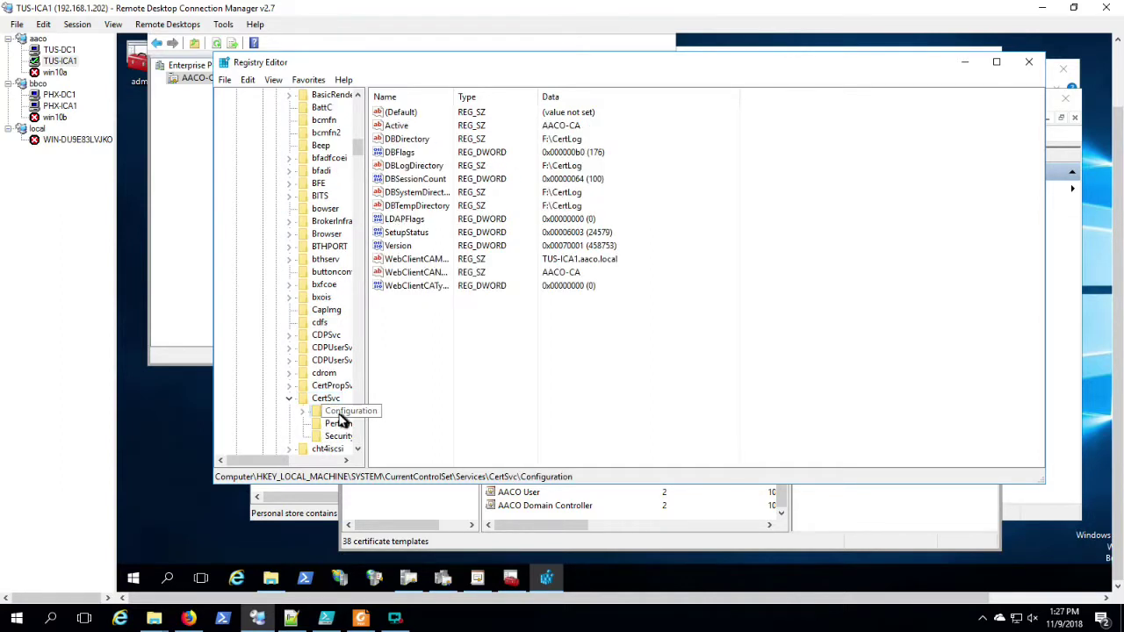
double_click(340, 413)
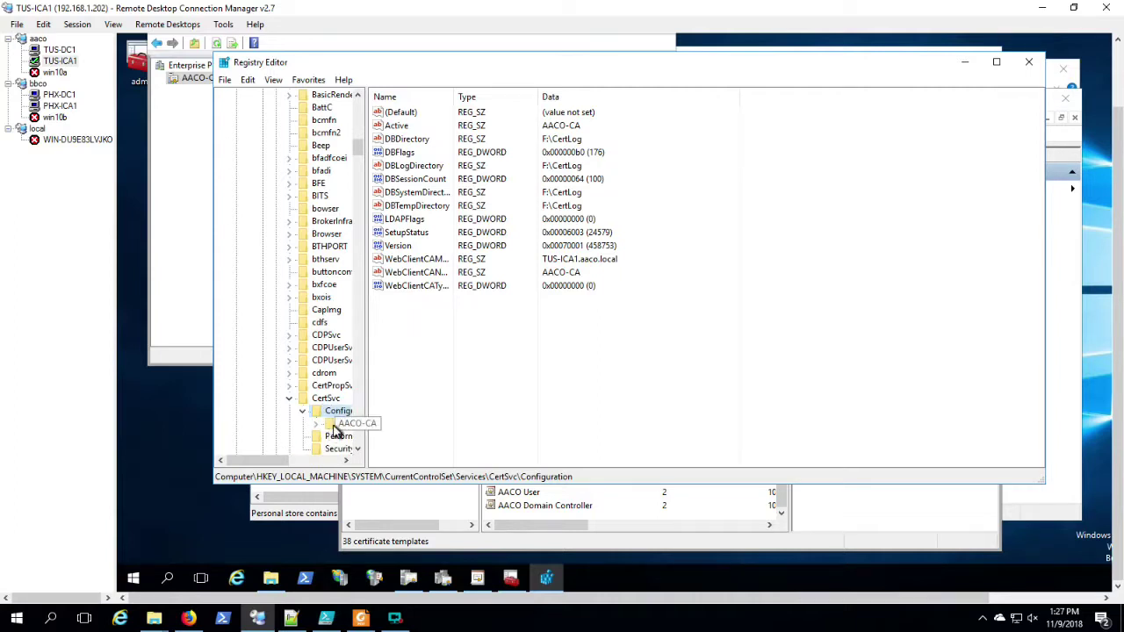
click(346, 424)
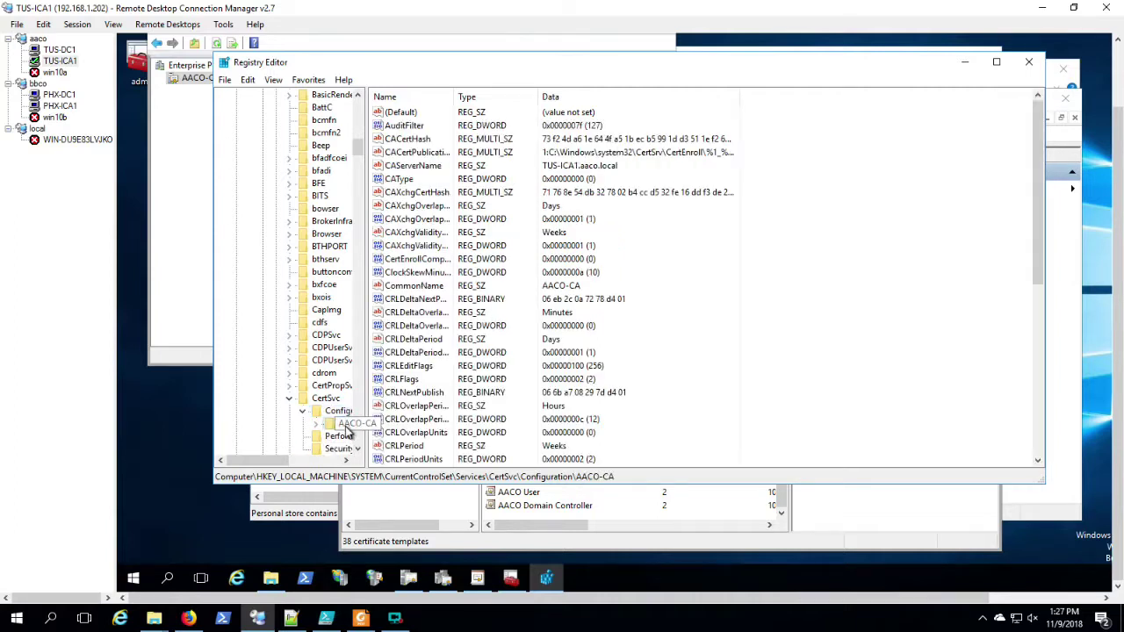
Select the certutil -setreg command in step 5 of the article.
scroll(694, 395, down, 4)
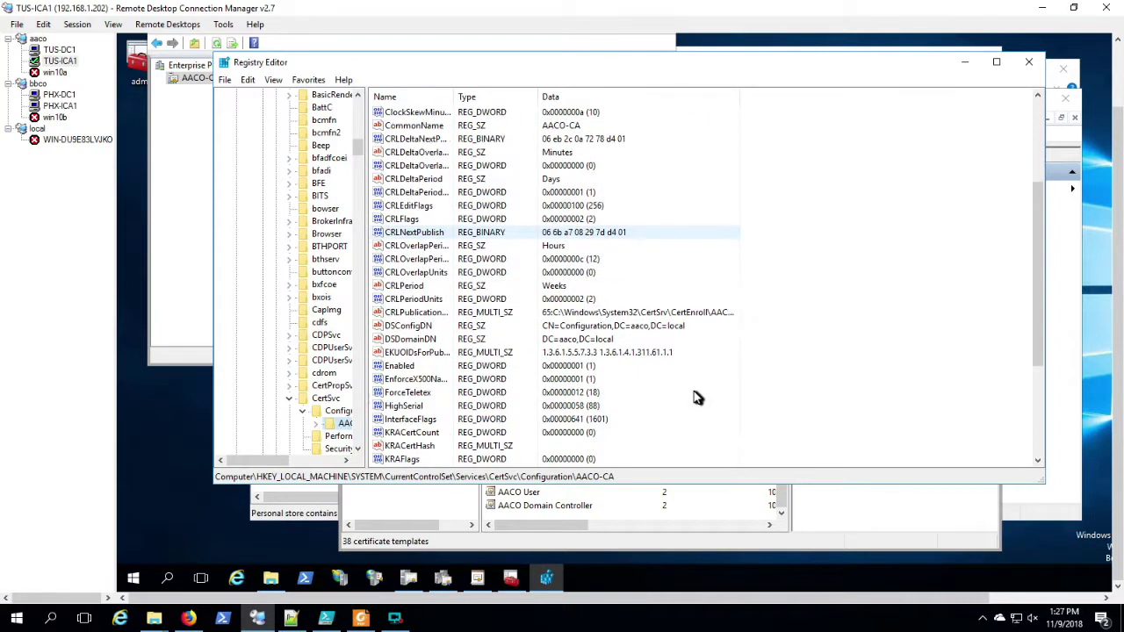
scroll(693, 395, up, 3)
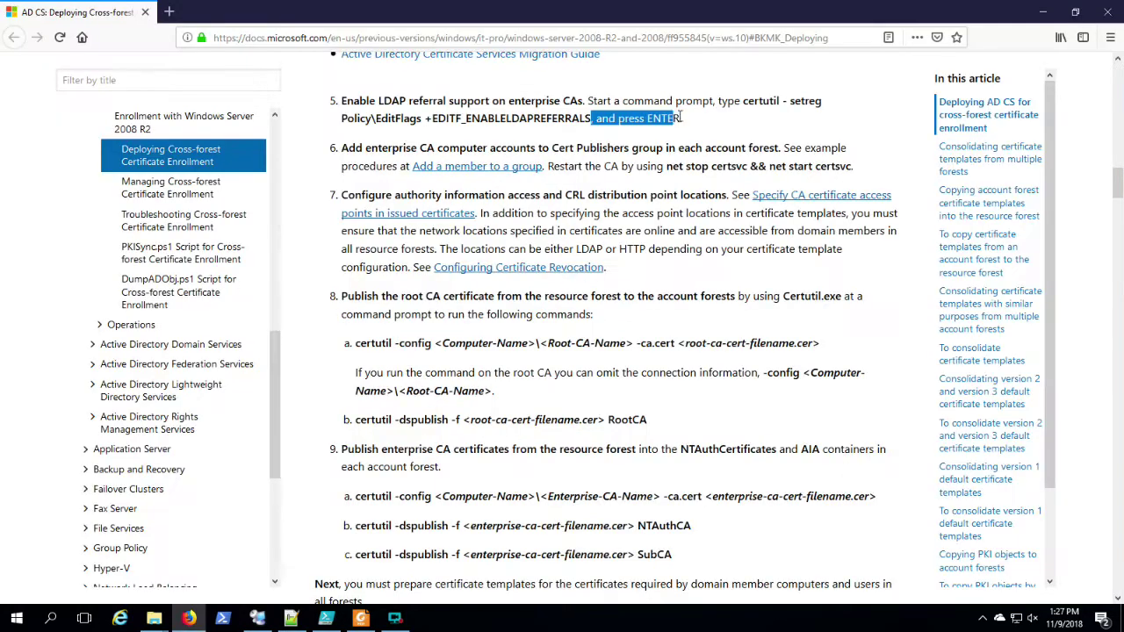
drag(591, 117, 743, 101)
key(ctrl+c)
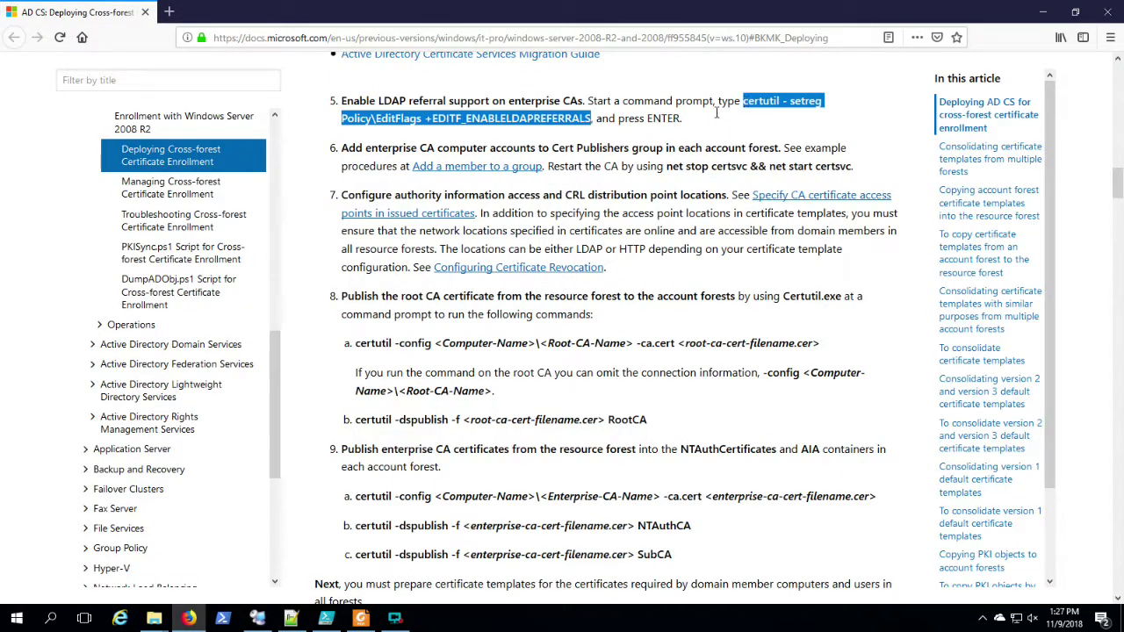
Open an administrator PowerShell on TUS-ICA1 and bring its window fully into view.
click(258, 619)
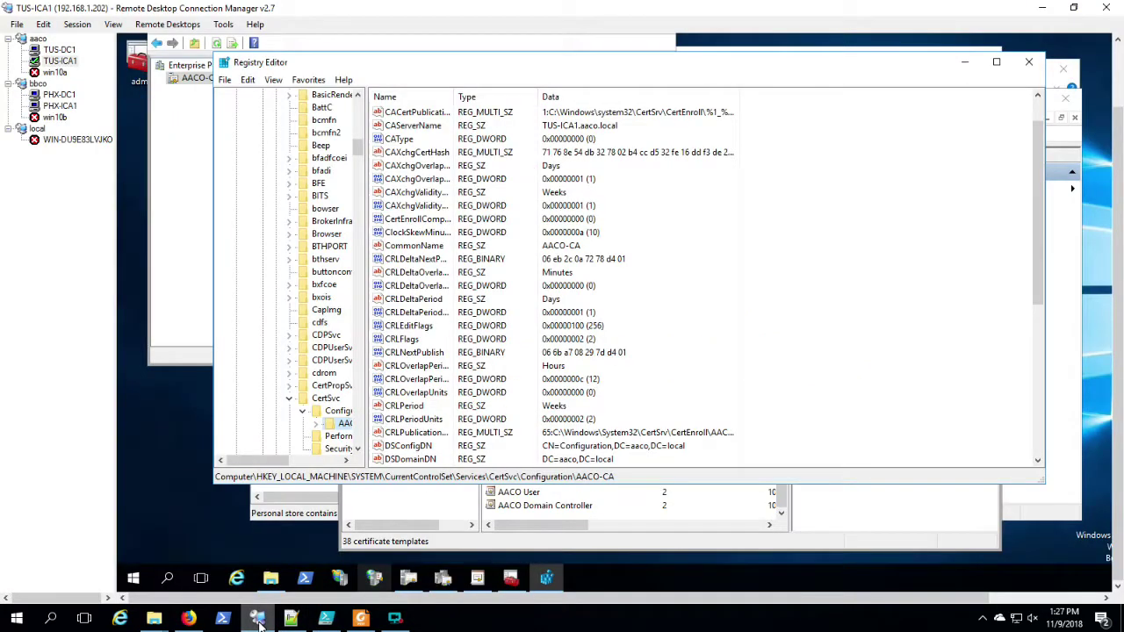
click(305, 580)
right_click(307, 582)
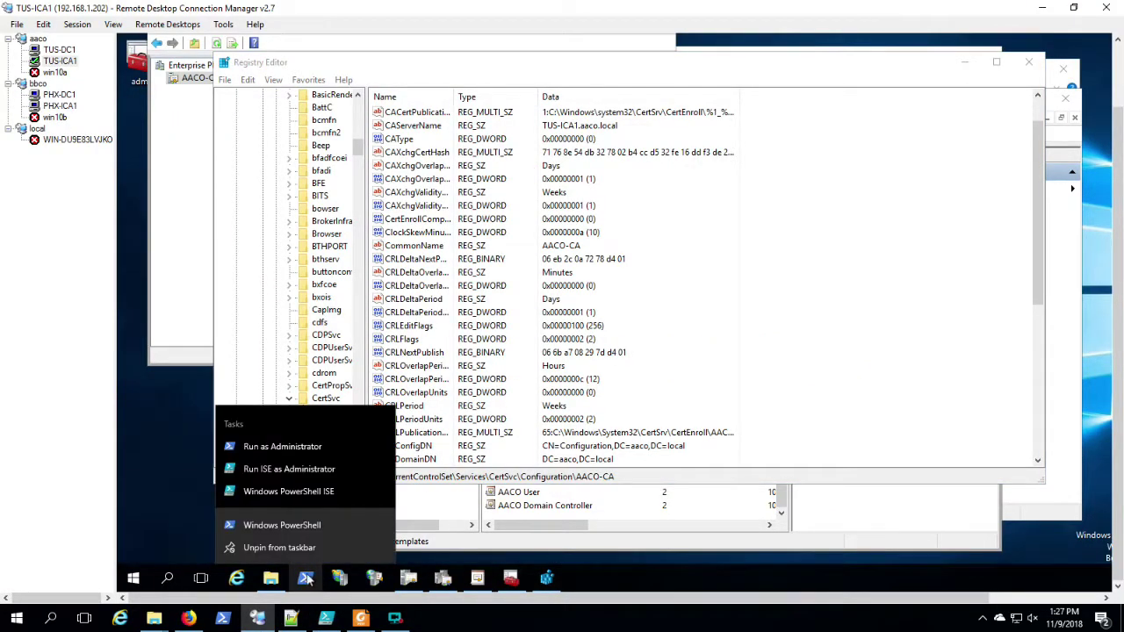
click(286, 449)
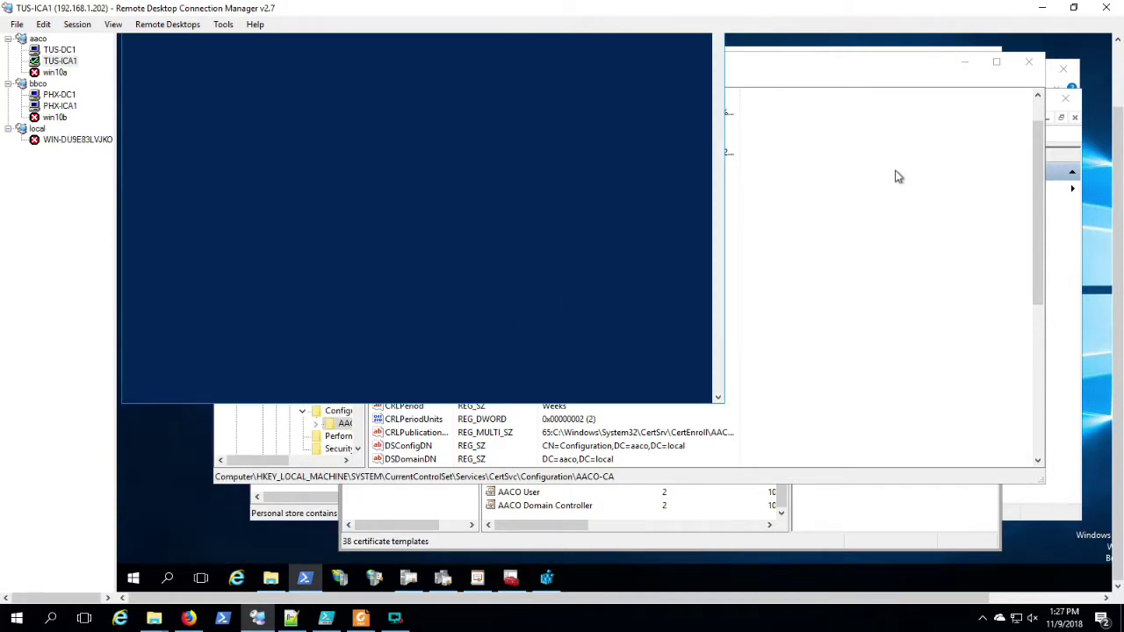
right_click(307, 584)
shift+right_click(308, 584)
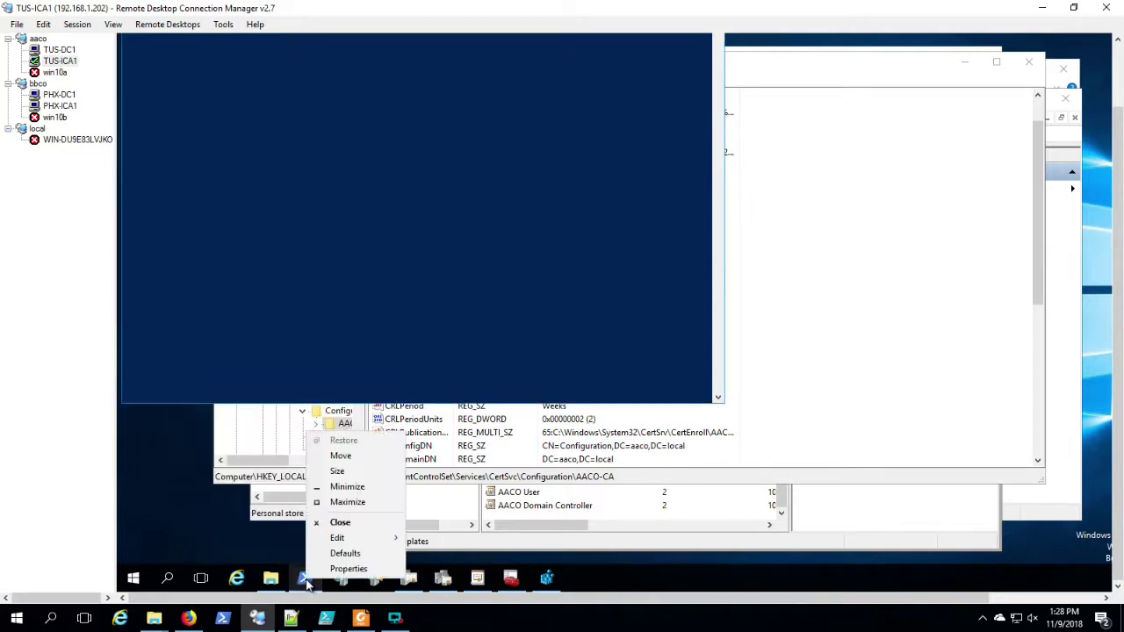
click(340, 456)
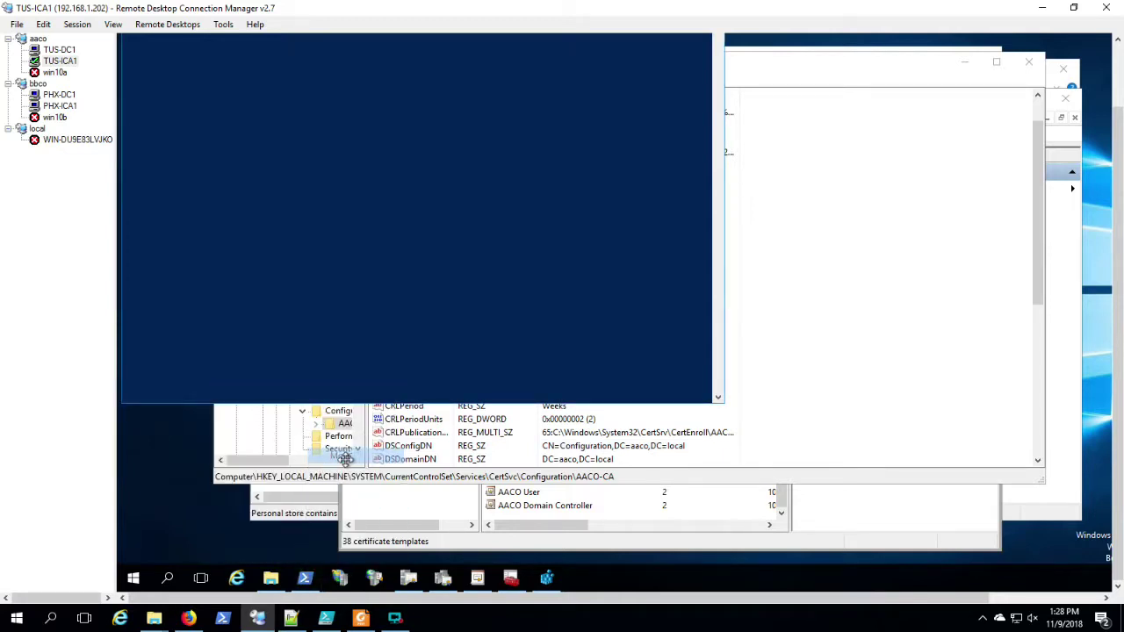
click(347, 465)
key(Down)
key(Down)
key(Down)
key(Down)
key(Down)
key(Down)
key(Down)
key(Down)
key(Down)
key(Down)
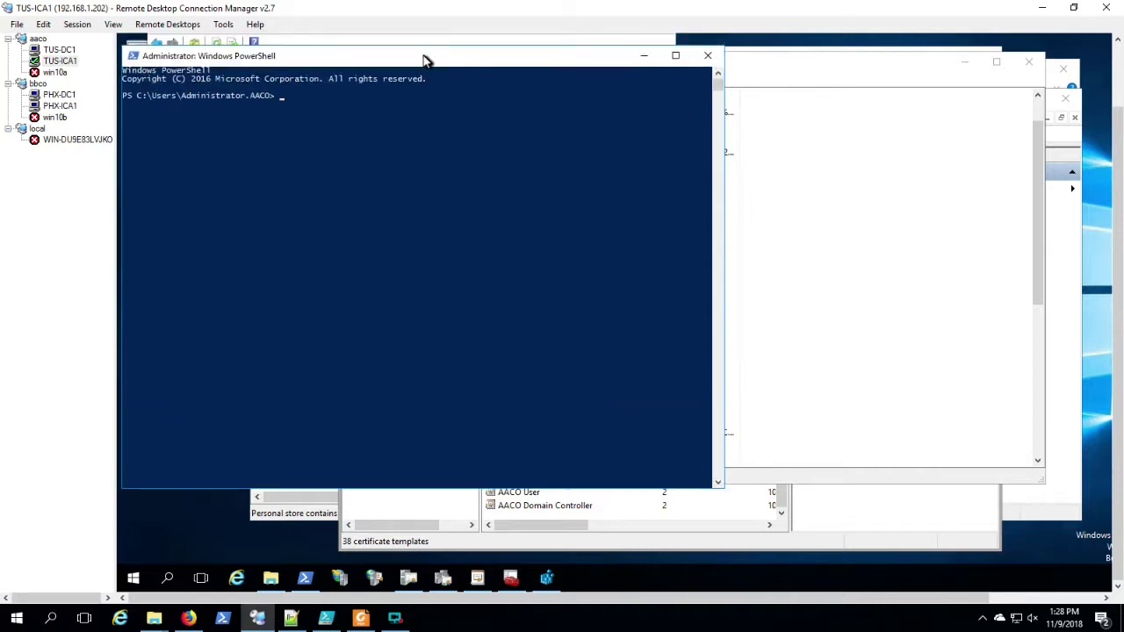
Run certutil -setreg Policy\EditFlags +EDITF_ENABLELDAPREFERRALS, then restart-service certsvc.
right_click(347, 466)
key(Return)
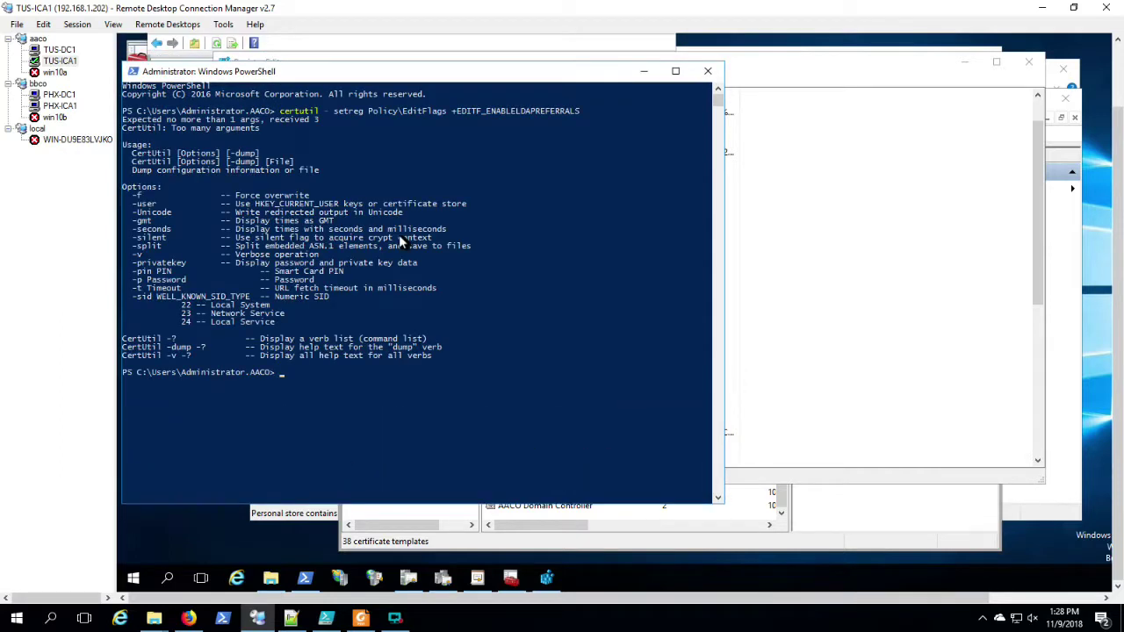
key(Up)
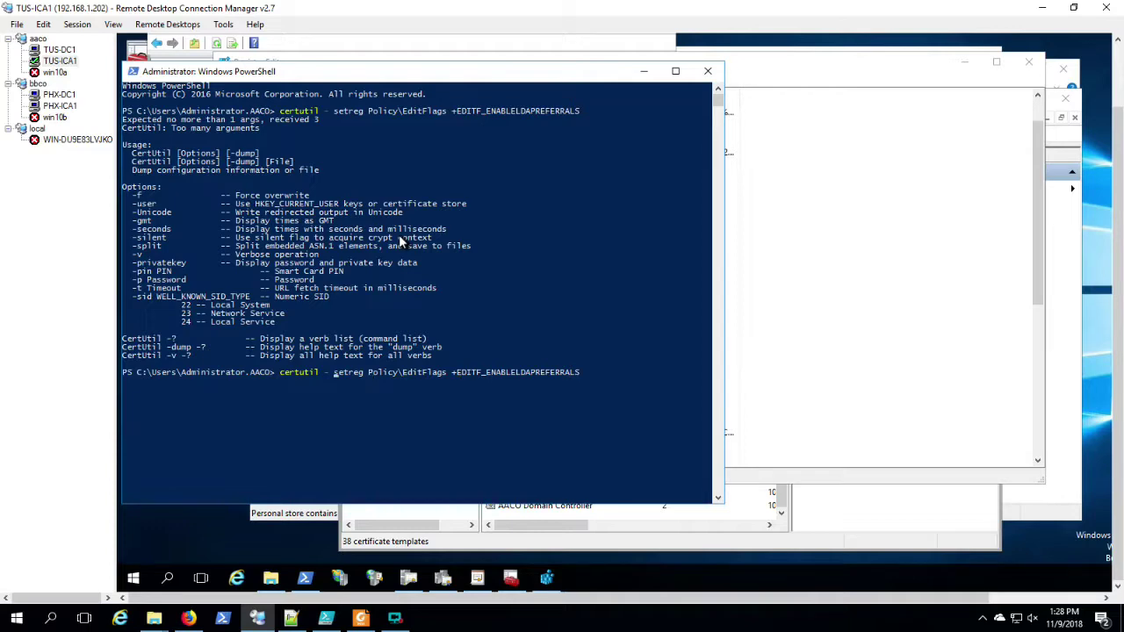
key(BackSpace)
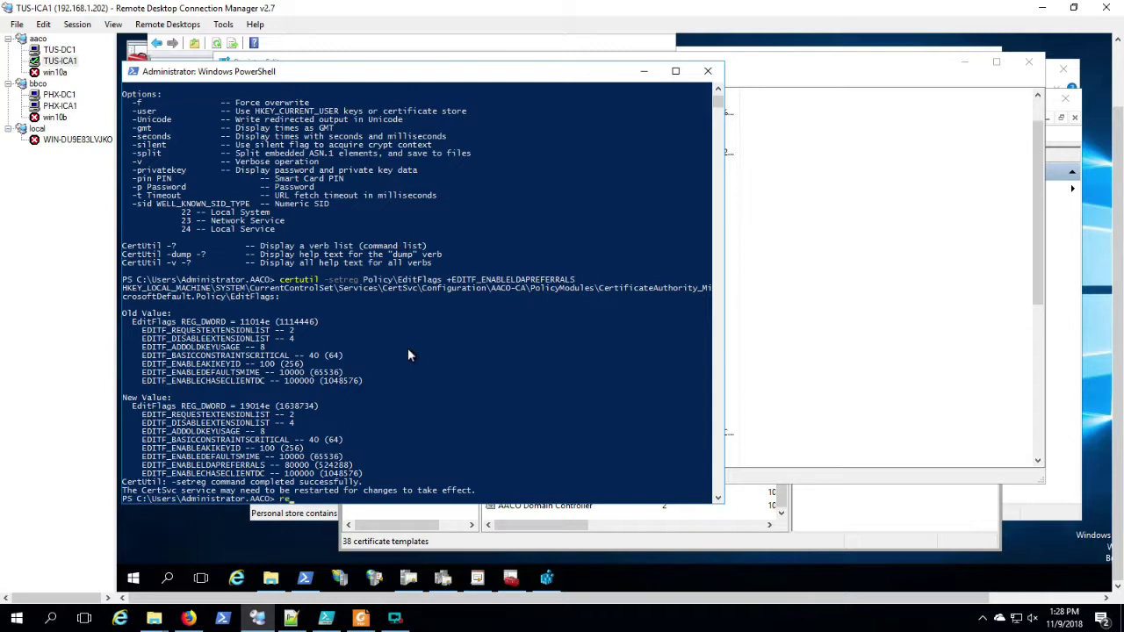
text(rt-service certsvc)
key(Return)
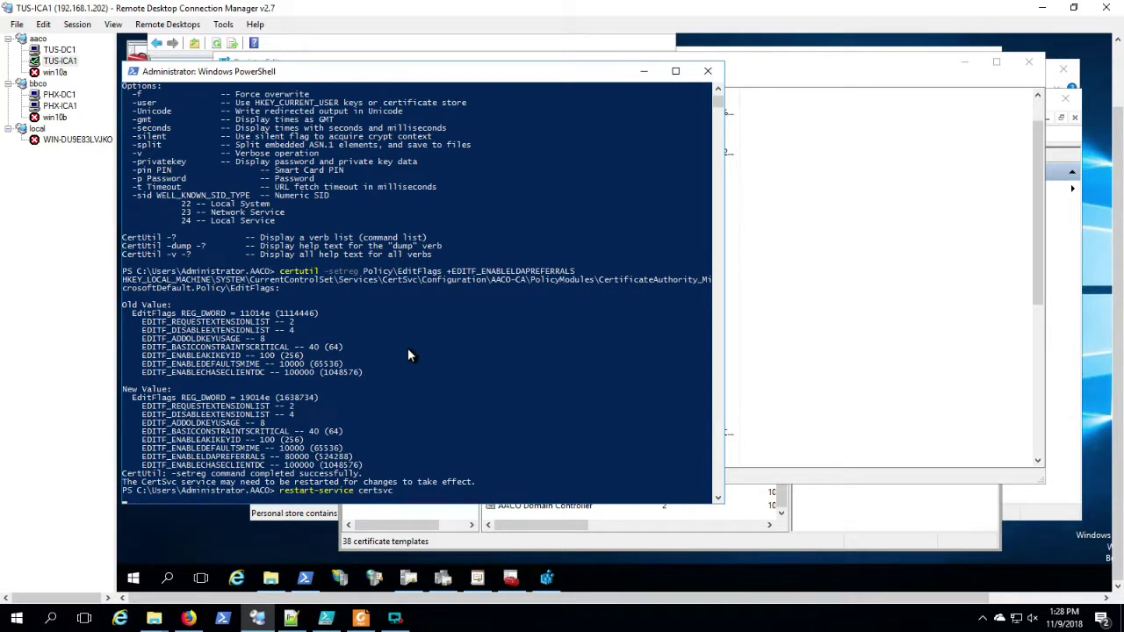
Check step 6's account wording, then show bbco.local's Users container in ADUC on PHX-DC1.
key(alt+Tab)
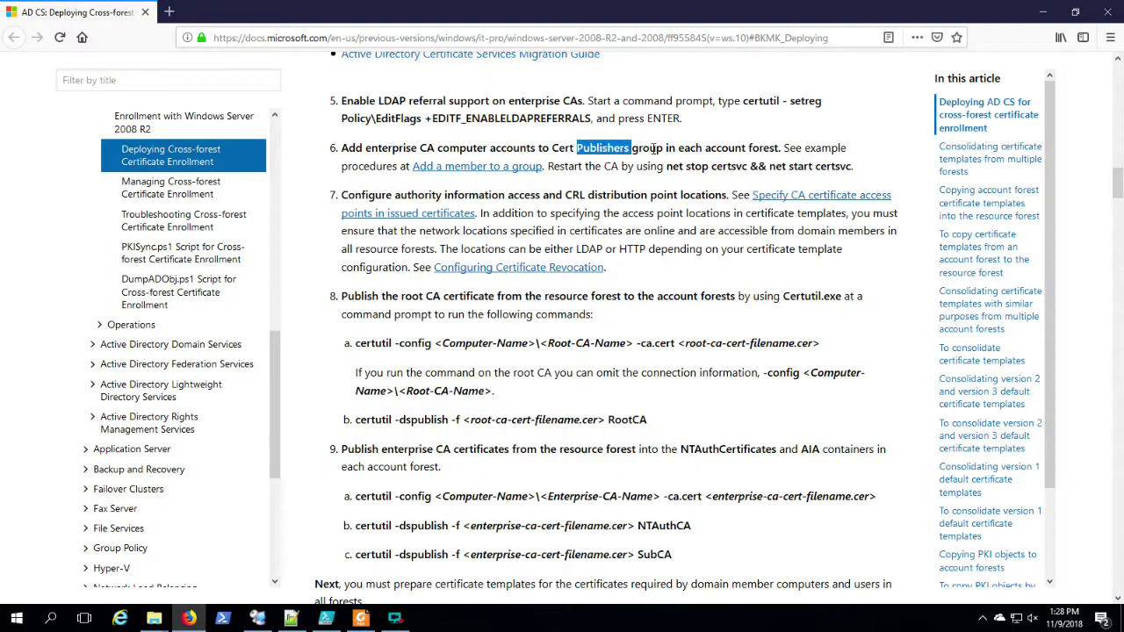
double_click(716, 148)
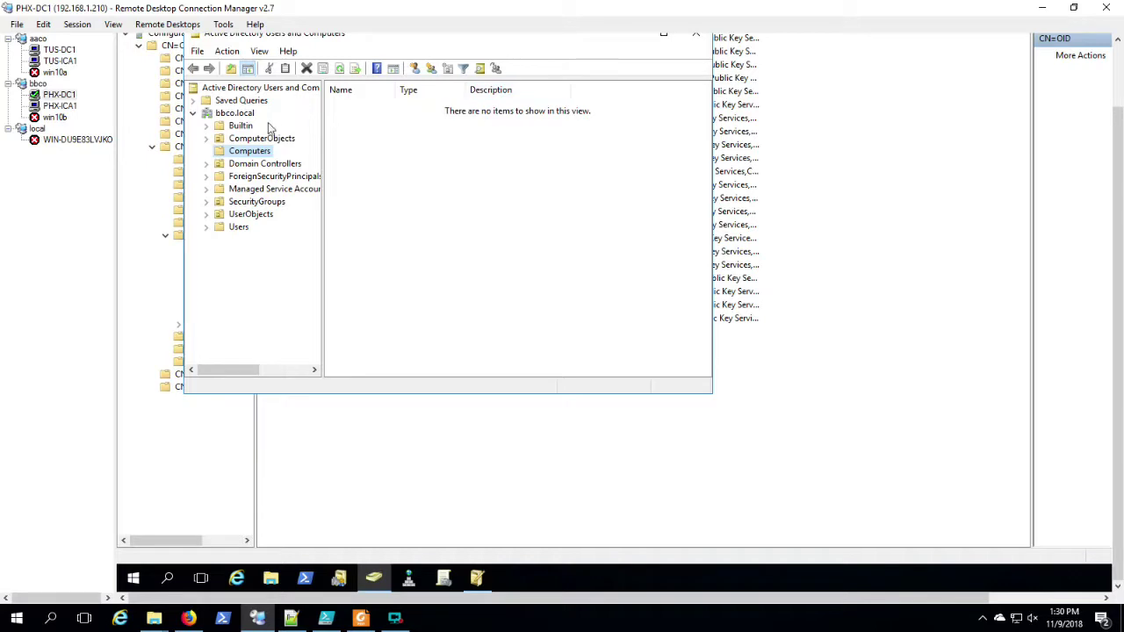
click(235, 227)
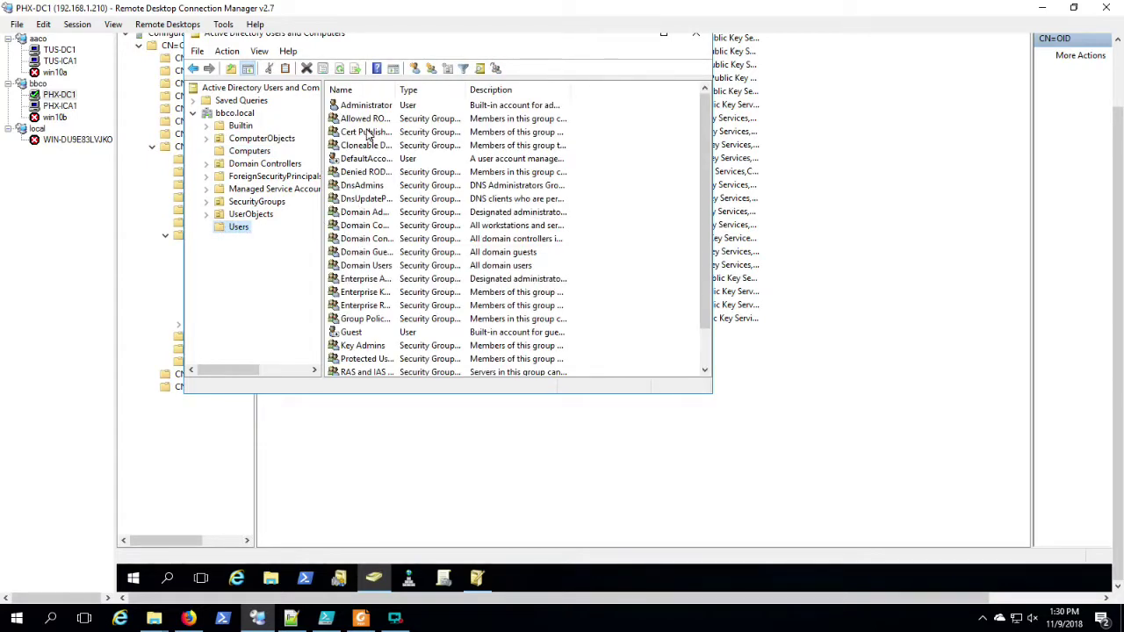
Begin adding a member to Cert Publishers, searching in aaco.local.
double_click(367, 131)
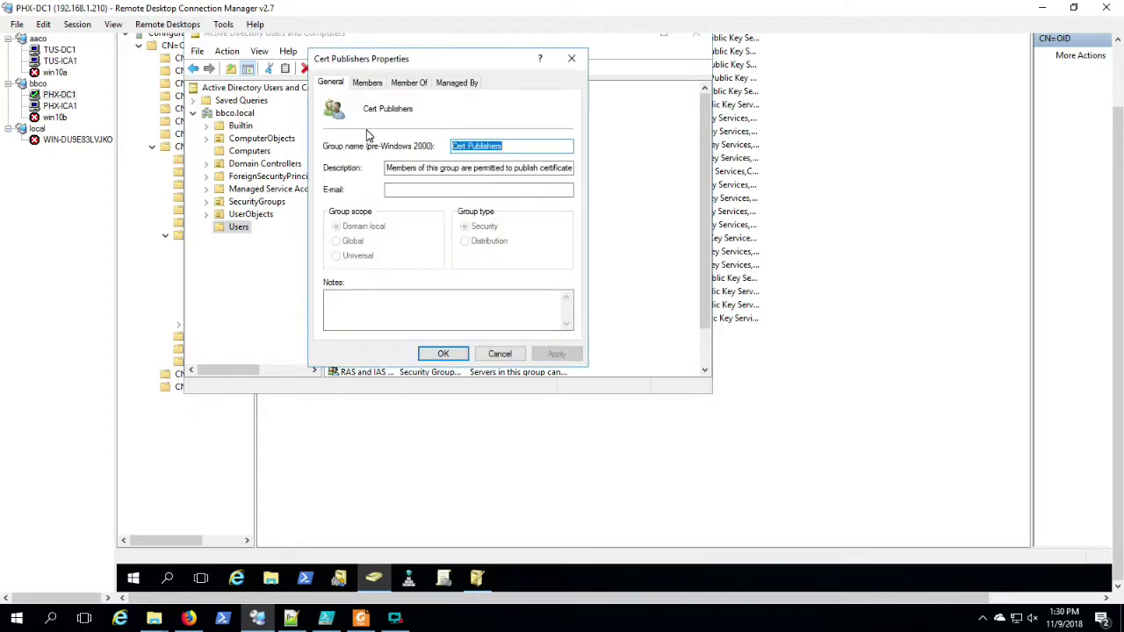
click(369, 85)
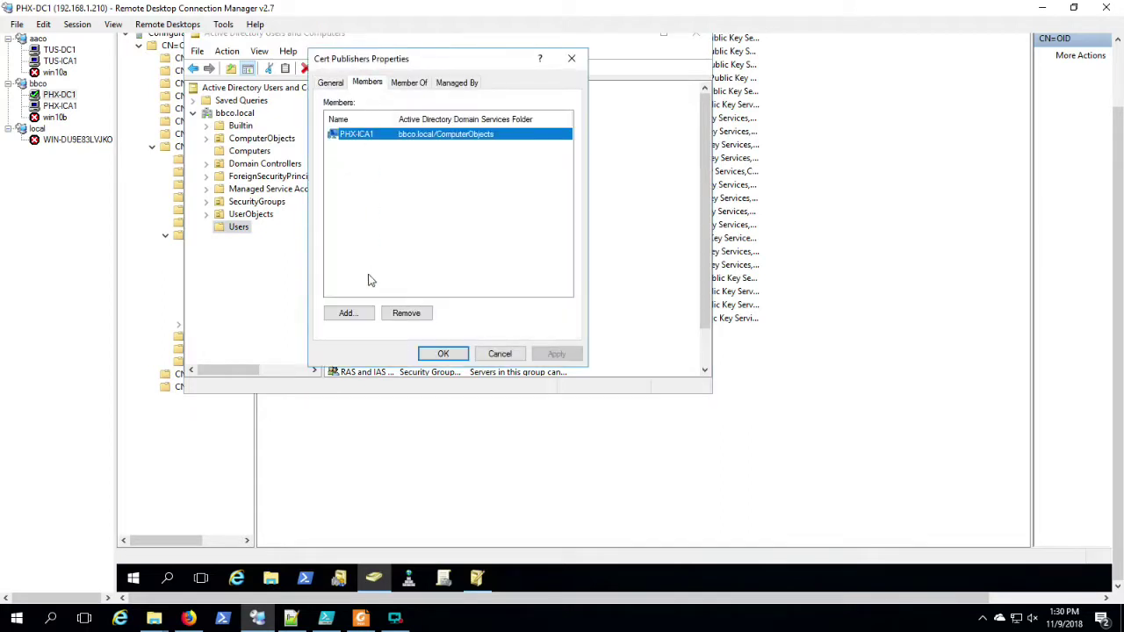
click(363, 314)
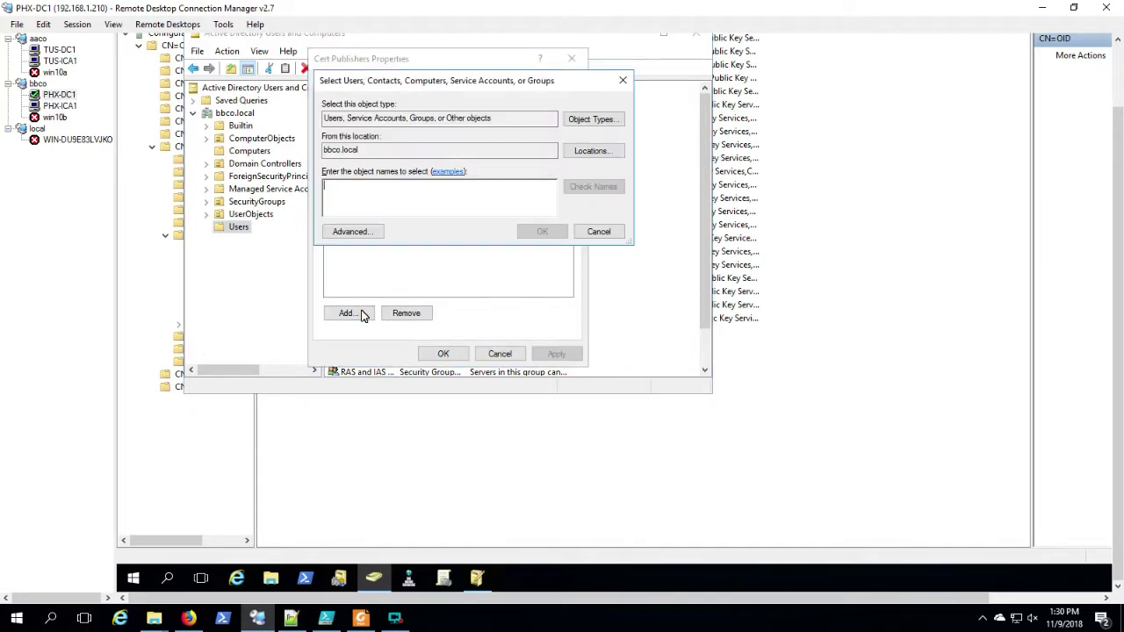
click(587, 155)
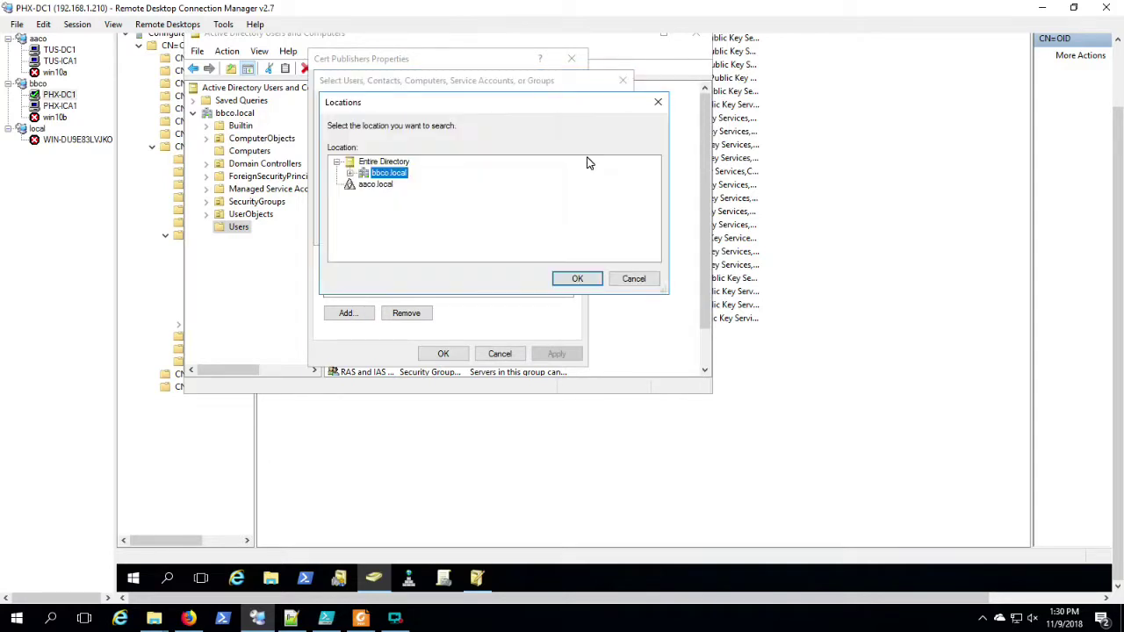
click(371, 185)
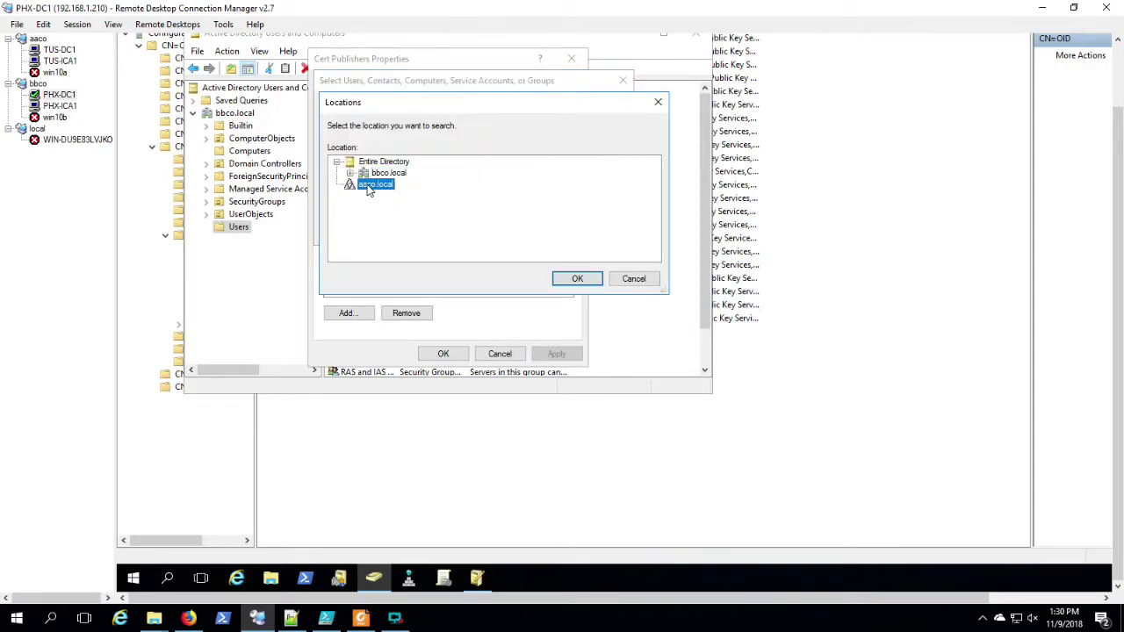
click(571, 279)
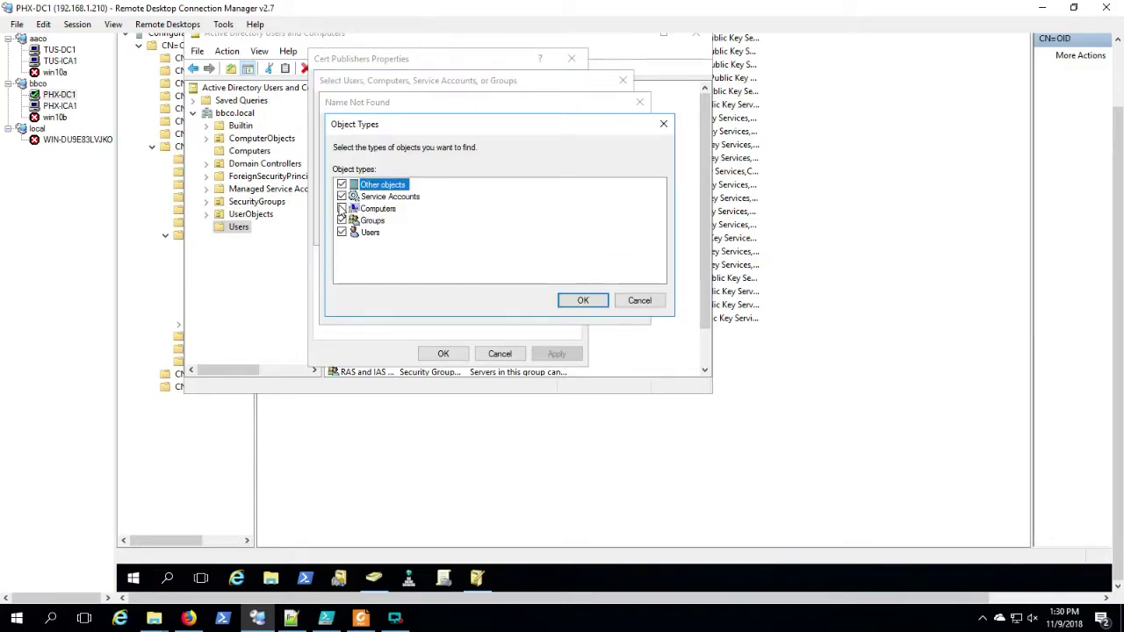
Include Computers as an object type, add TUS-ICA1, and apply the membership.
click(342, 208)
click(579, 300)
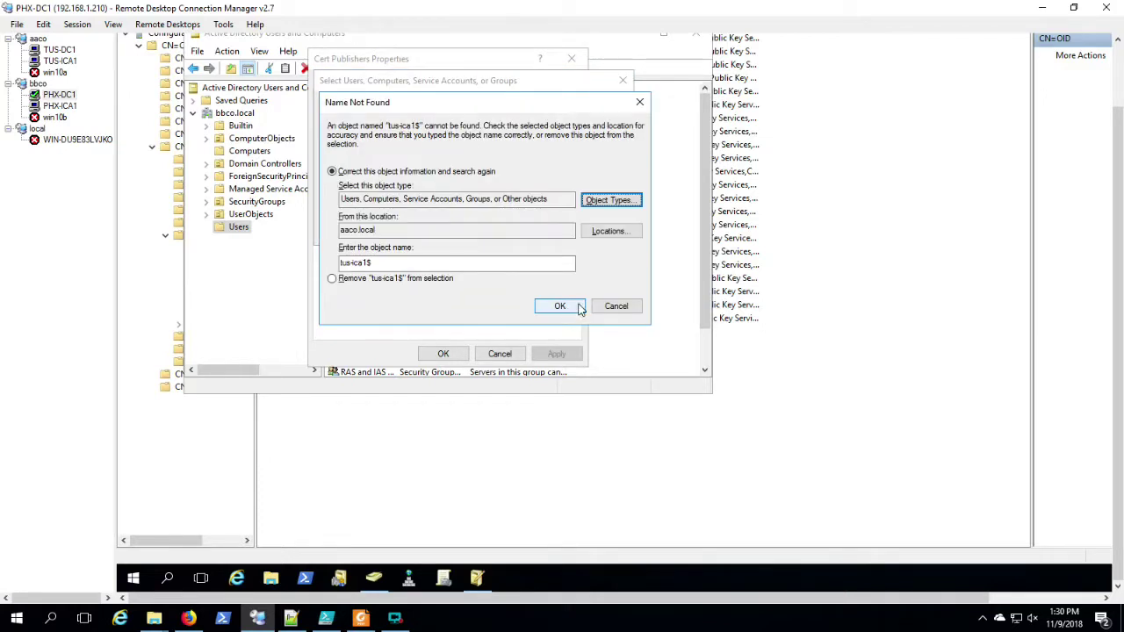
click(569, 307)
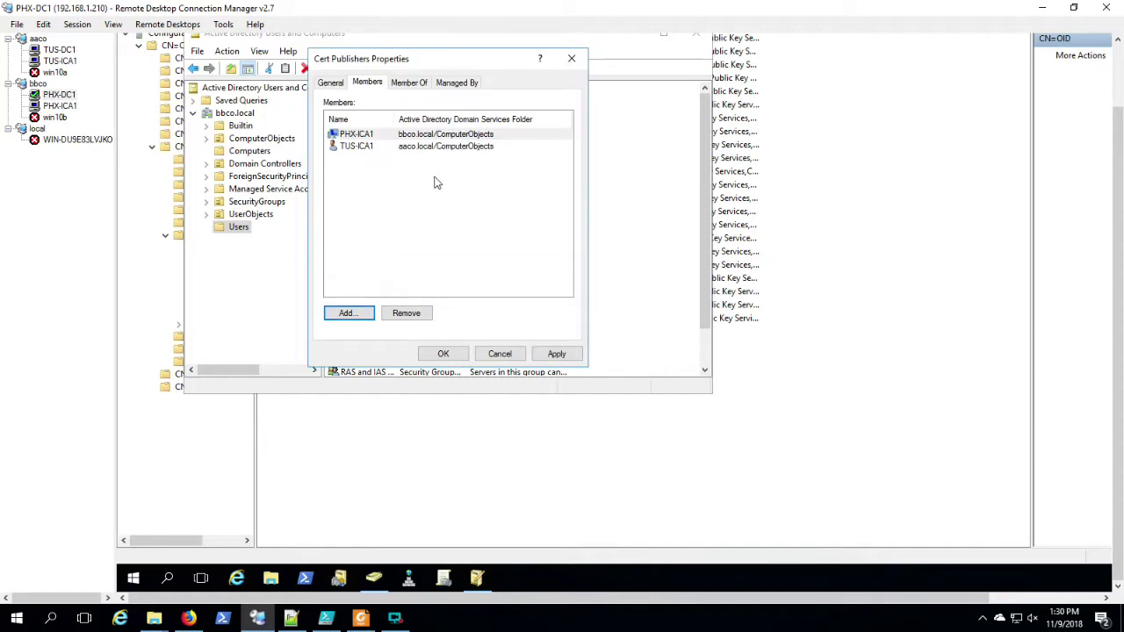
click(449, 148)
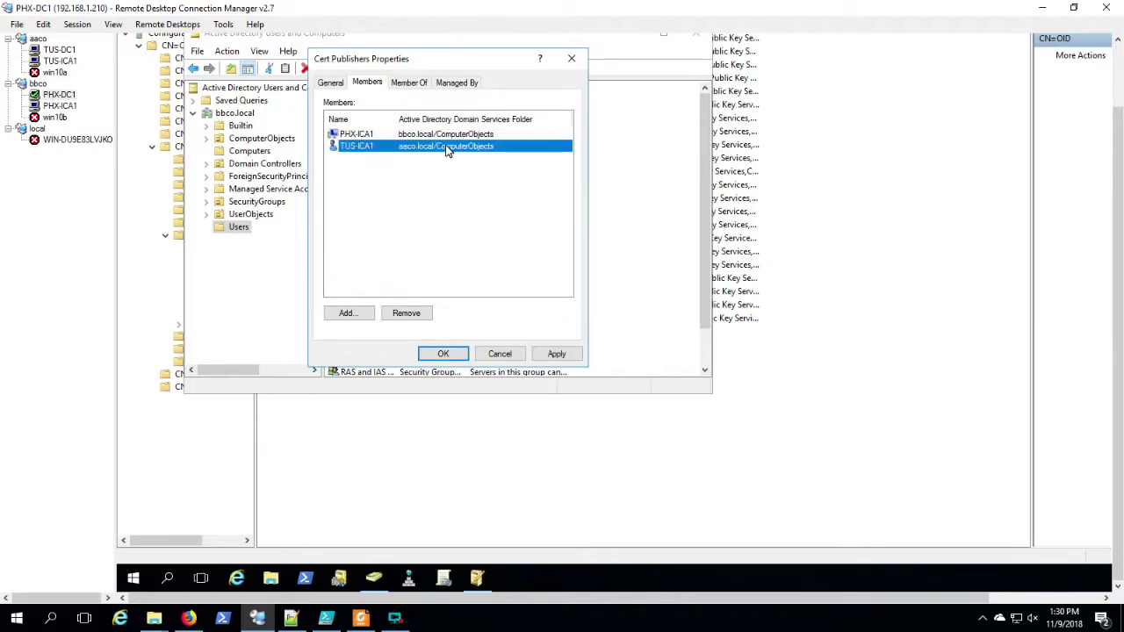
click(566, 353)
click(444, 354)
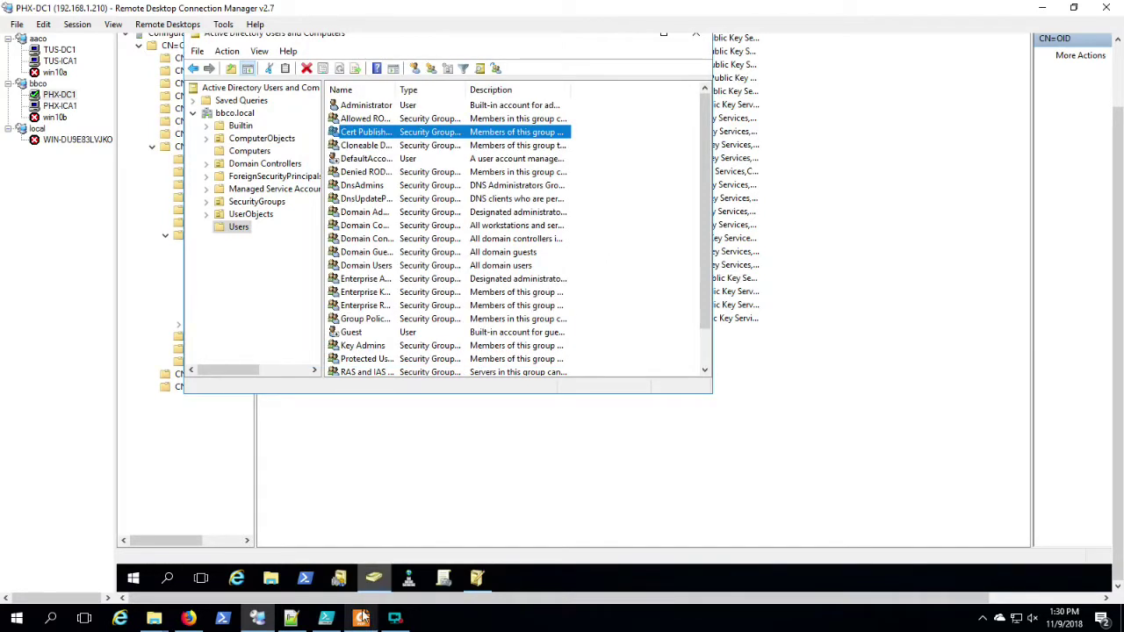
click(187, 619)
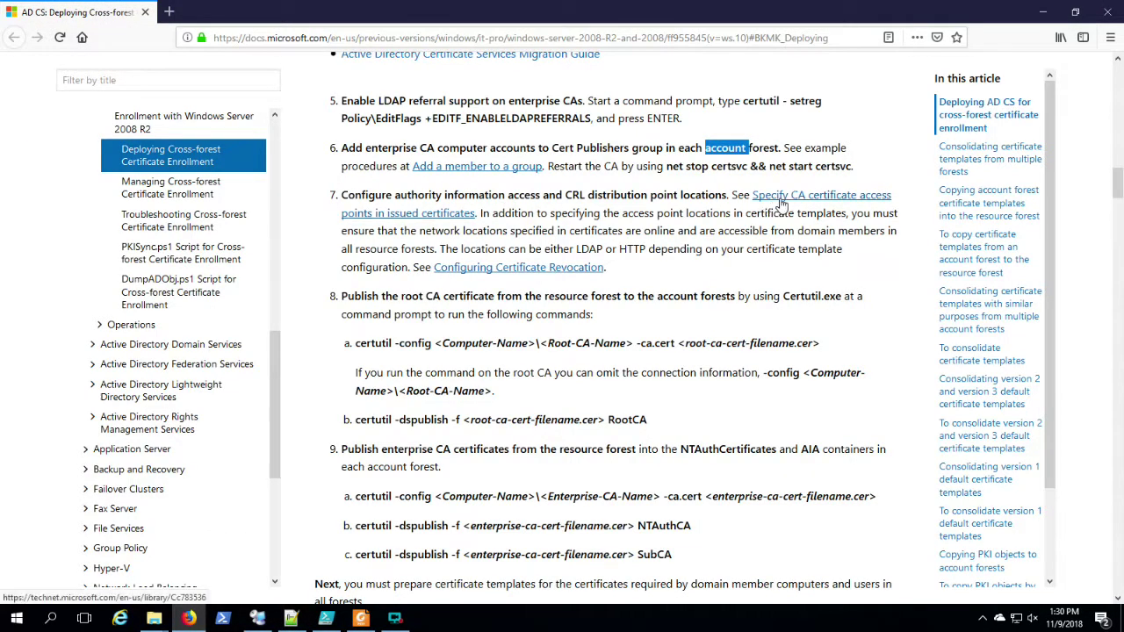
Run certutil -ca.cert c:\temp\AACO-CA.cer in an elevated Command Prompt on TUS-ICA1.
click(257, 618)
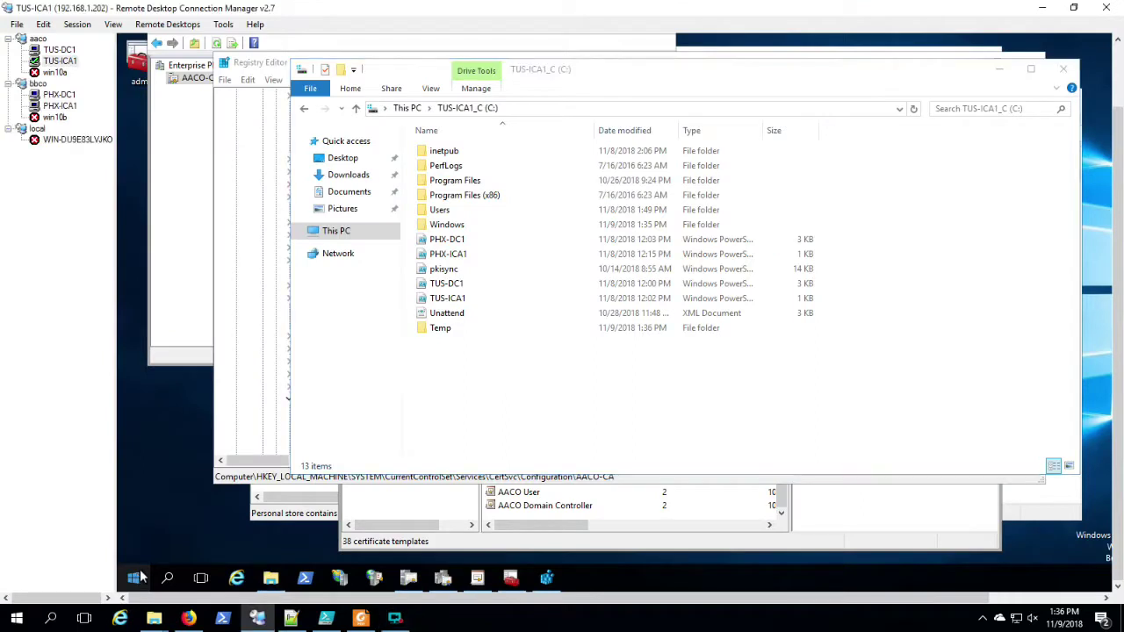
right_click(132, 578)
click(212, 387)
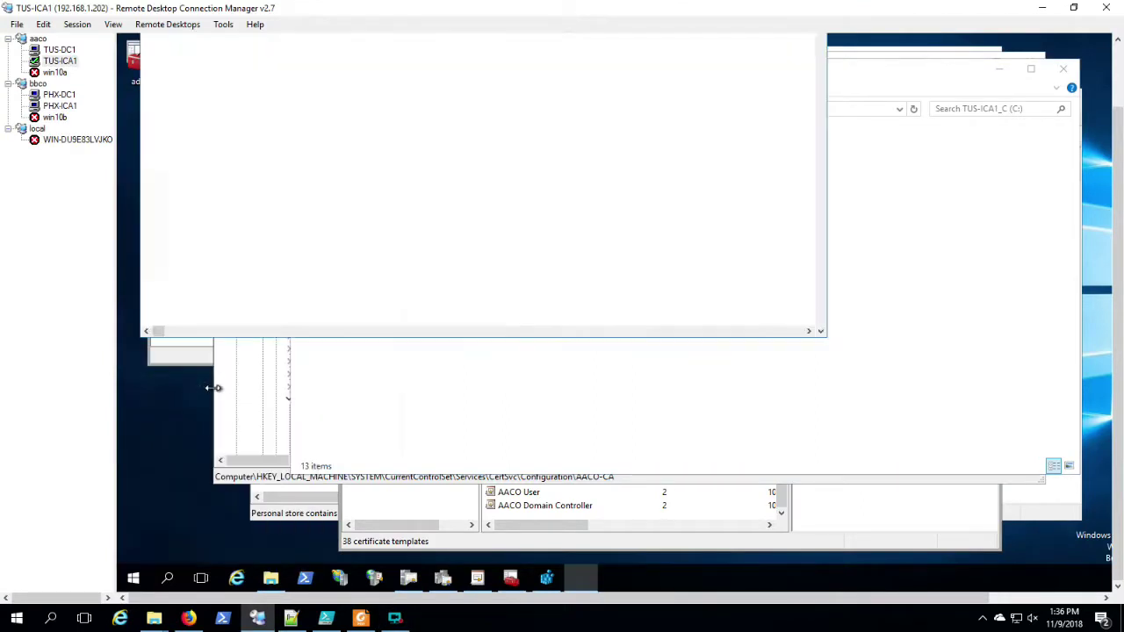
text(certutil -ca.cert c:\temp\AACO-CA.cer)
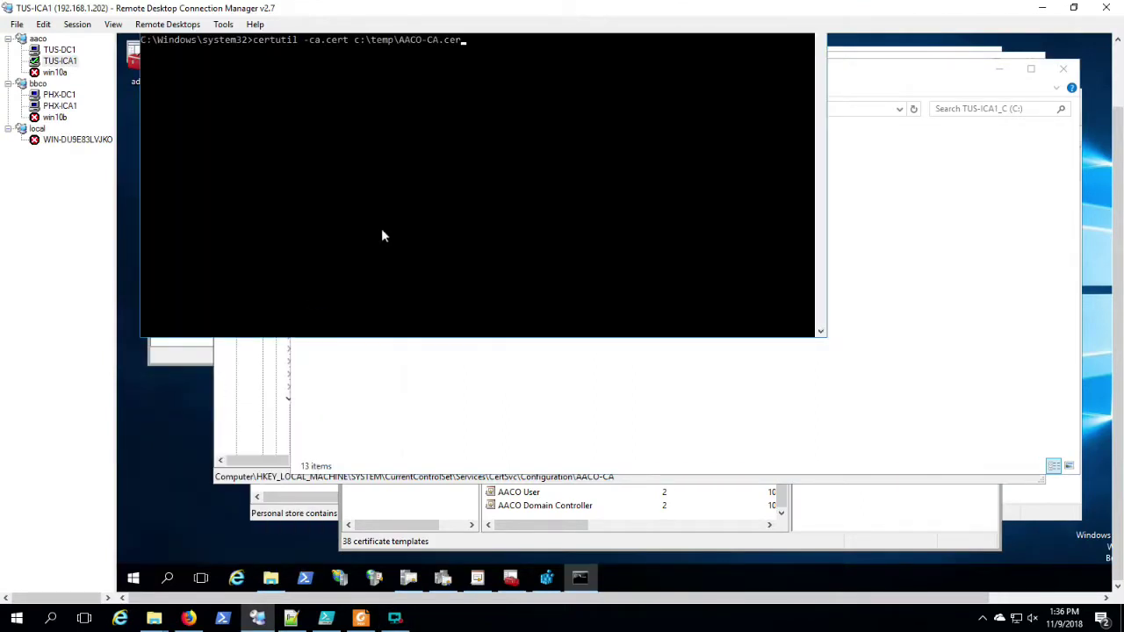
key(Return)
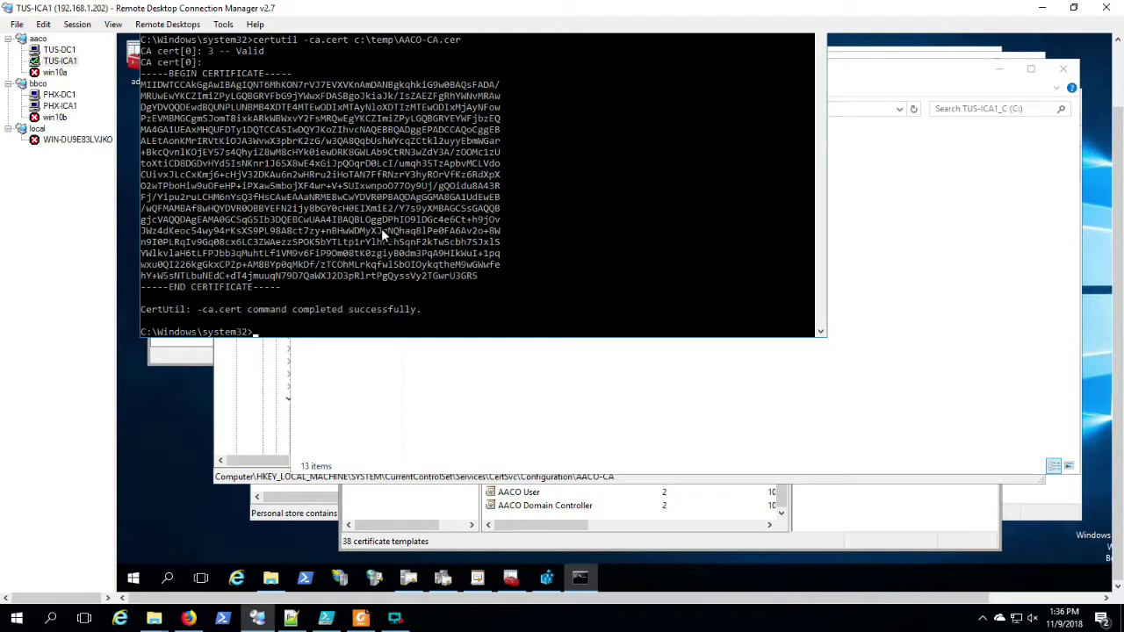
Open the C:\Temp folders on TUS-ICA1 and PHX-DC1.
click(611, 431)
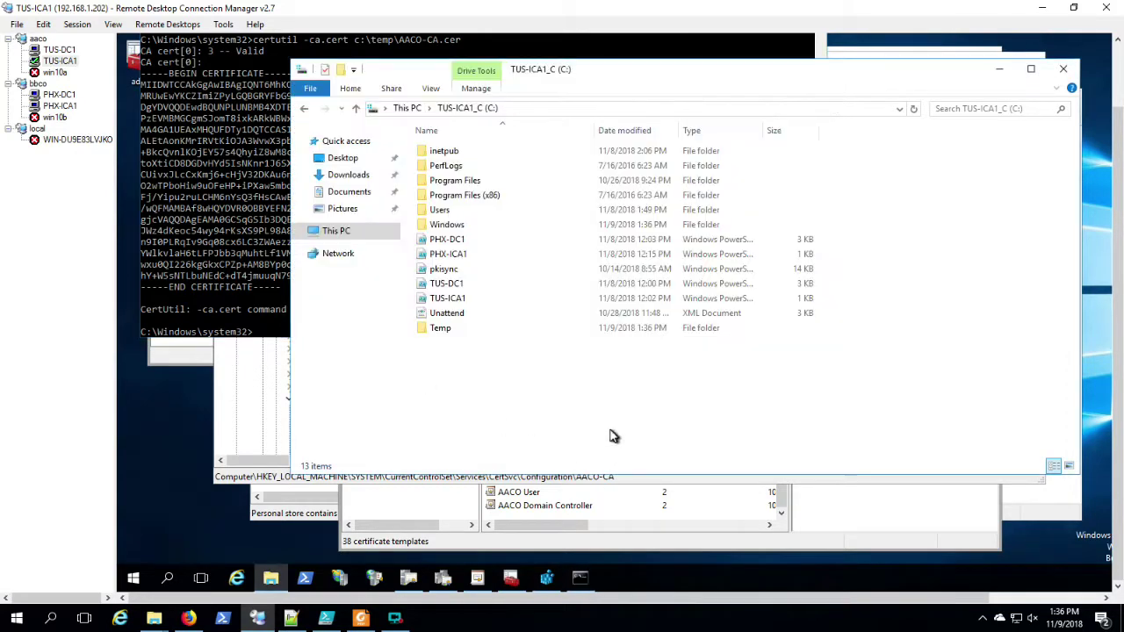
double_click(446, 327)
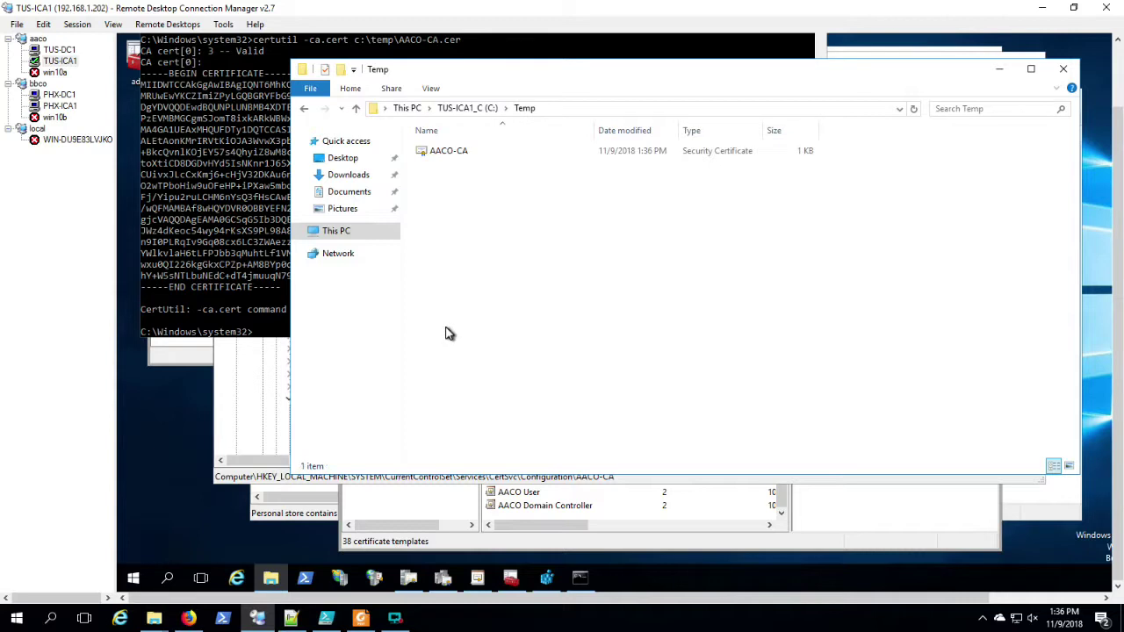
click(466, 152)
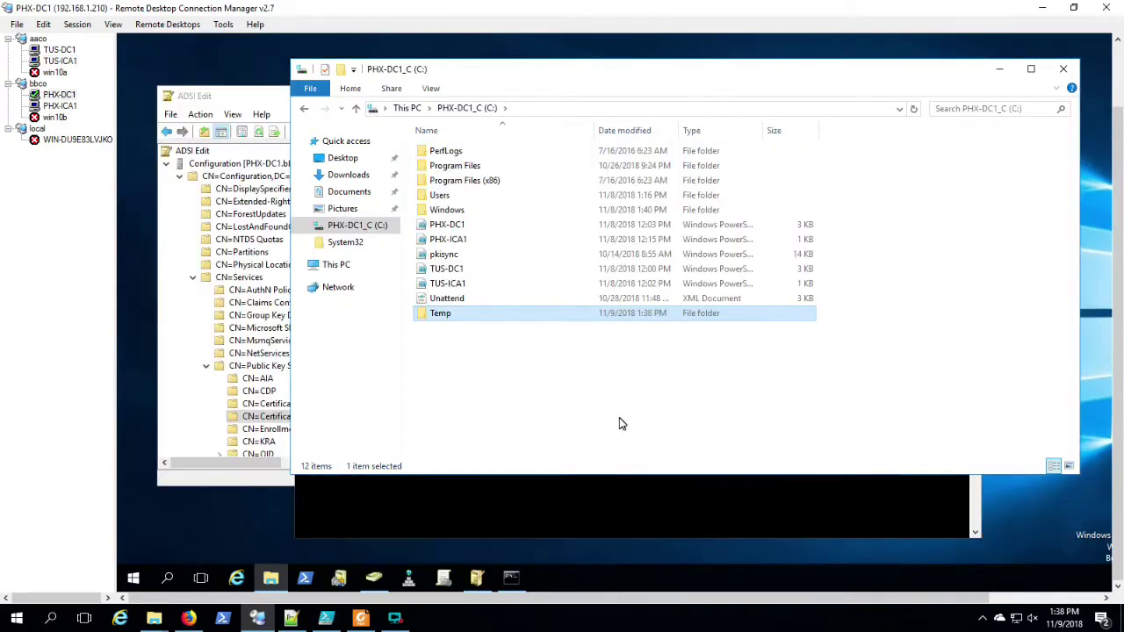
double_click(438, 315)
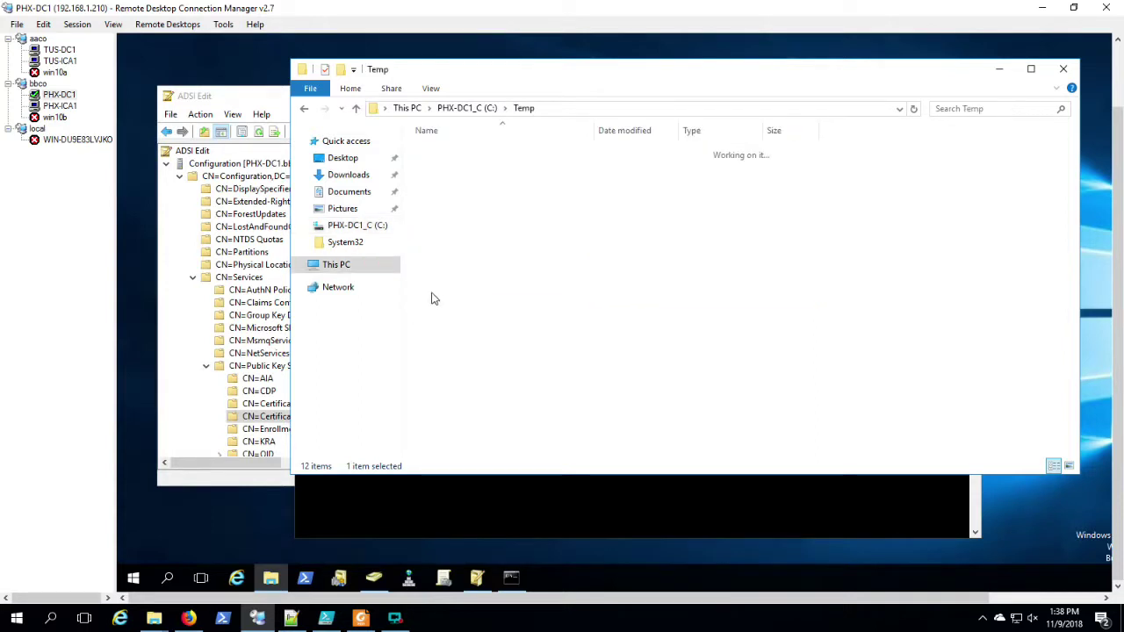
Copy AACO-CA.cer from TUS-ICA1 into PHX-DC1's Temp and grab the dspublish RootCA command.
click(50, 63)
right_click(458, 227)
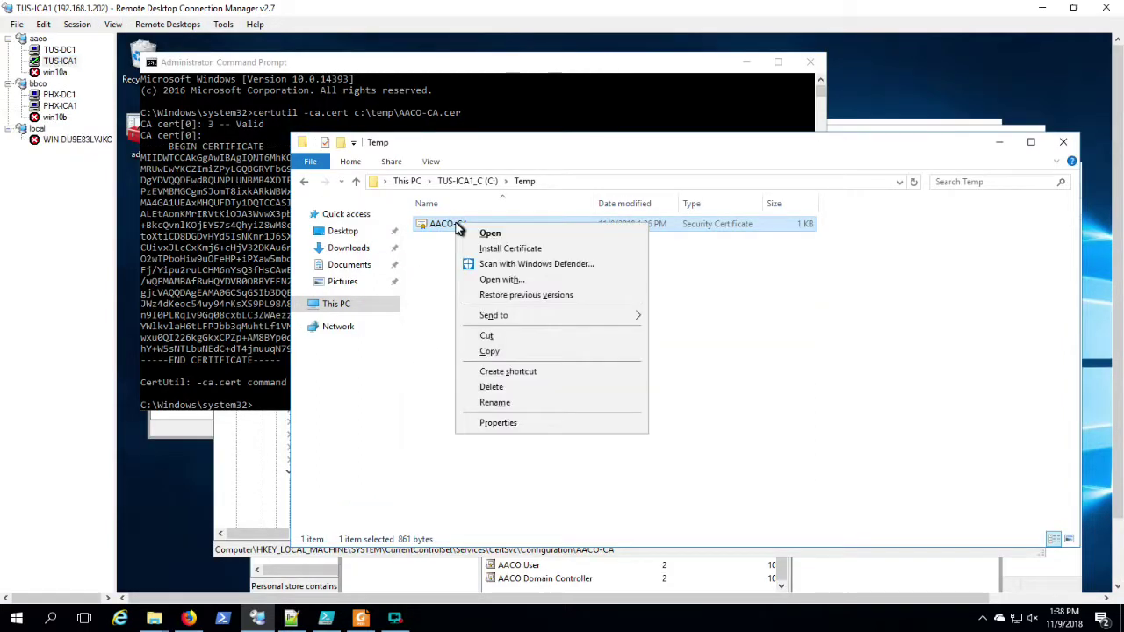
click(527, 351)
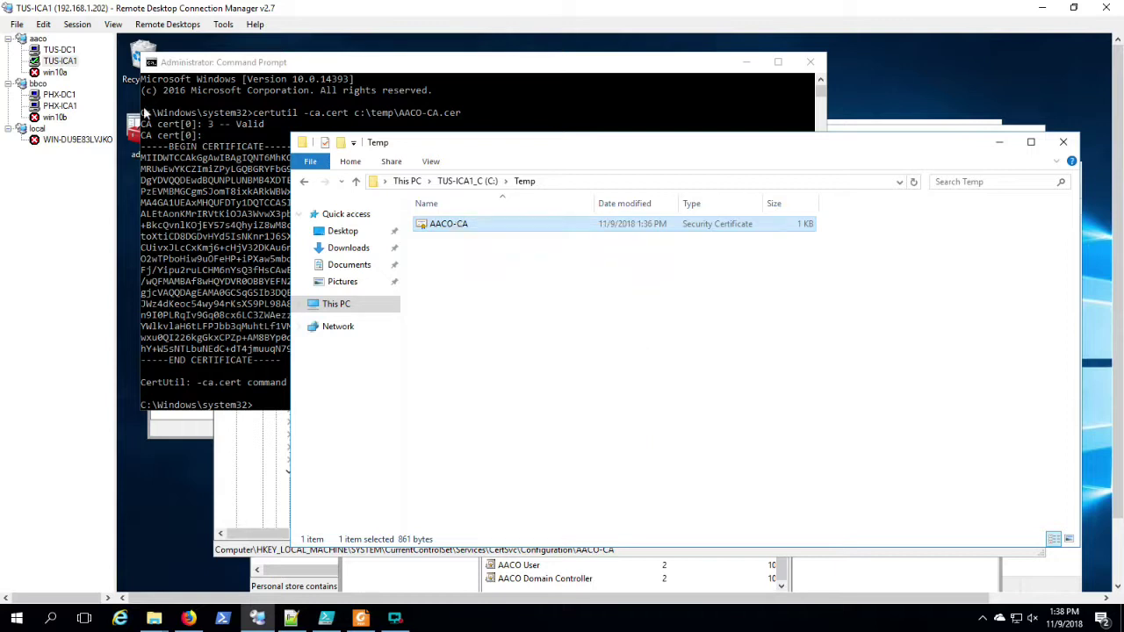
click(70, 97)
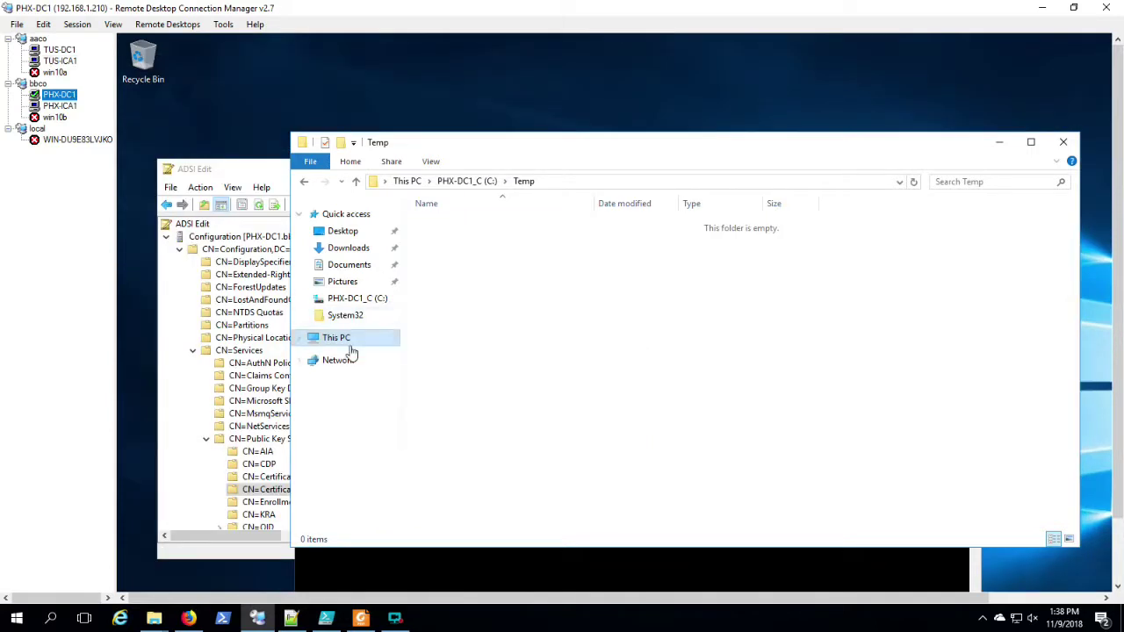
right_click(495, 336)
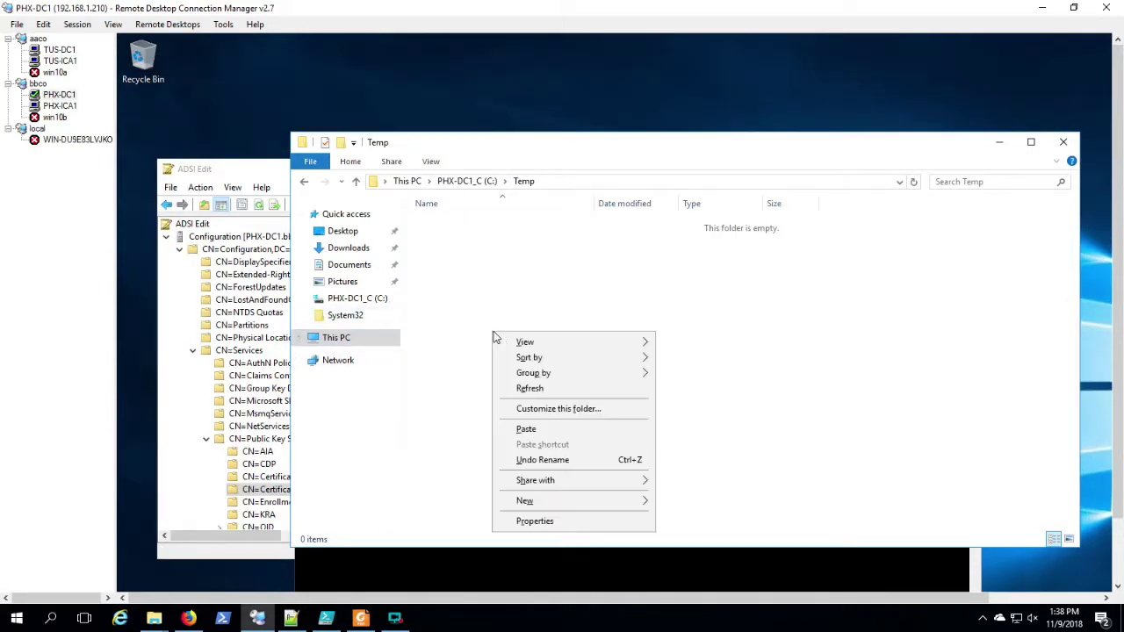
click(531, 430)
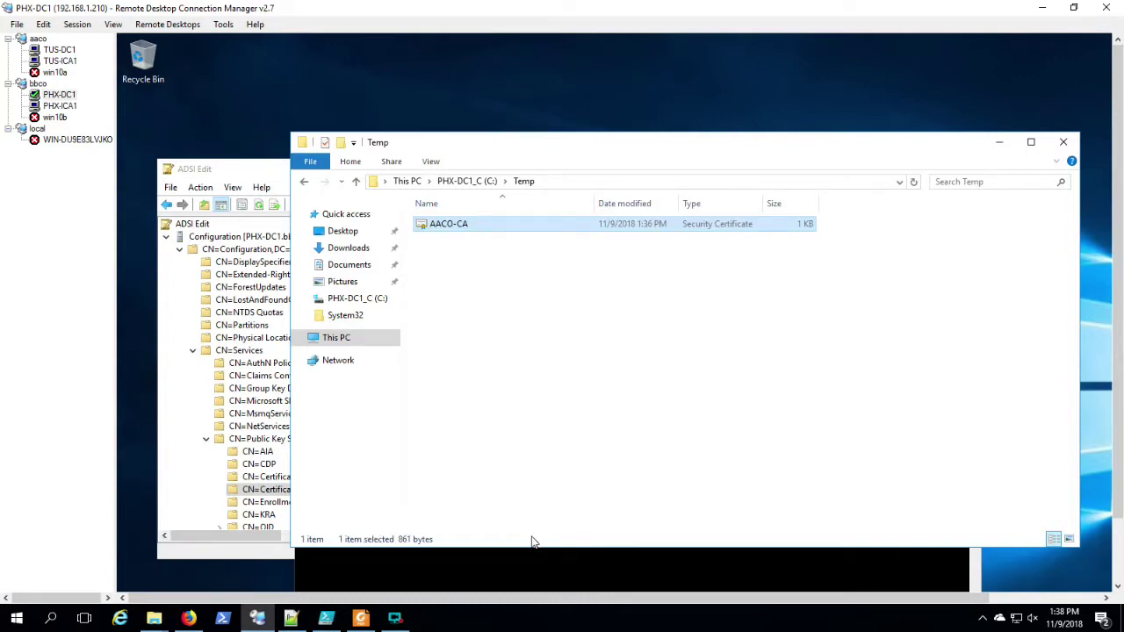
key(alt+Tab)
drag(650, 277, 361, 282)
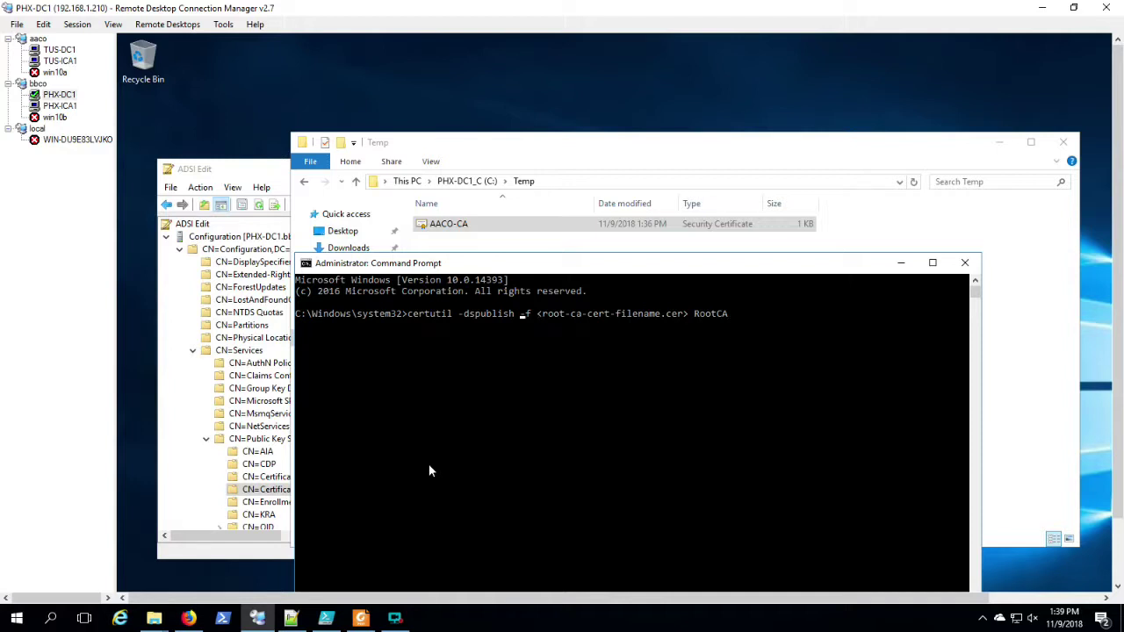
Run certutil -dspublish with c:\temp\aaco-ca.cer as RootCA on PHX-DC1.
text(c:	emp)
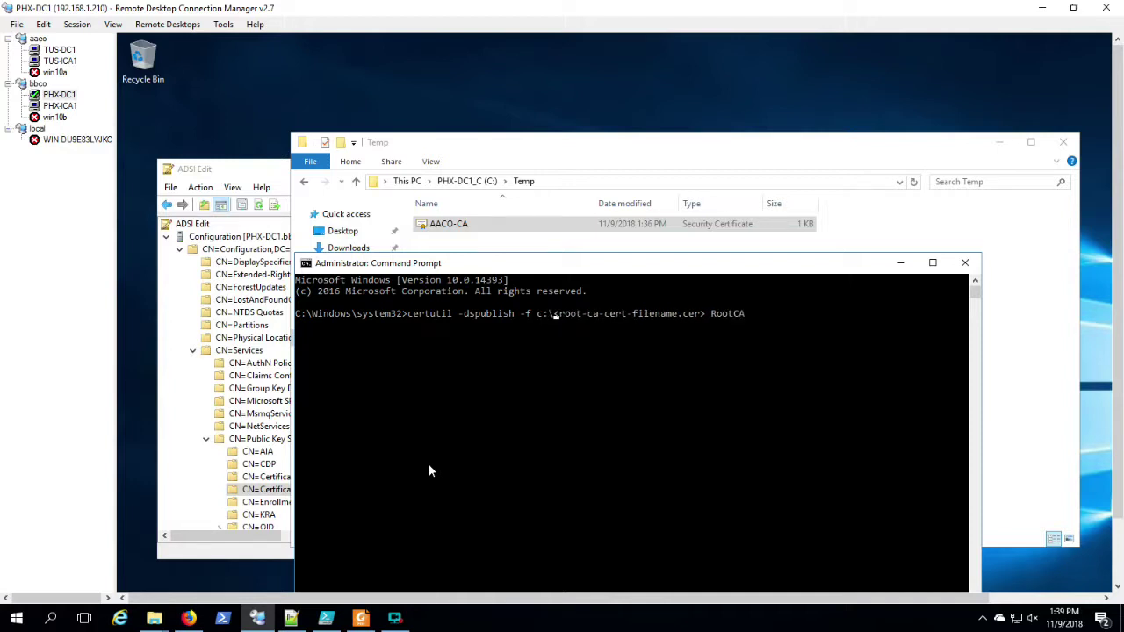
text(\)
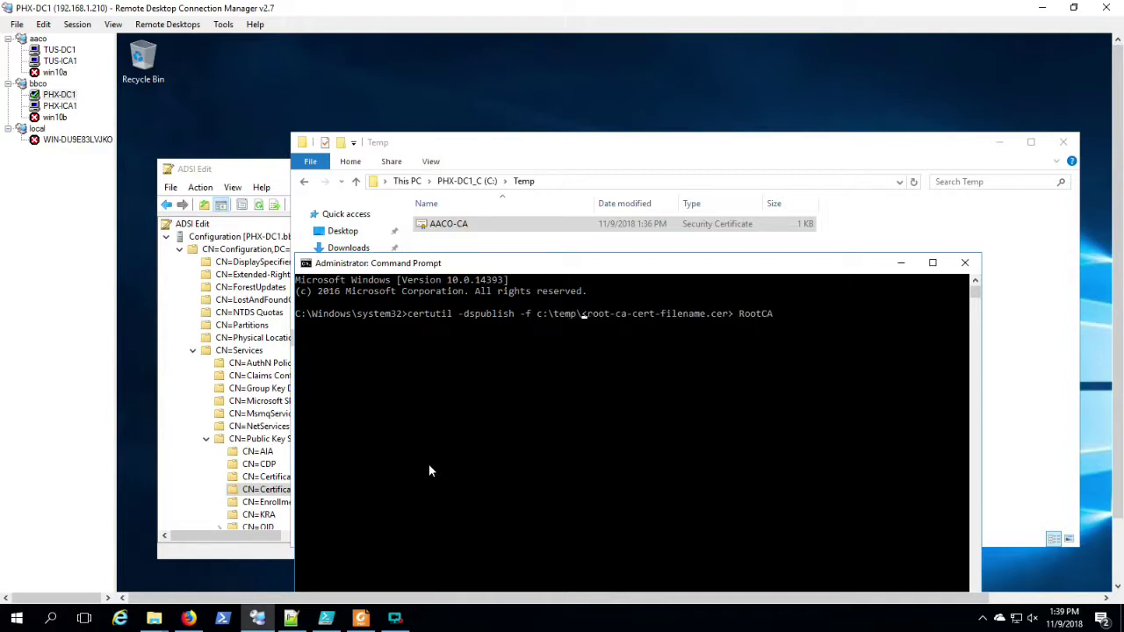
text(aaco)
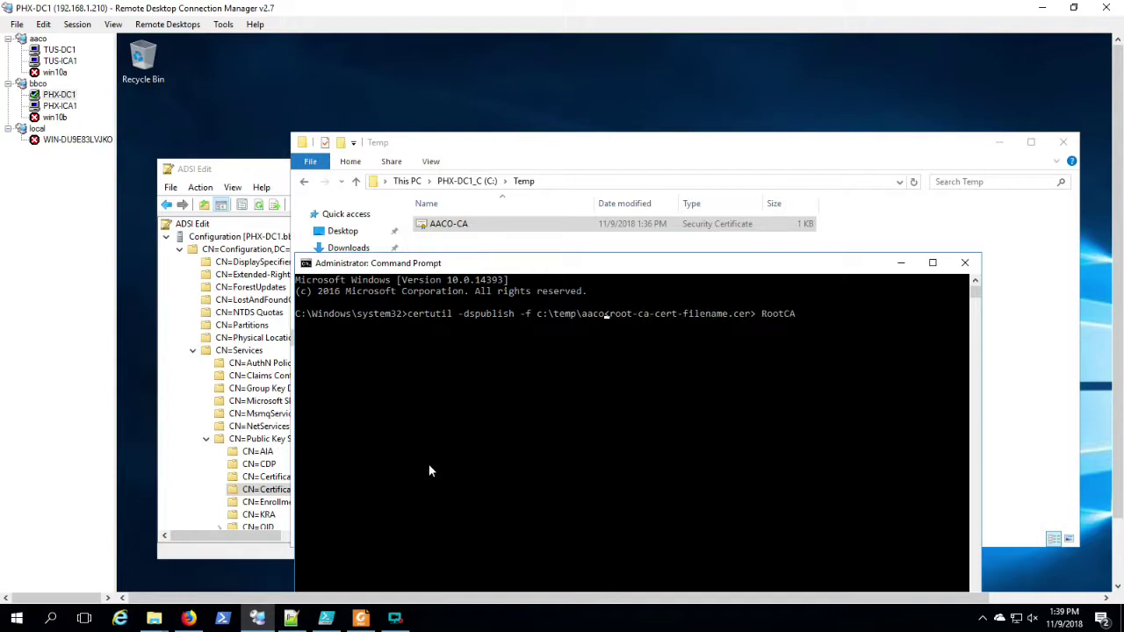
text(-ca.ce)
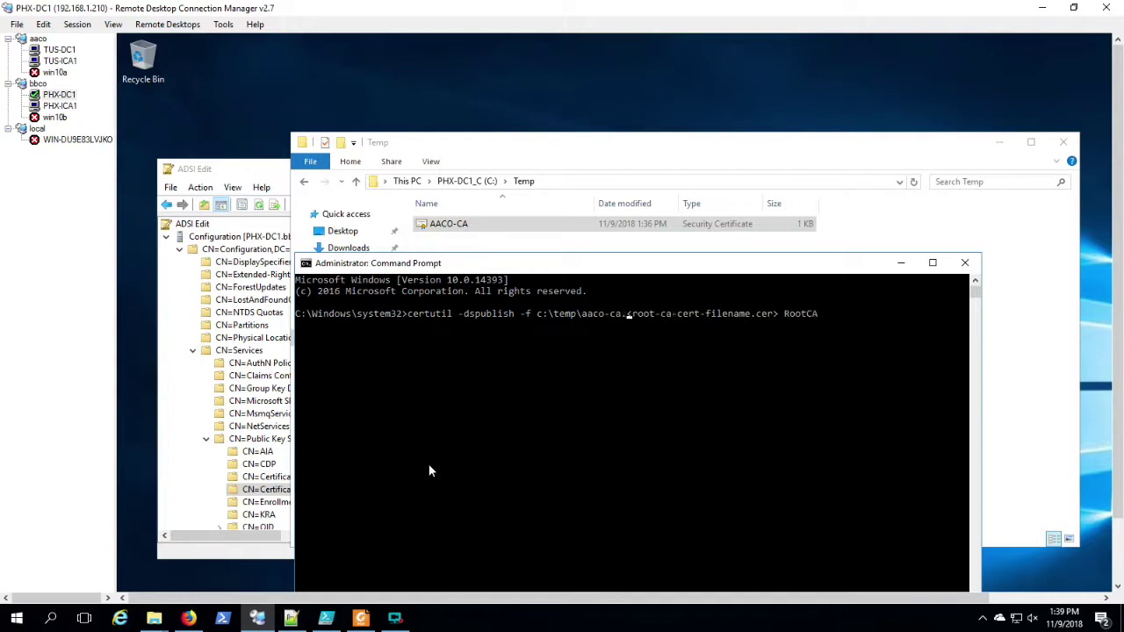
key(Delete)
key(Delete)
key(Delete)
key(Delete)
key(Delete)
key(Delete)
key(Delete)
key(Delete)
key(Delete)
key(Delete)
key(Delete)
key(Delete)
key(Delete)
key(Delete)
key(Delete)
key(Delete)
key(Delete)
key(Delete)
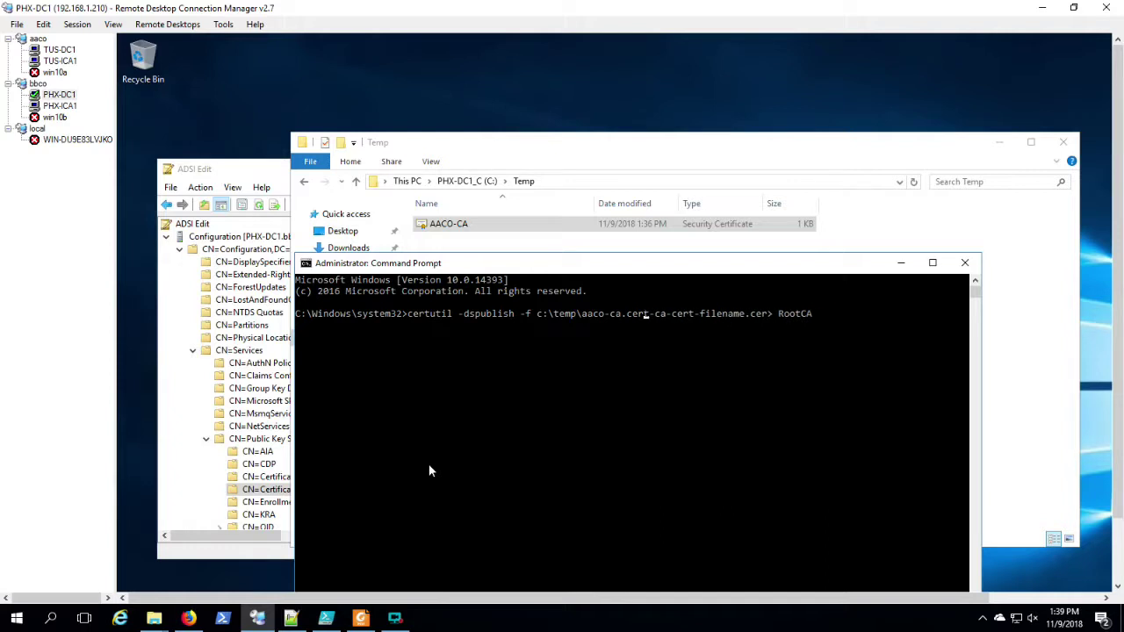
key(Delete)
key(Delete)
key(Delete)
key(Delete)
key(Delete)
key(Delete)
key(Delete)
key(Delete)
key(Delete)
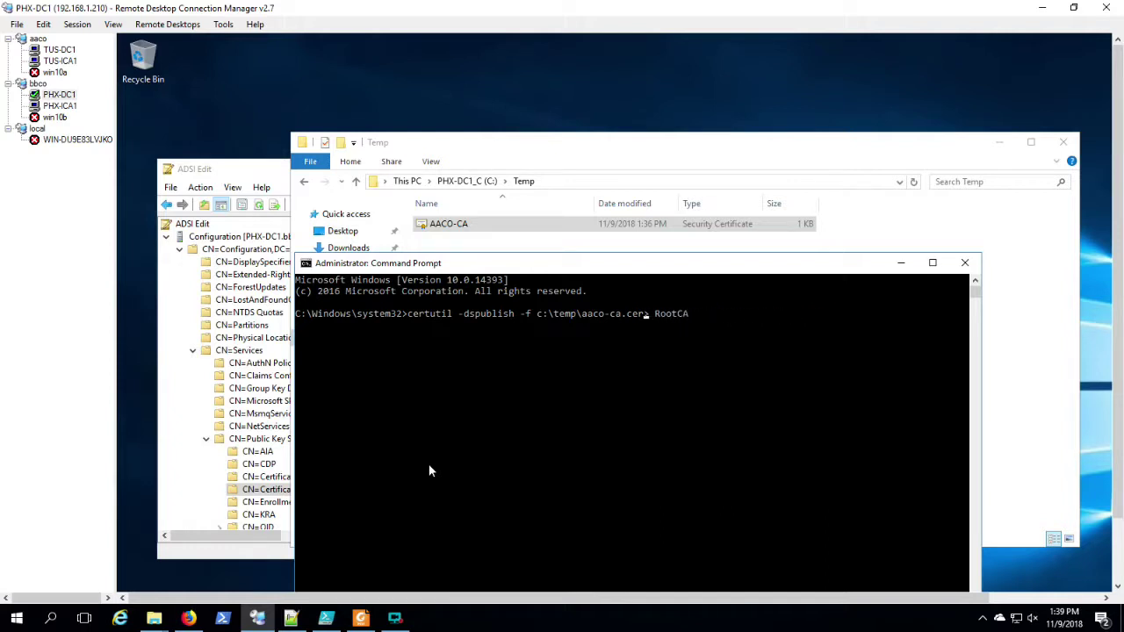
key(Return)
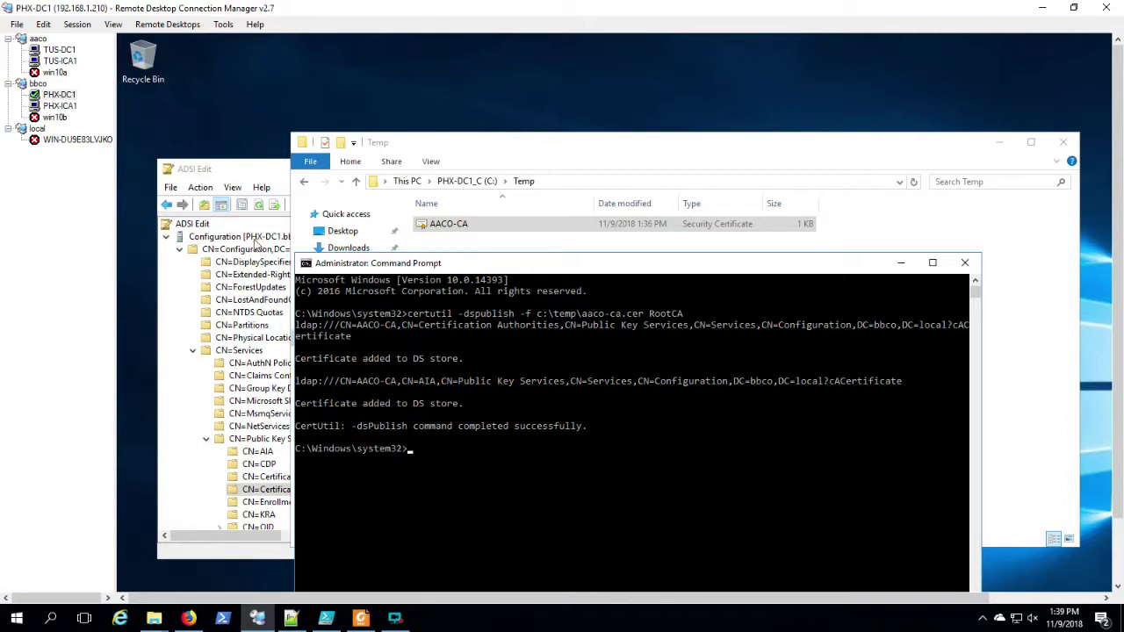
Refresh ADSI Edit to see CN=AACO-CA, then select the NTAuthCA and SubCA commands.
click(259, 170)
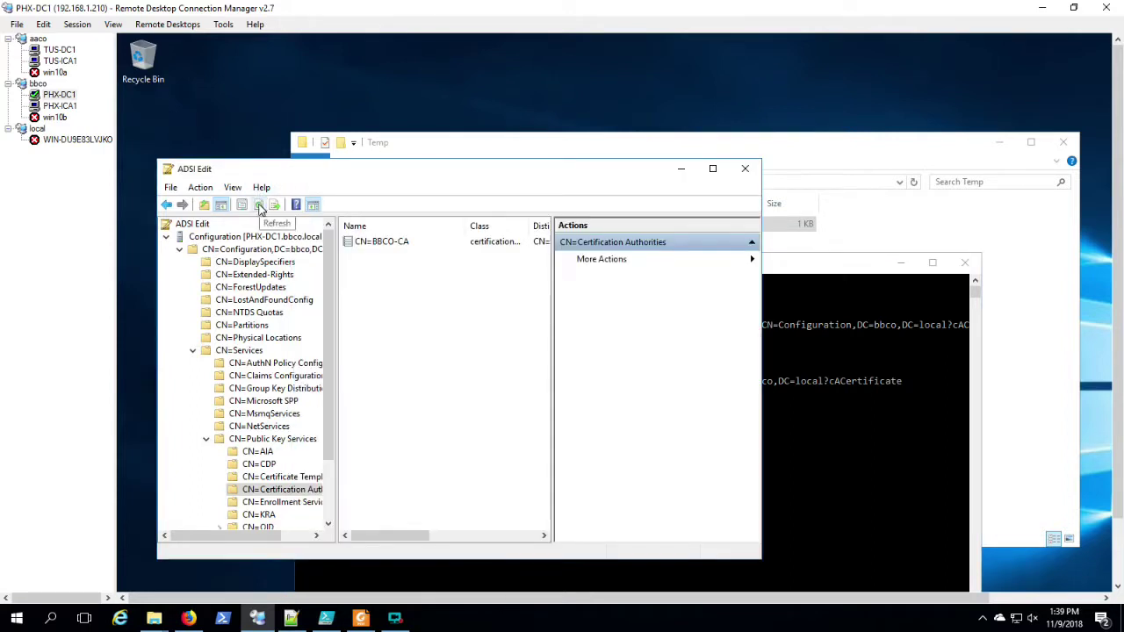
click(259, 205)
click(387, 244)
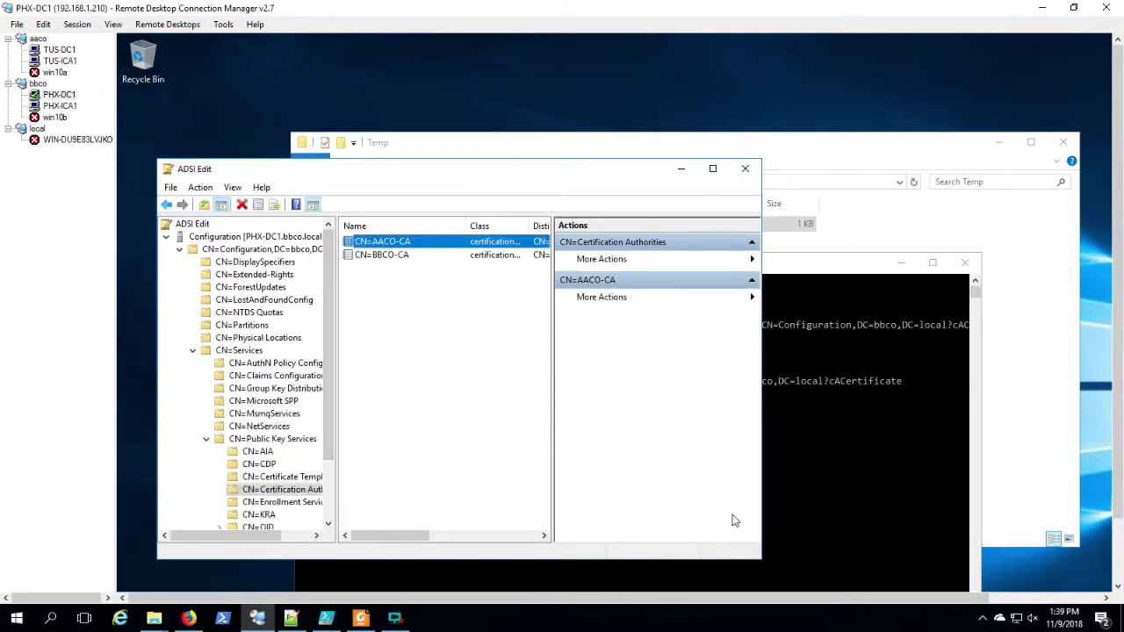
click(189, 618)
drag(356, 383, 691, 425)
key(ctrl+c)
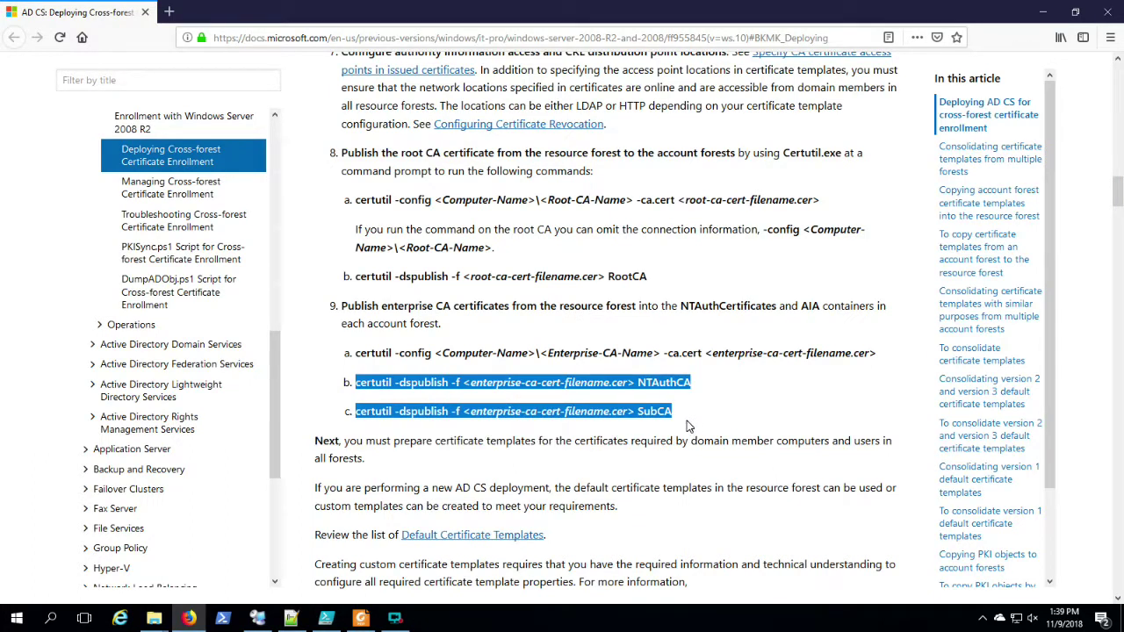
Paste both certutil commands into a new Notepad++ note and copy the certificate path from the prompt.
click(290, 618)
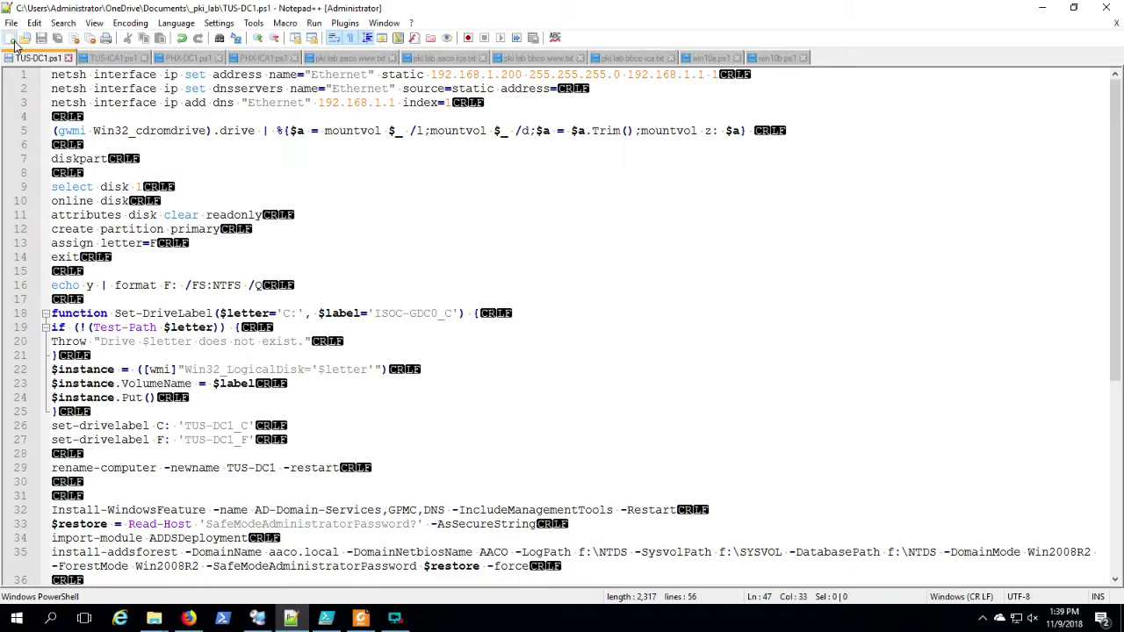
click(10, 38)
key(ctrl+v)
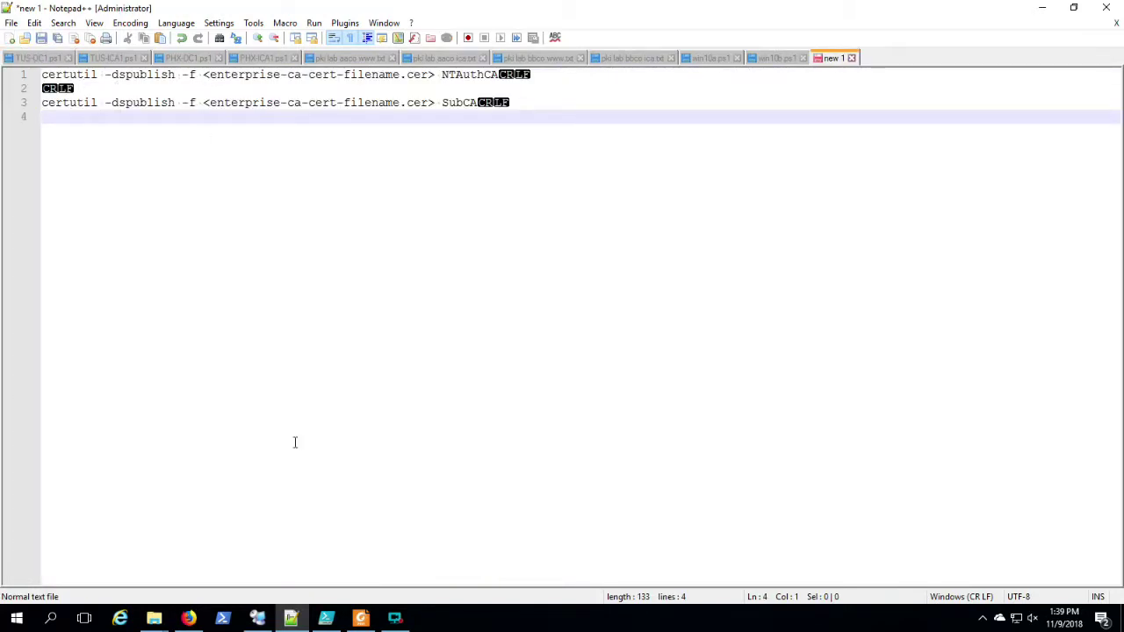
click(258, 618)
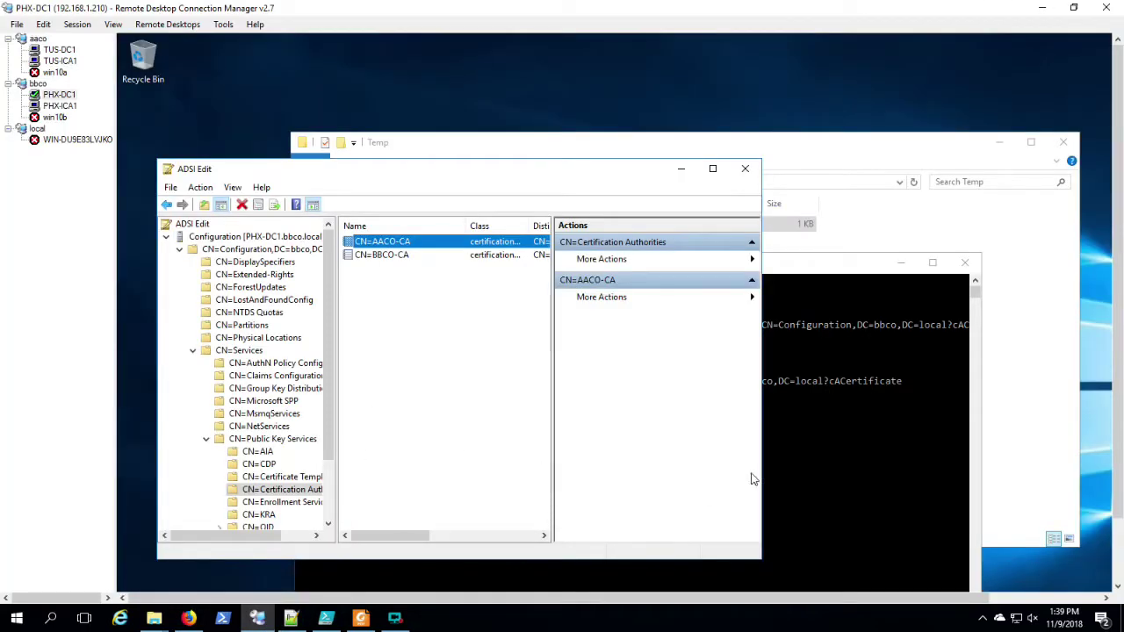
click(803, 471)
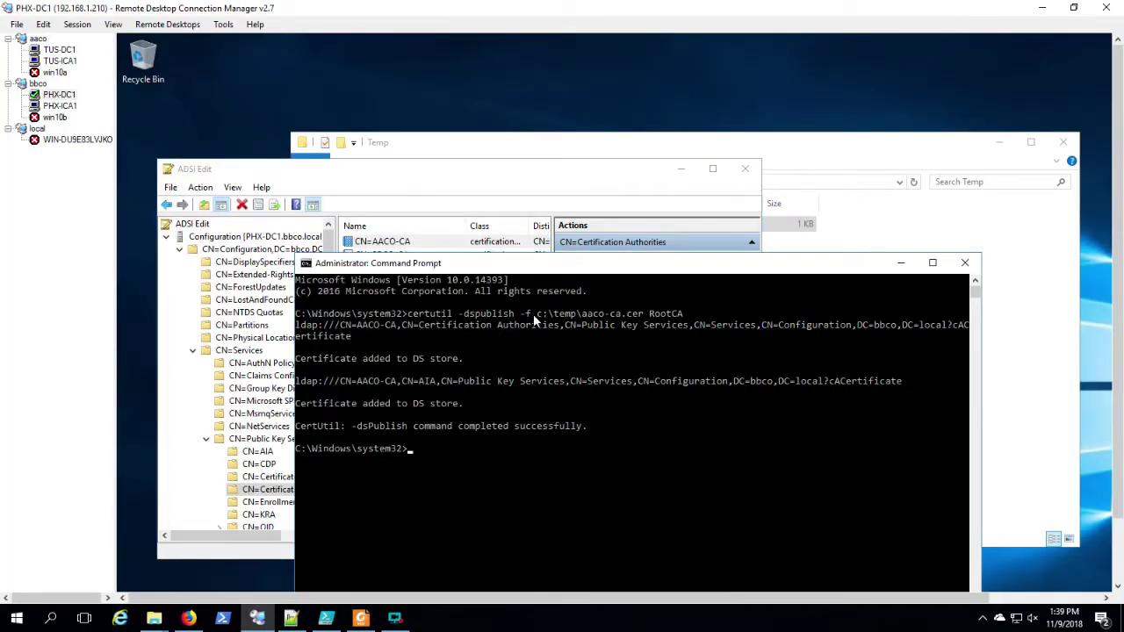
drag(531, 315, 638, 323)
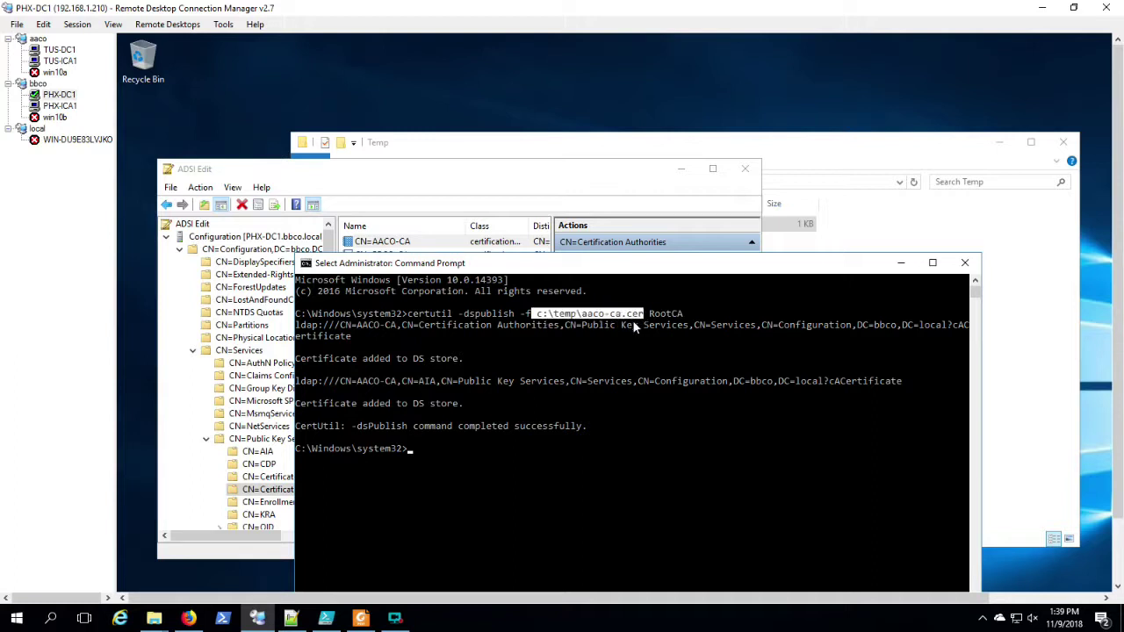
right_click(632, 325)
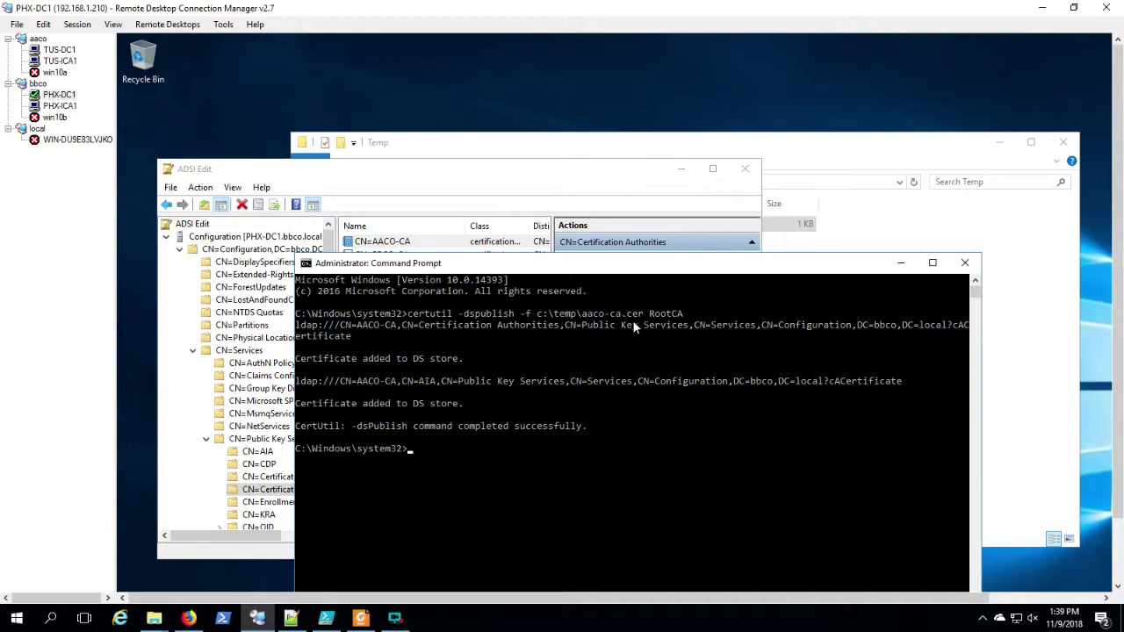
Replace both filename placeholders with c:\temp\aaco-ca.cer.
click(290, 619)
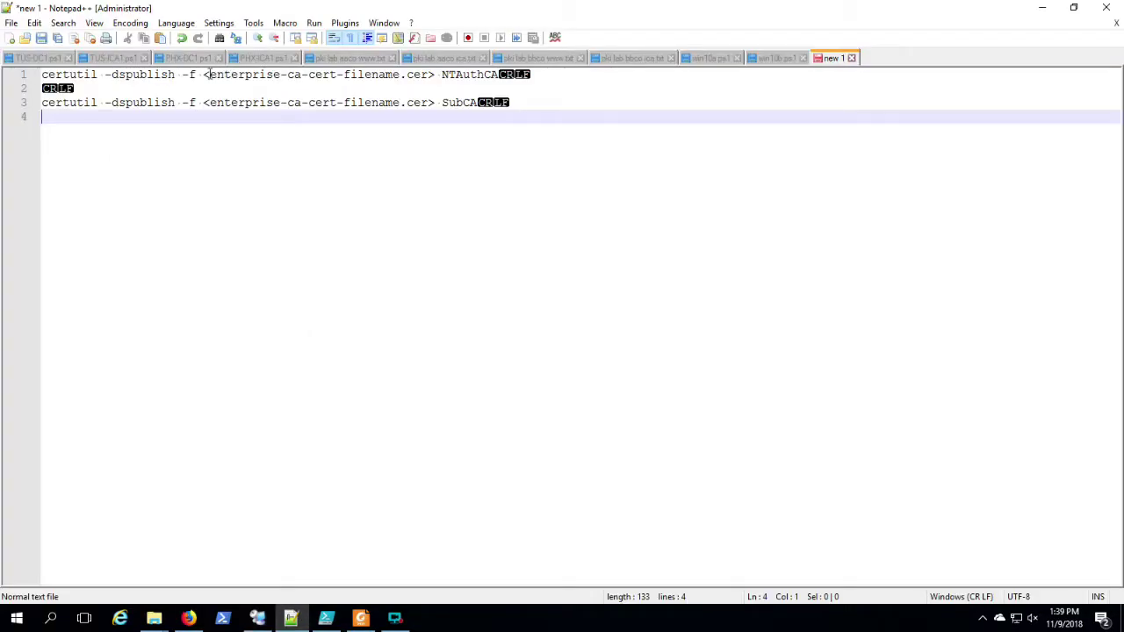
drag(203, 75, 436, 75)
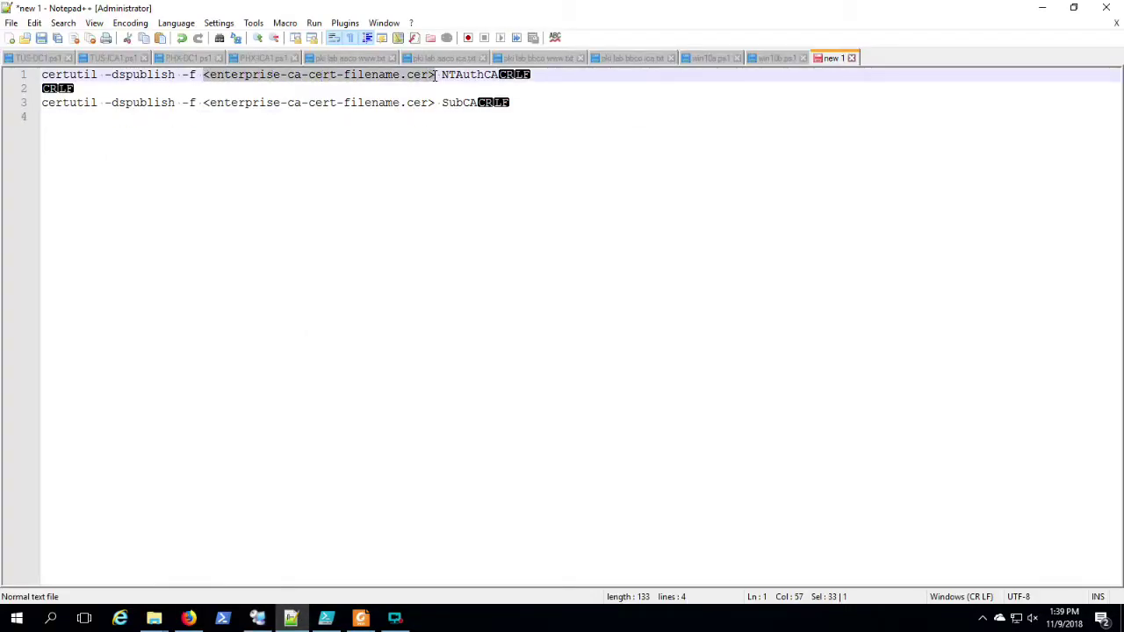
text(c:\temp\aaco-ca.cer)
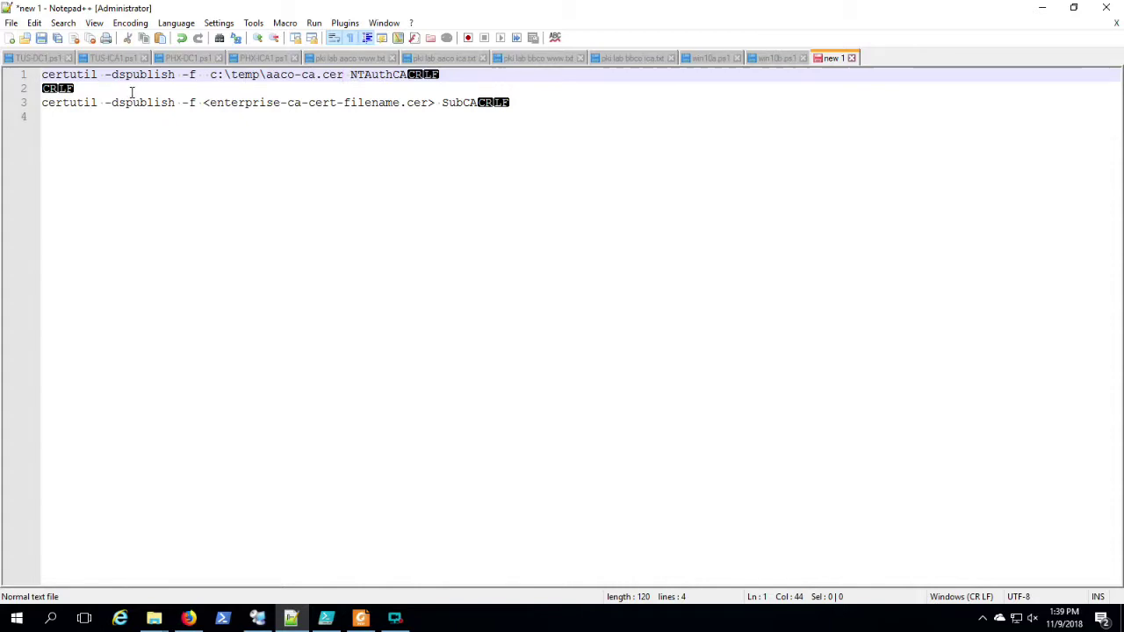
drag(202, 103, 434, 107)
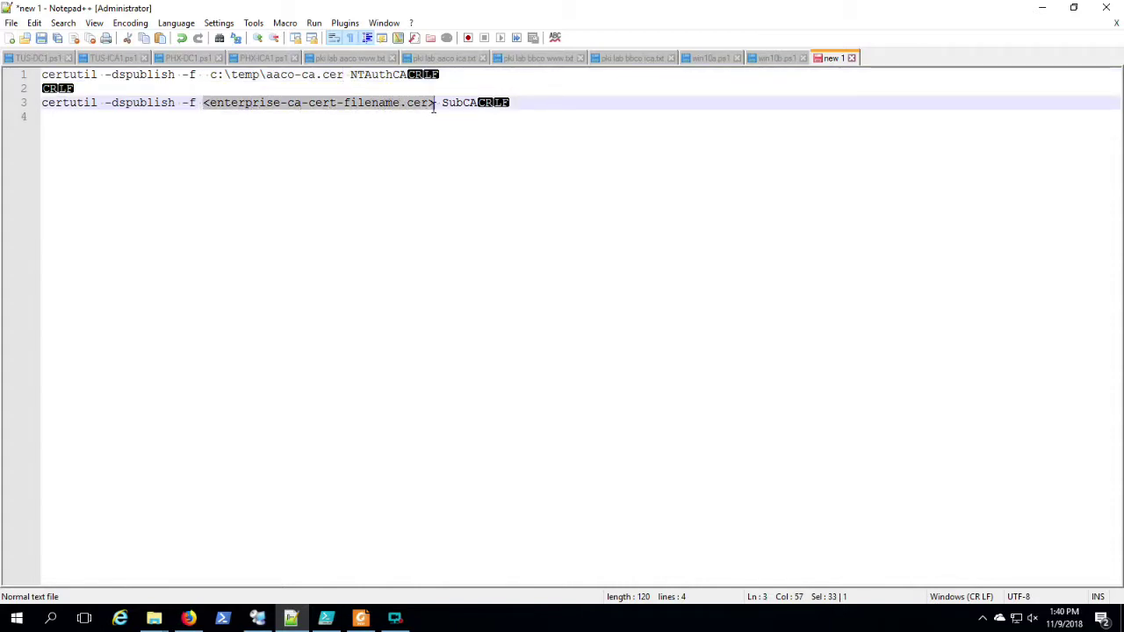
text(c:\temp\aaco-ca.cer)
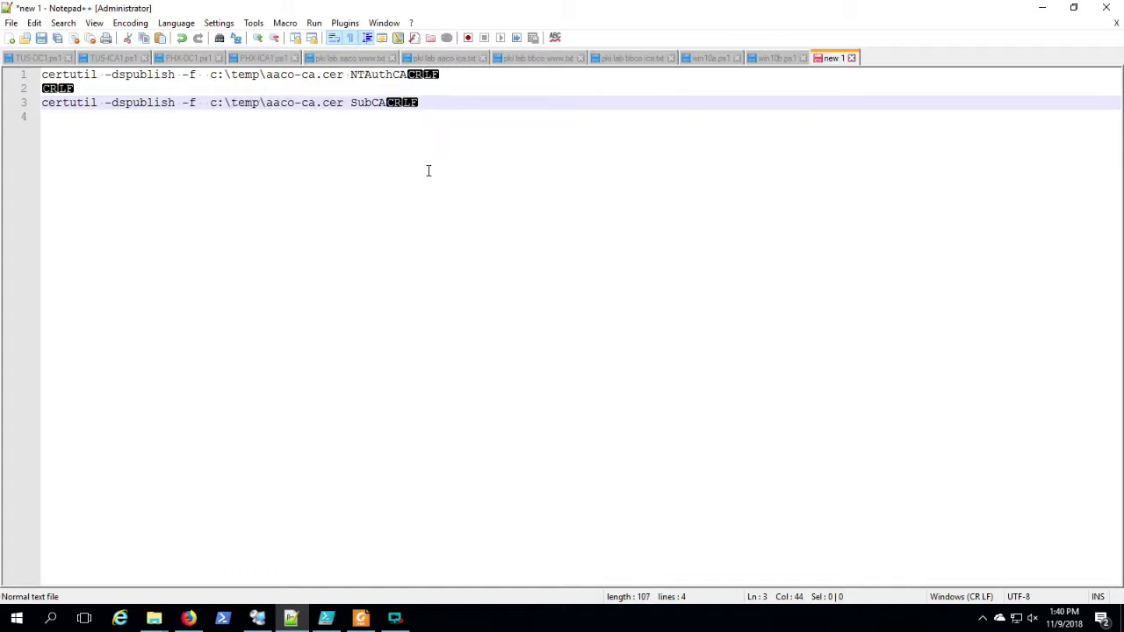
Remove the blank line between the commands and copy both lines.
click(134, 84)
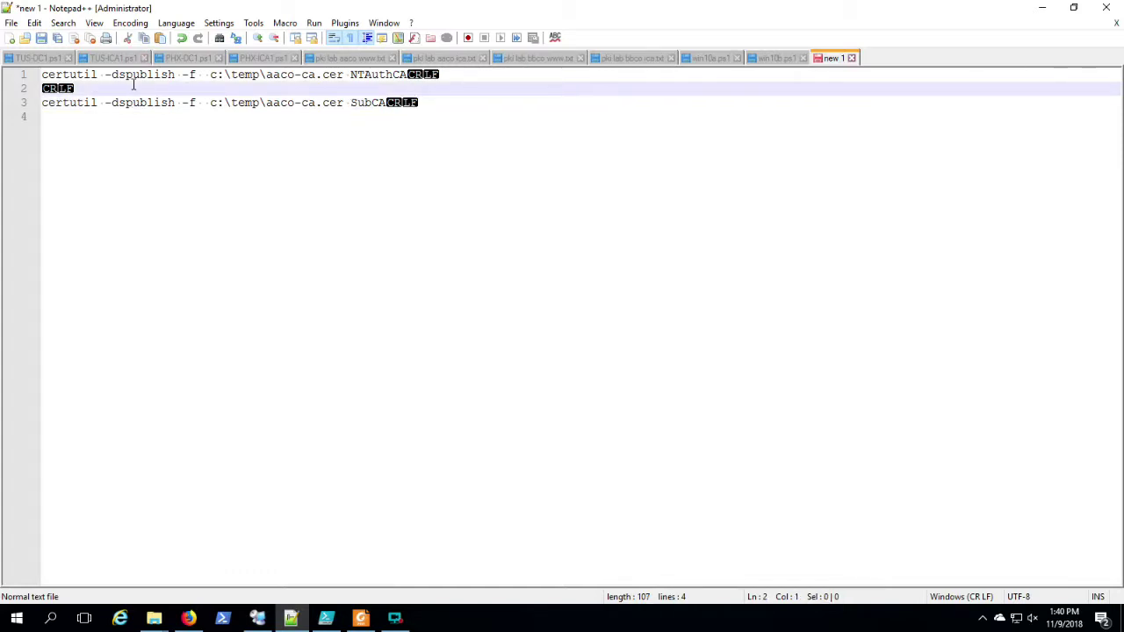
key(Delete)
click(225, 173)
key(ctrl+a)
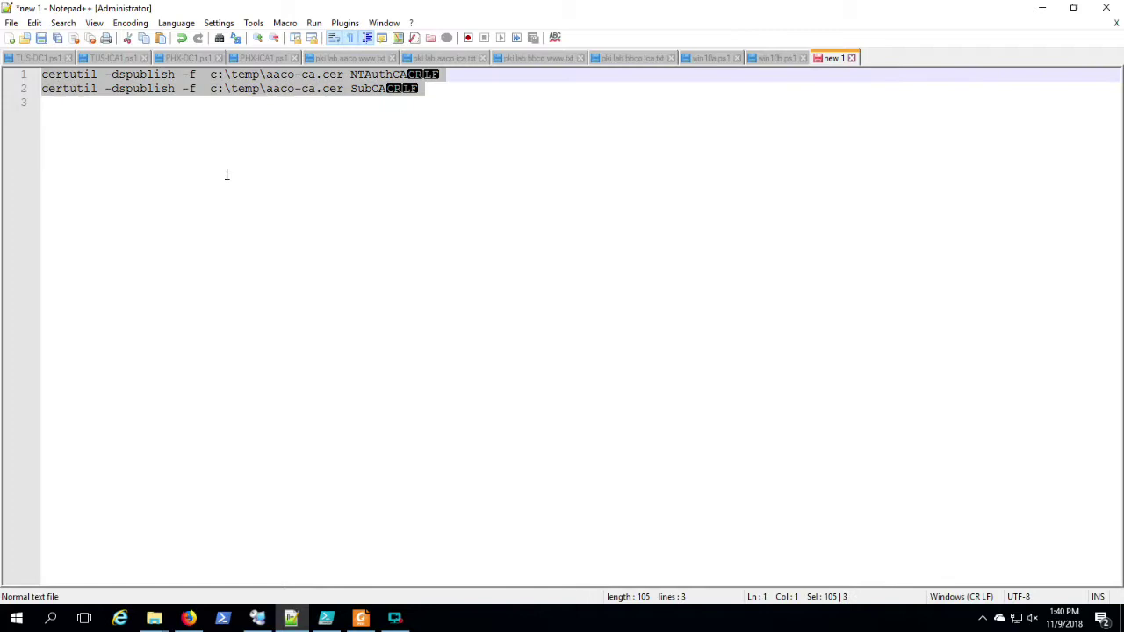
right_click(246, 88)
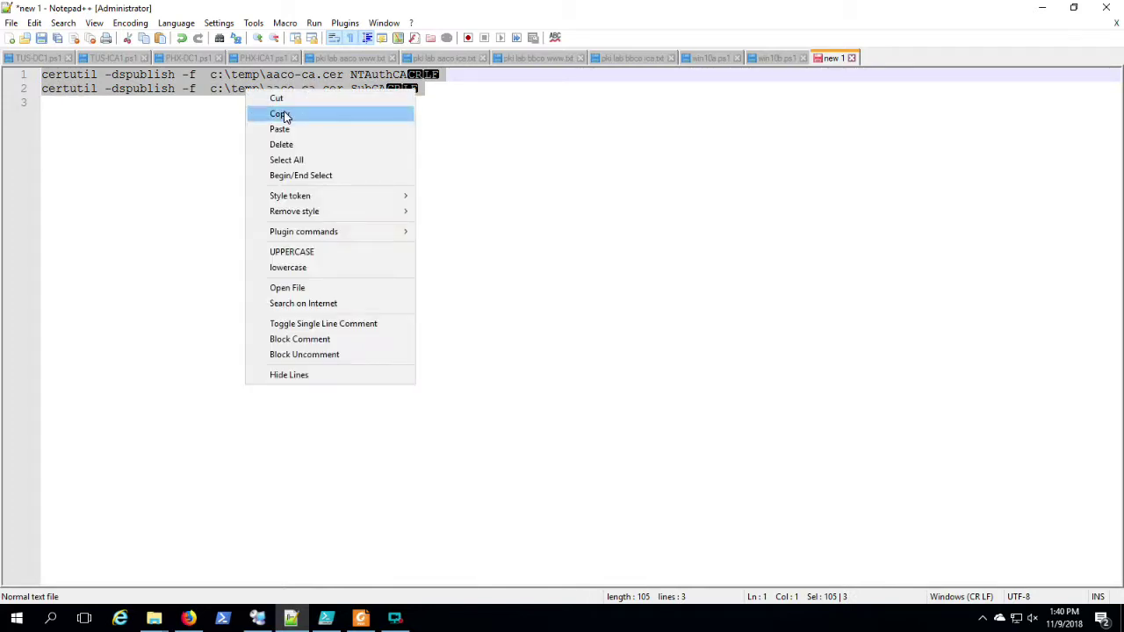
click(279, 114)
Run the NTAuthCA and SubCA dspublish commands in PHX-DC1's prompt and list Public Key Services containers.
click(258, 618)
click(511, 576)
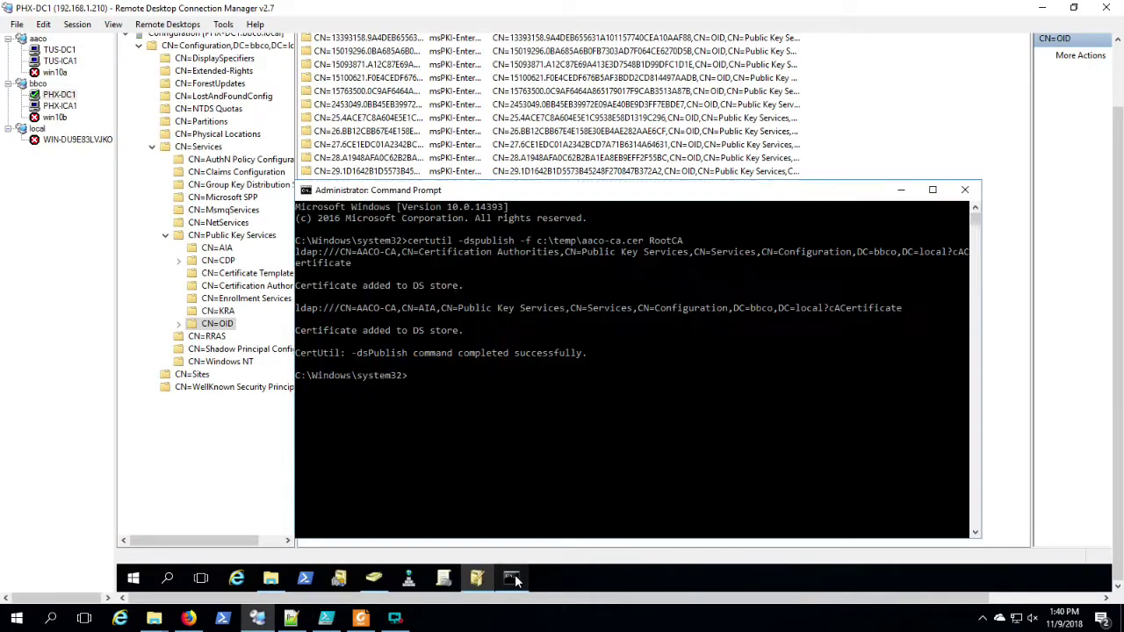
right_click(515, 511)
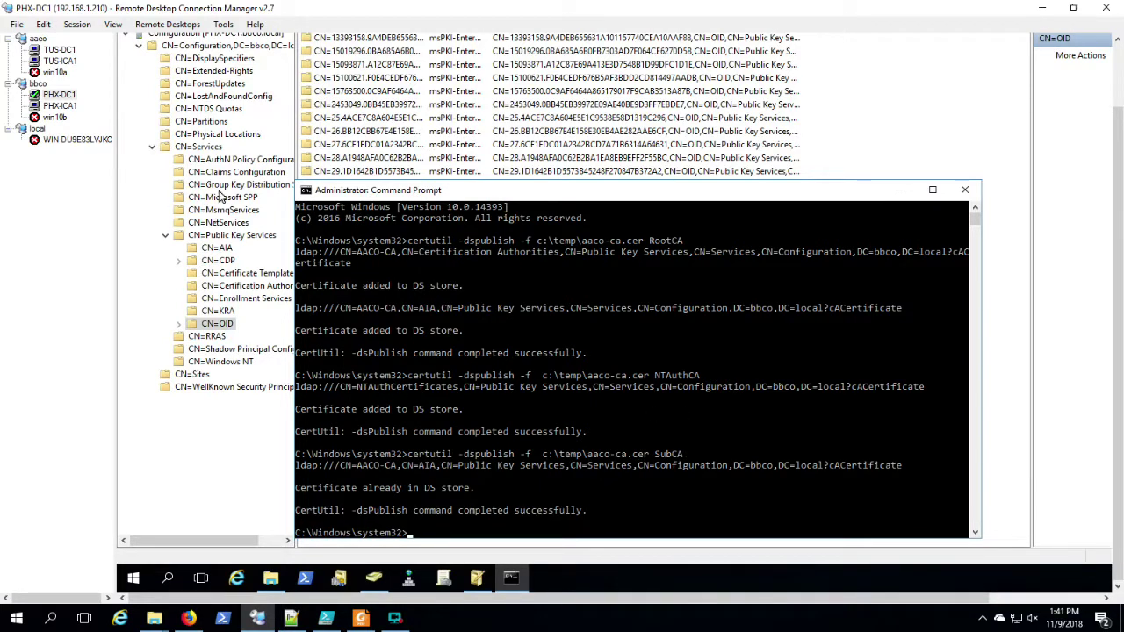
click(233, 237)
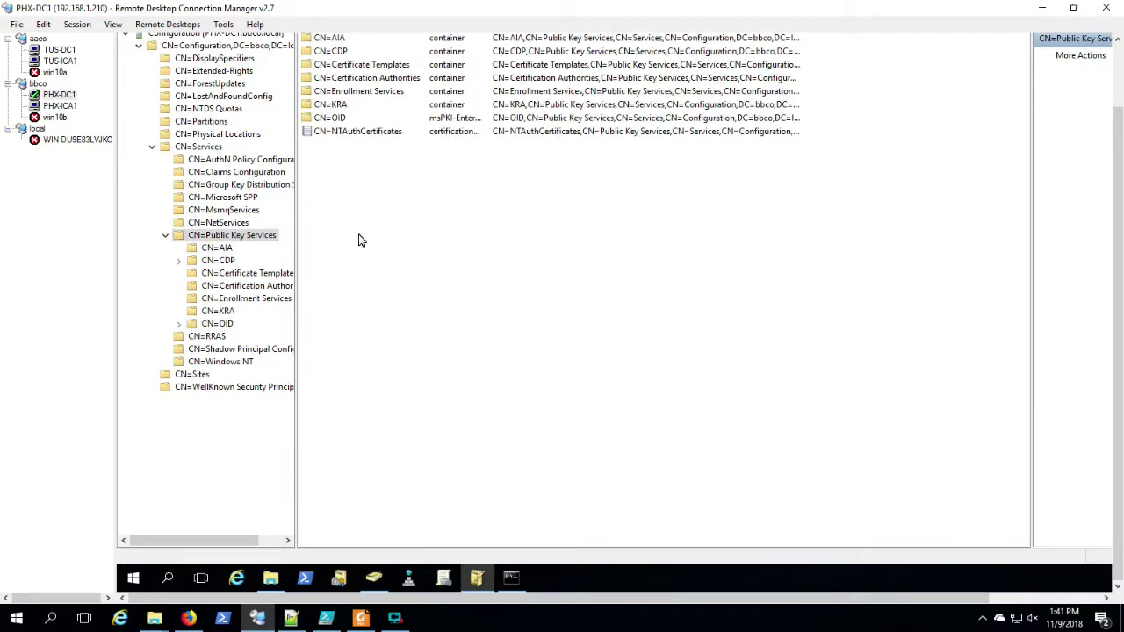
Inspect CN=NTAuthCertificates' cACertificate values, showing only attributes with values.
double_click(359, 131)
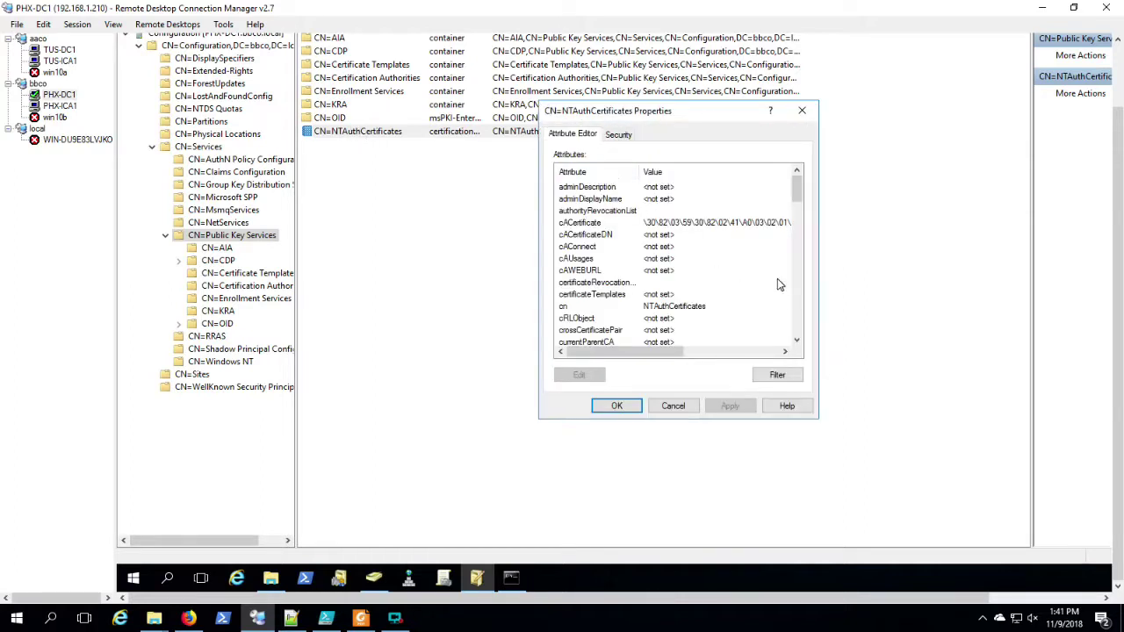
scroll(789, 313, down, 15)
click(775, 375)
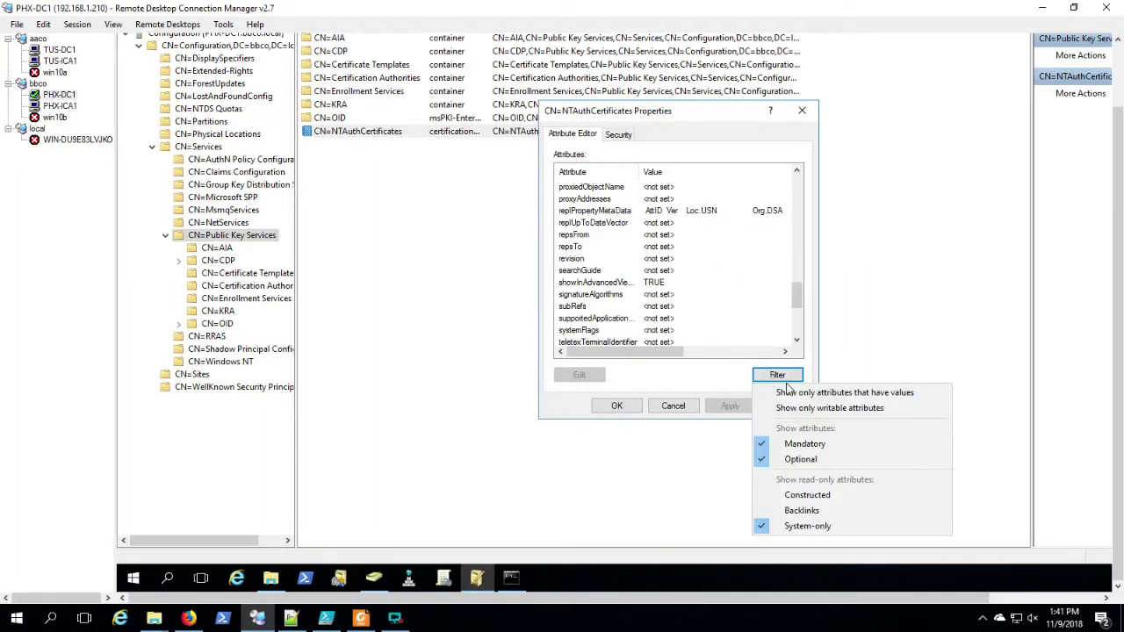
click(792, 394)
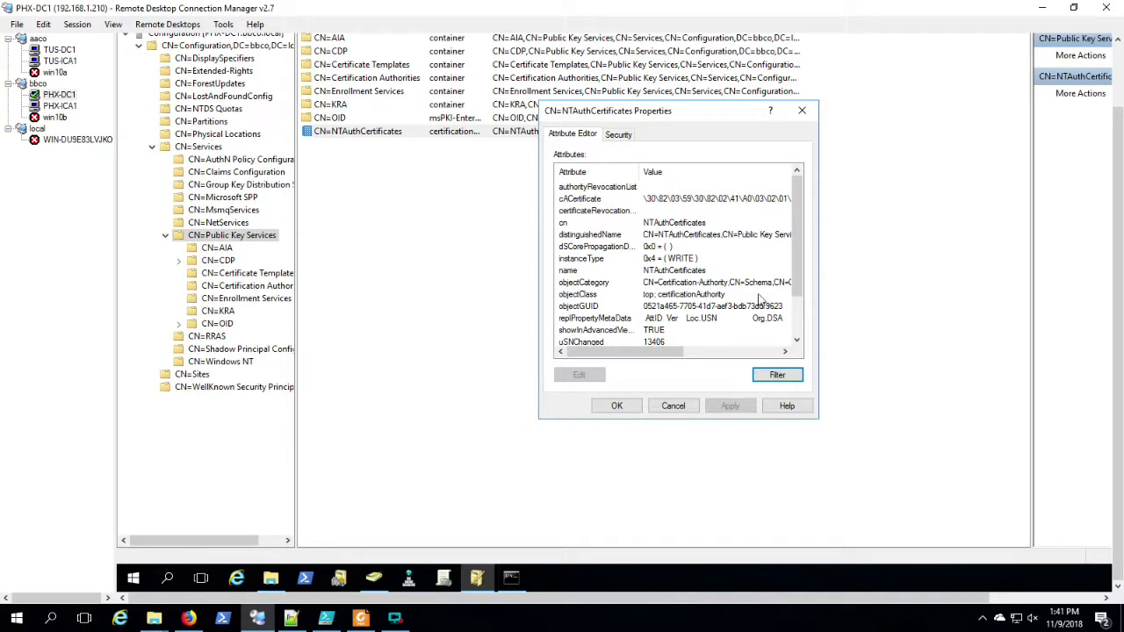
double_click(592, 201)
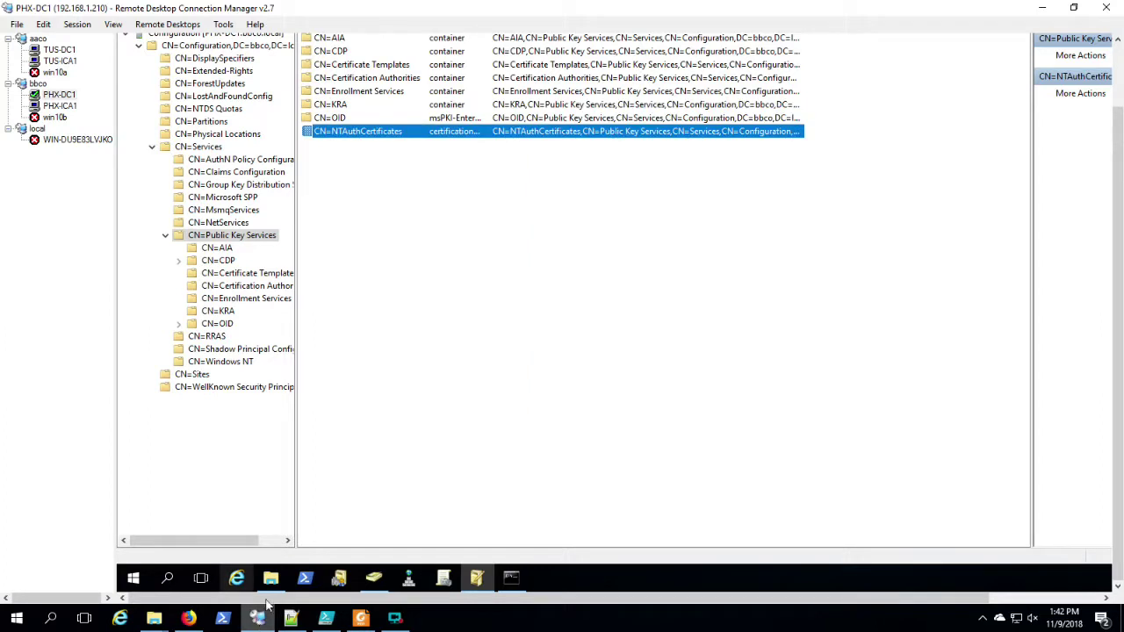
Bring up PHX-DC1's Temp folder and select the AACO-CA certificate file.
click(269, 585)
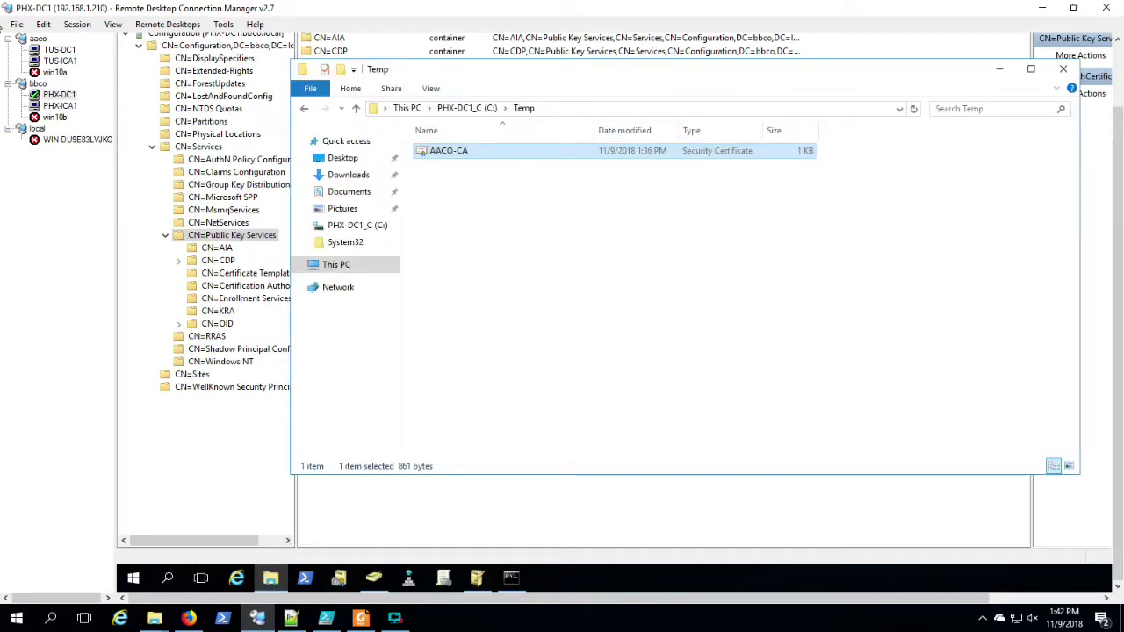
click(70, 94)
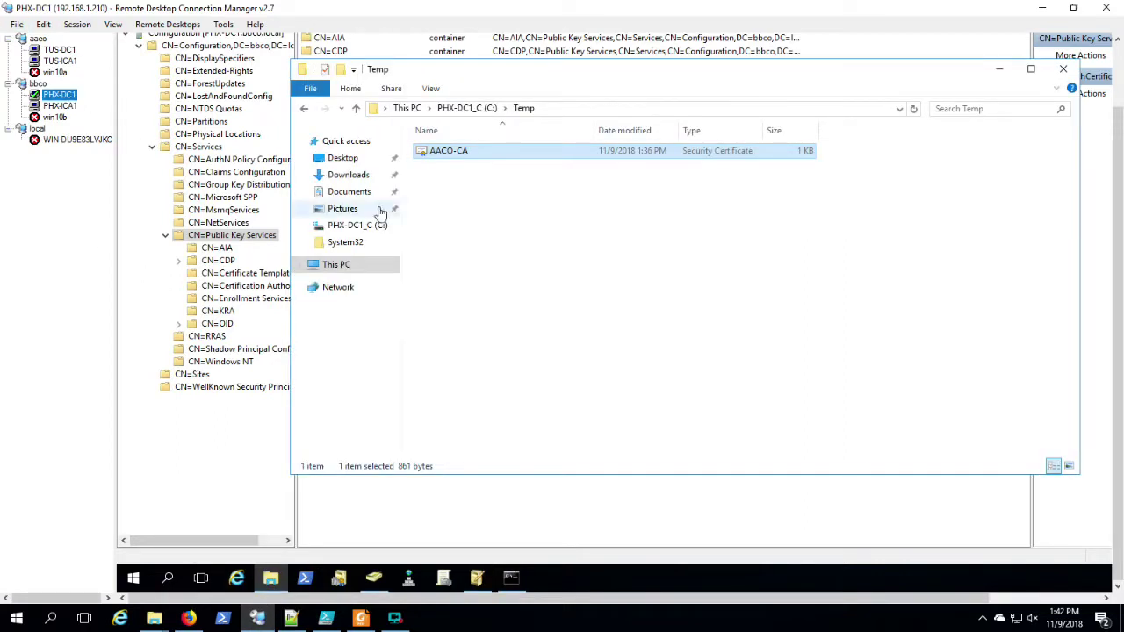
click(457, 159)
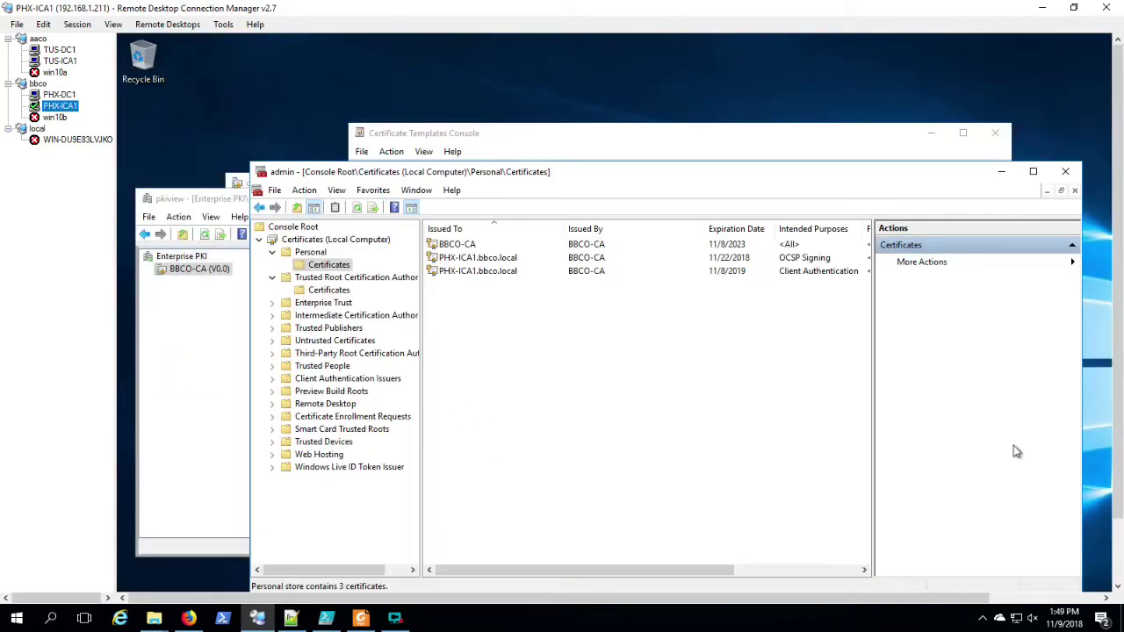
Select AACO-CA in PHX-ICA1's Trusted Root Certification Authorities store, then connect to win10b.
click(1115, 539)
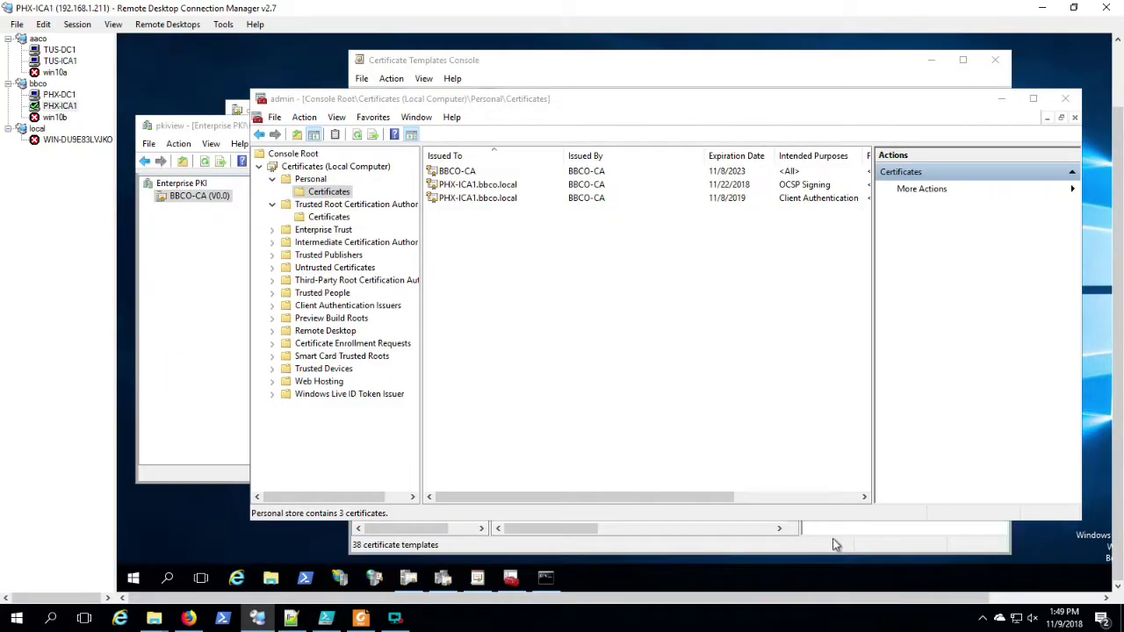
click(543, 579)
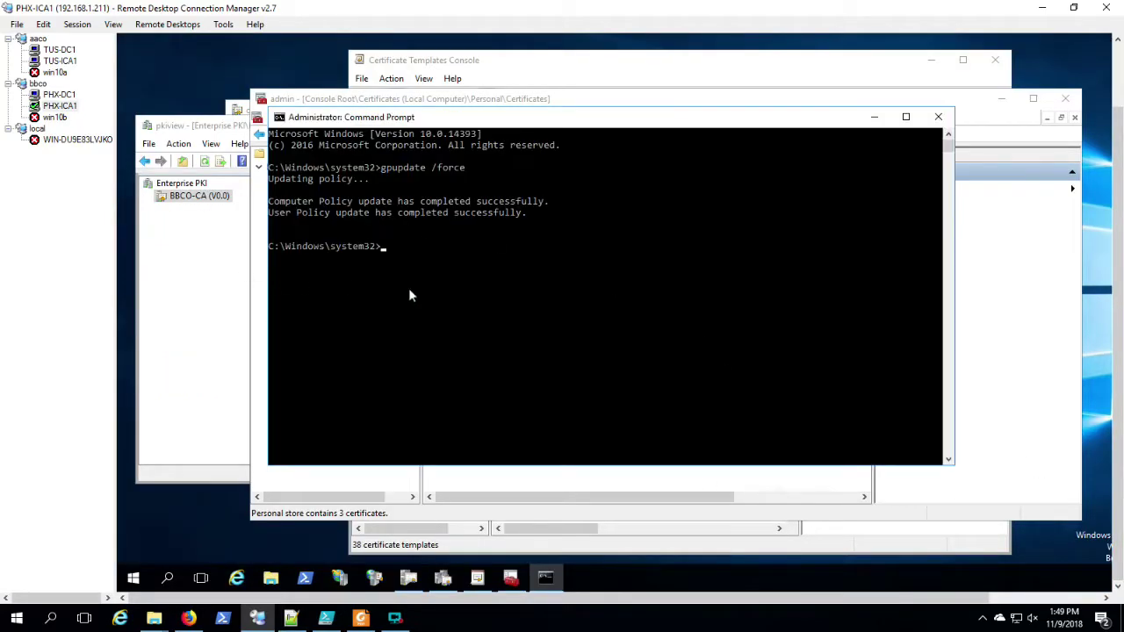
click(1043, 300)
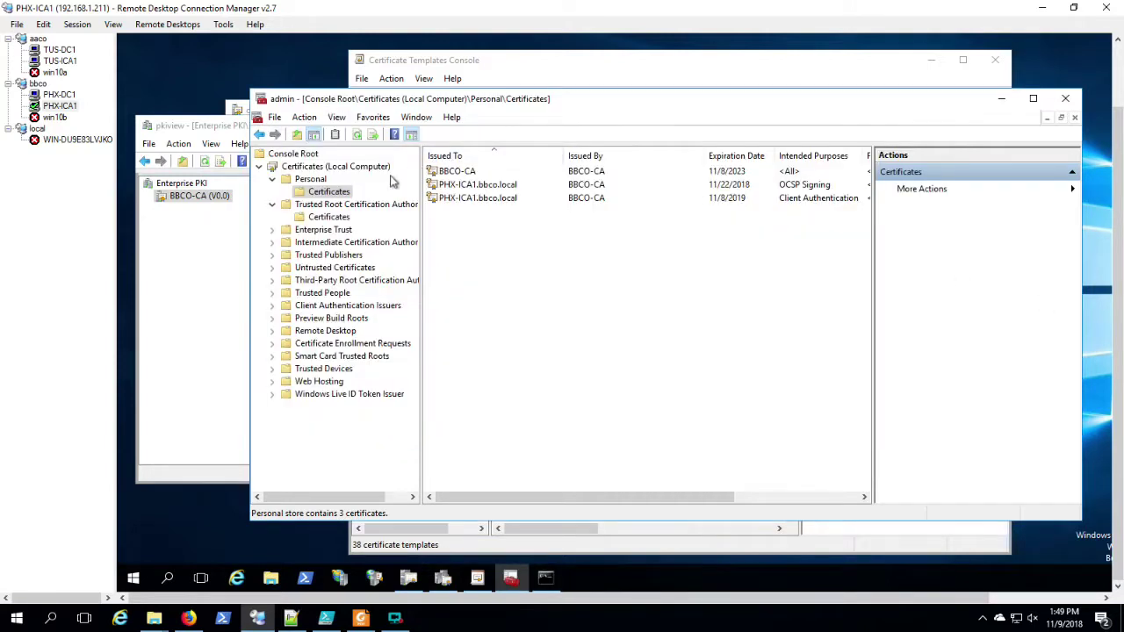
click(329, 217)
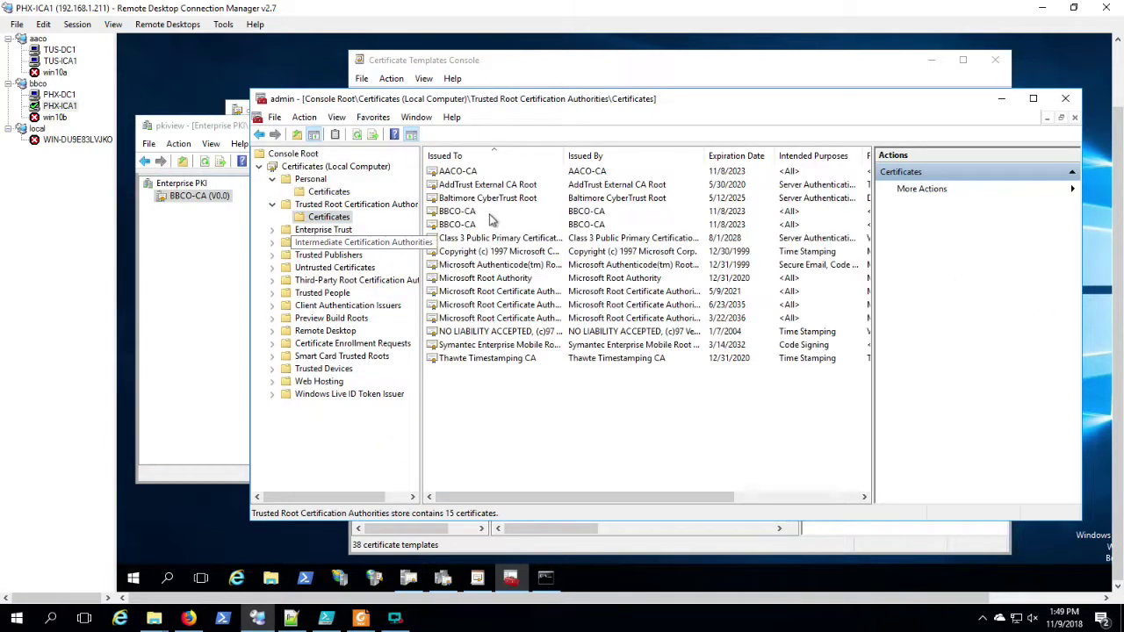
click(467, 173)
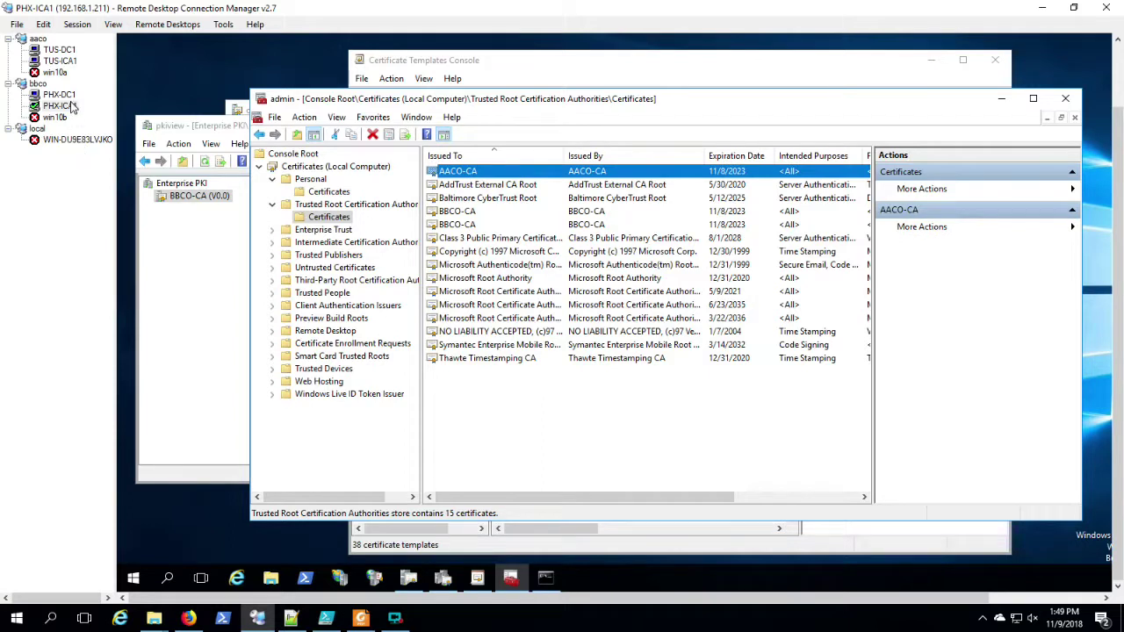
click(72, 106)
double_click(56, 119)
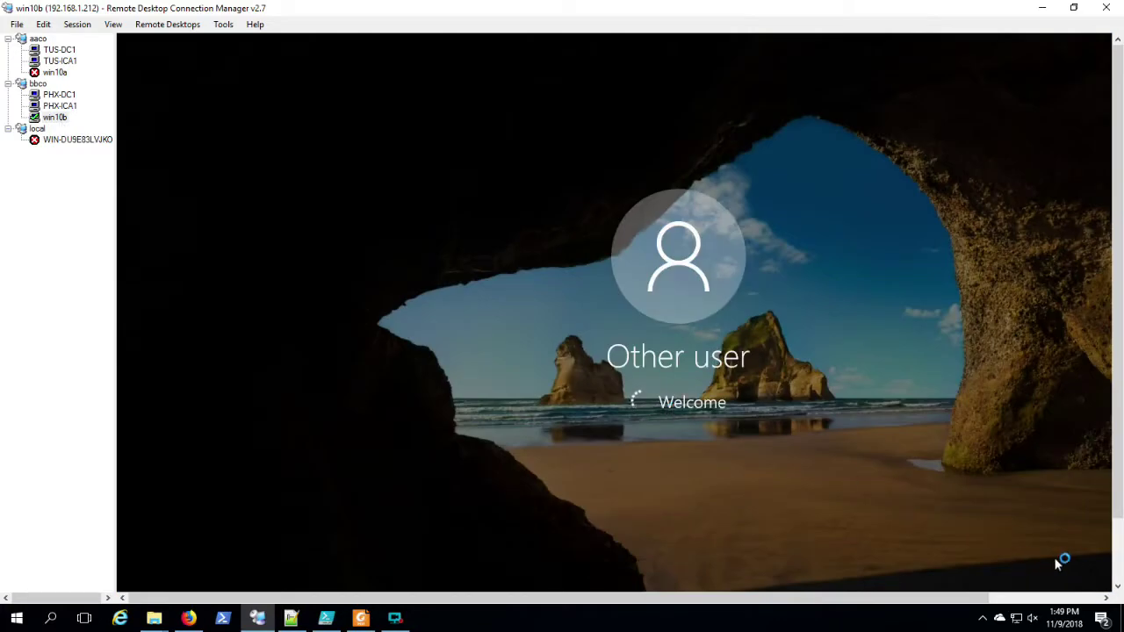
View win10b's 13 trusted root certificates in the admin console, selecting BBCO-CA.
click(1120, 553)
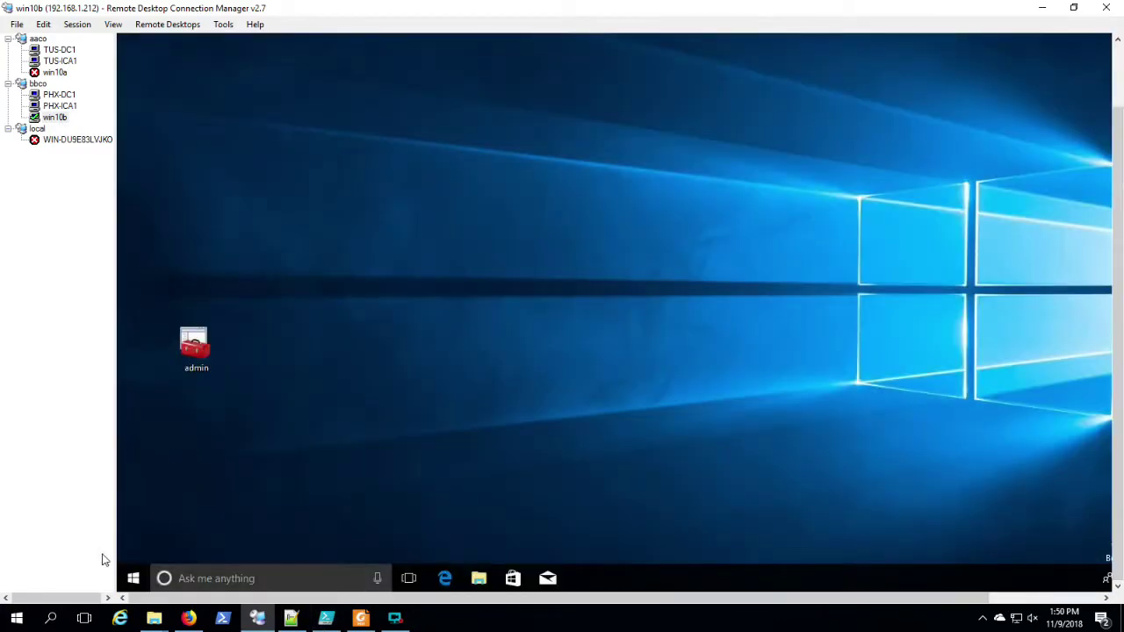
double_click(194, 344)
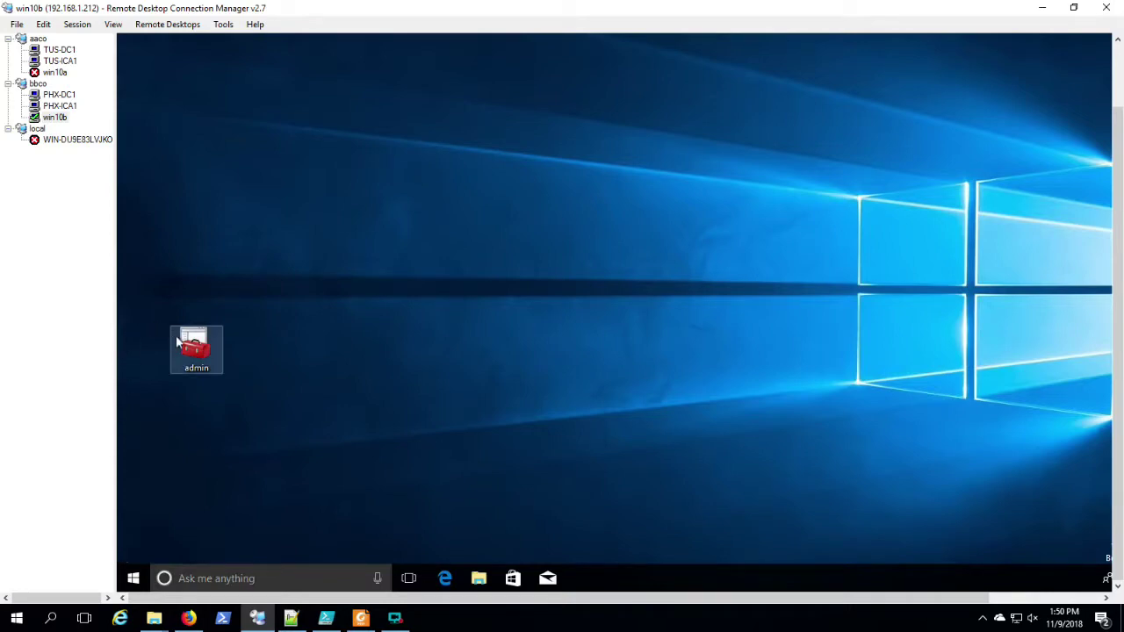
click(304, 205)
click(327, 216)
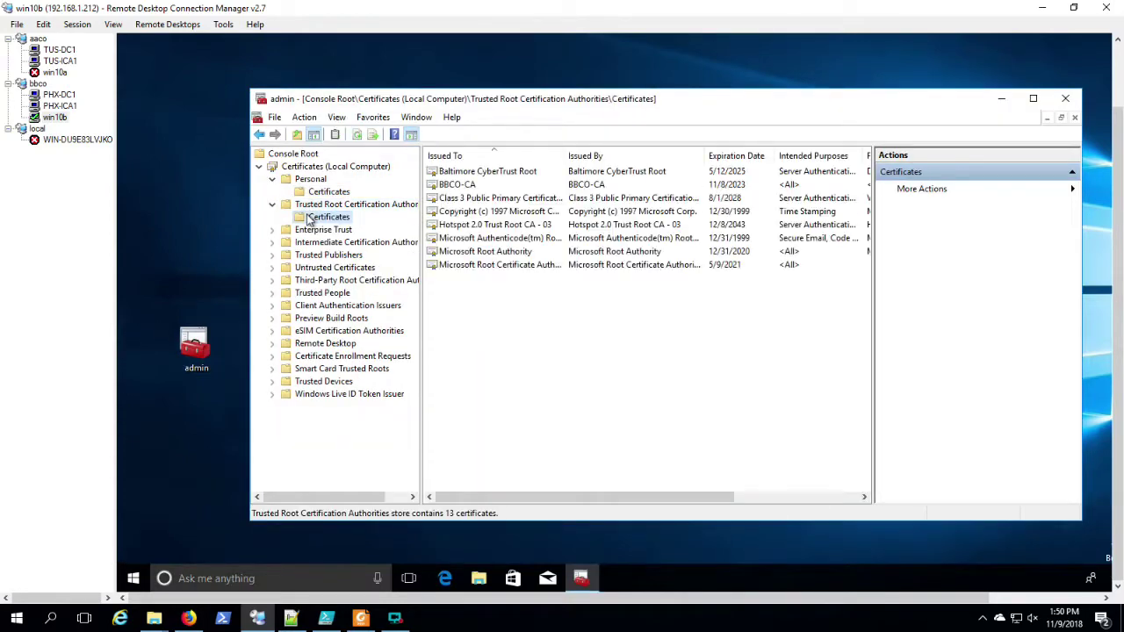
click(492, 186)
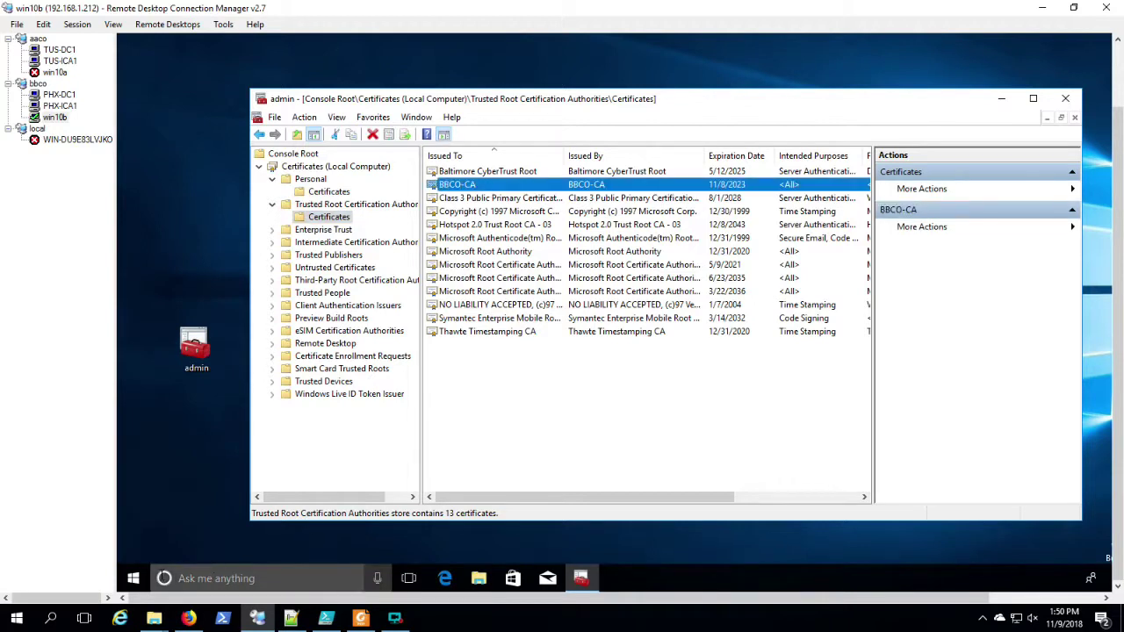
Run gpupdate /force in an administrator PowerShell on win10b and minimize it.
click(135, 580)
right_click(134, 581)
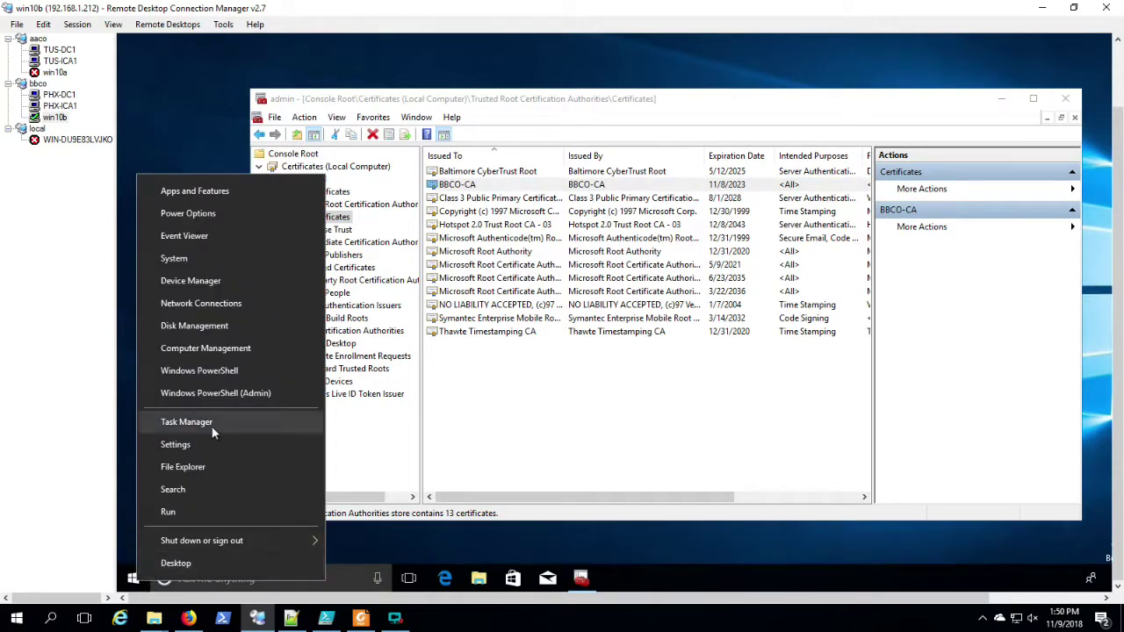
click(227, 392)
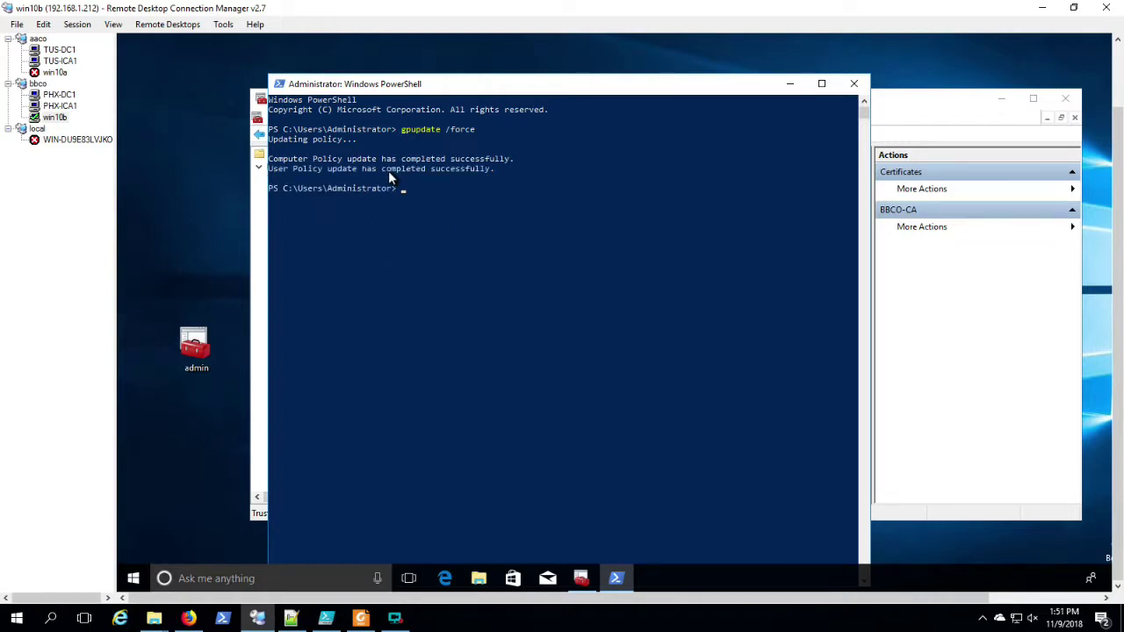
click(789, 84)
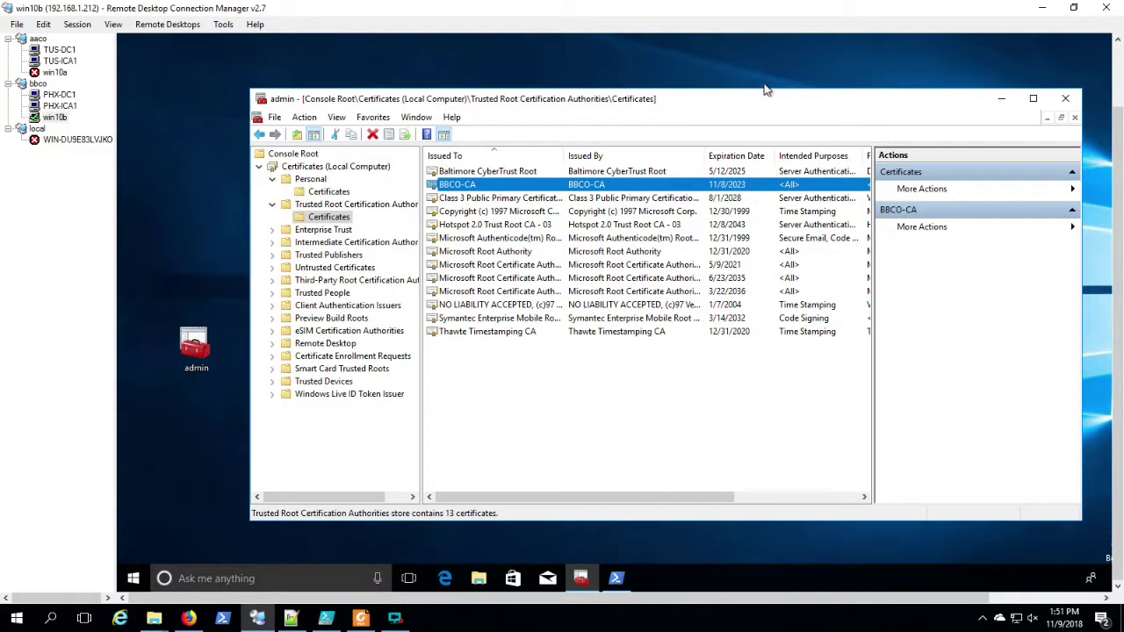
Refresh win10b's Trusted Root store and confirm AACO-CA's certification path shows status OK.
click(328, 220)
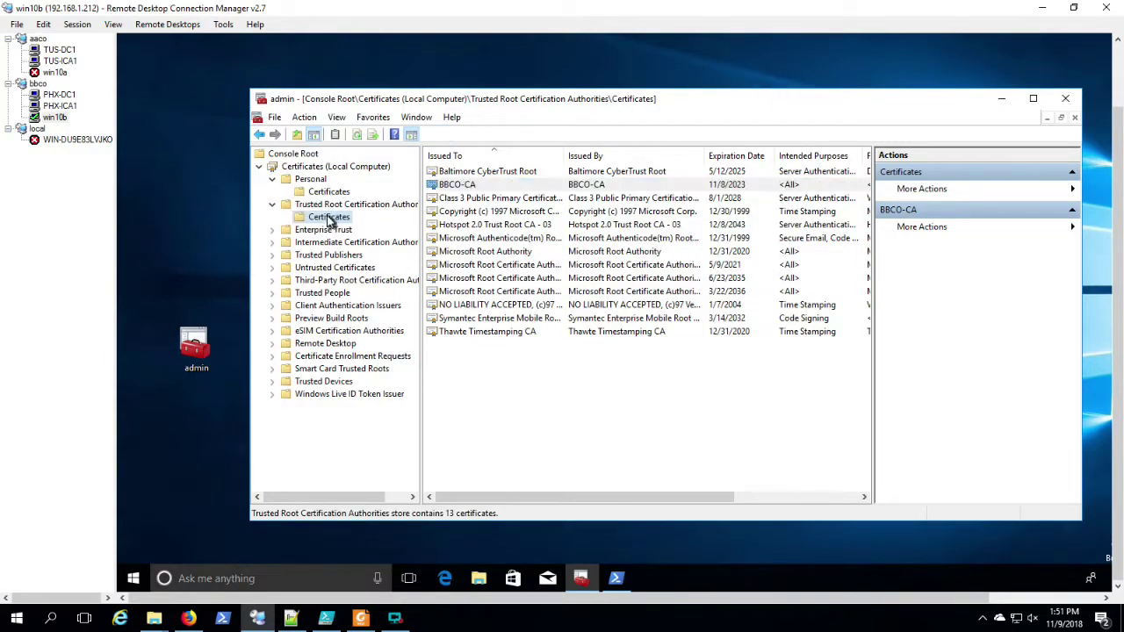
click(358, 137)
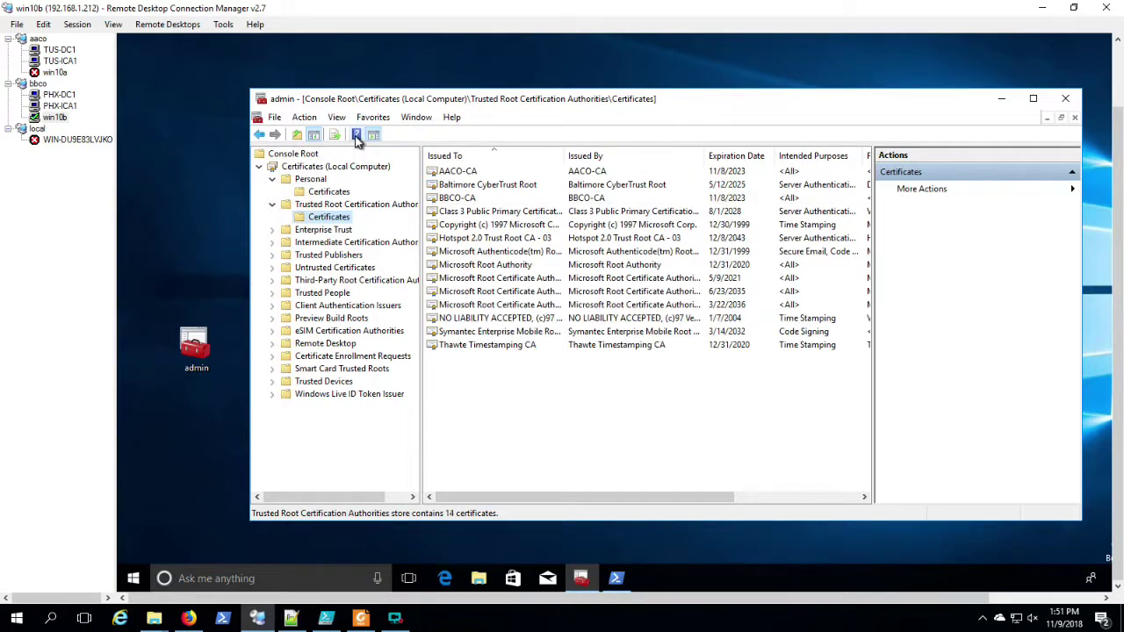
click(462, 175)
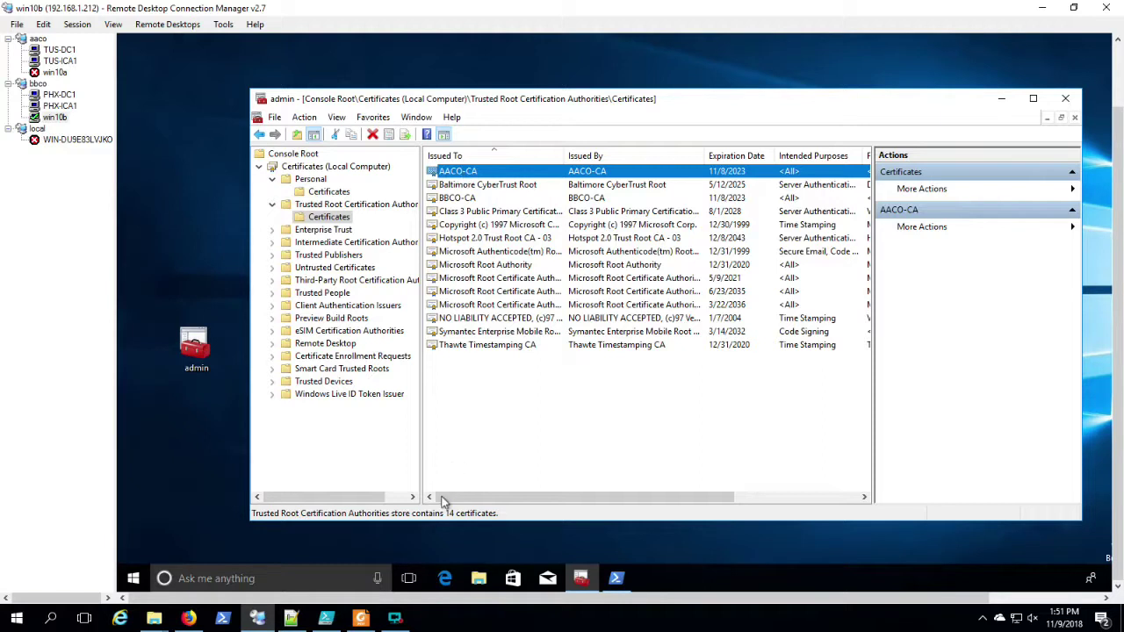
double_click(457, 172)
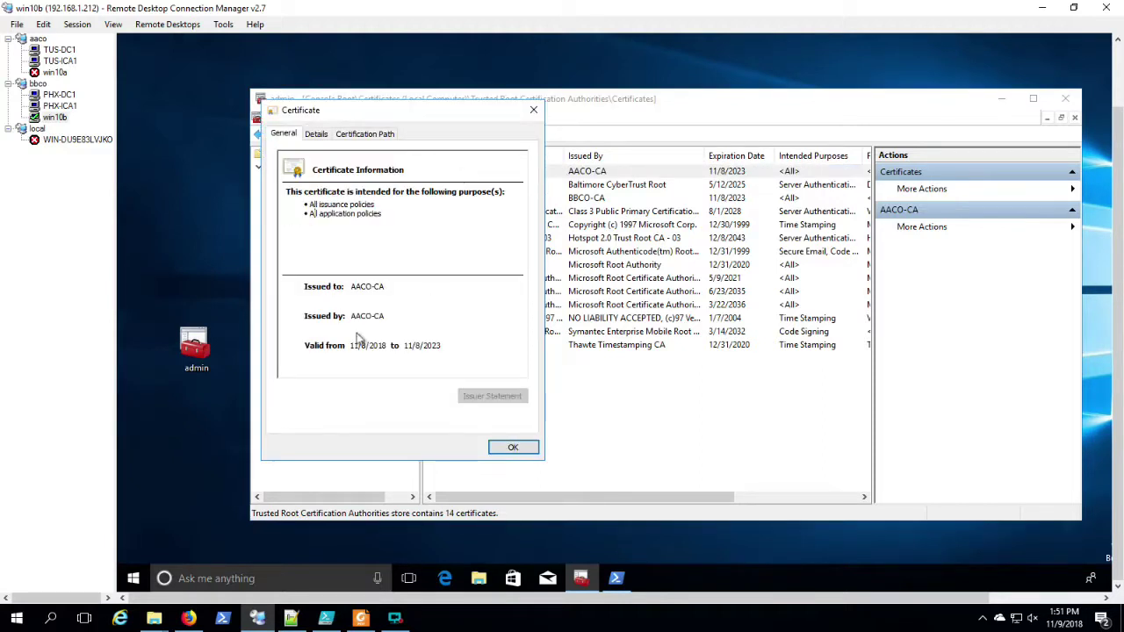
click(360, 135)
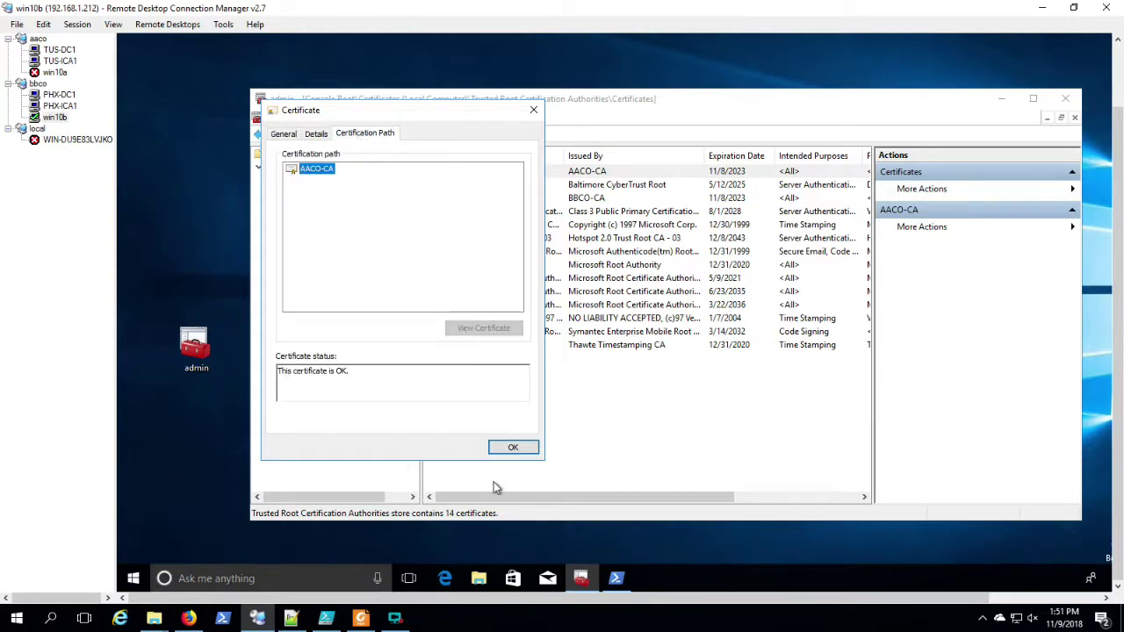
click(513, 448)
key(alt+Tab)
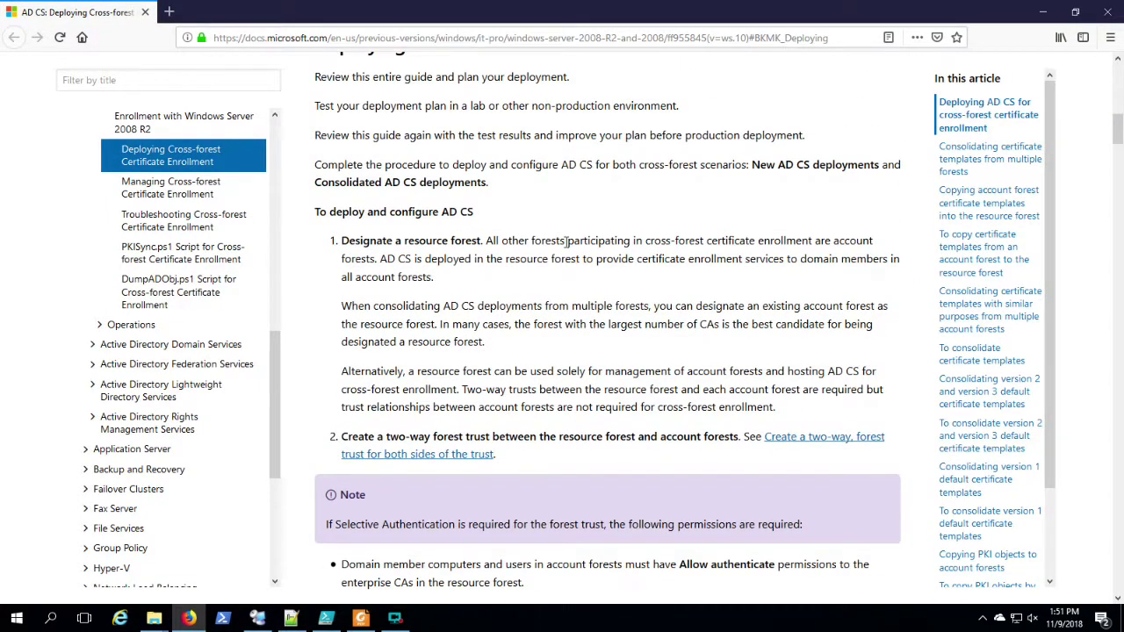
Read deployment steps 1, 2, 5, 6, 8 and 9 on LDAP referrals, Cert Publishers and CA publishing.
drag(371, 243, 500, 243)
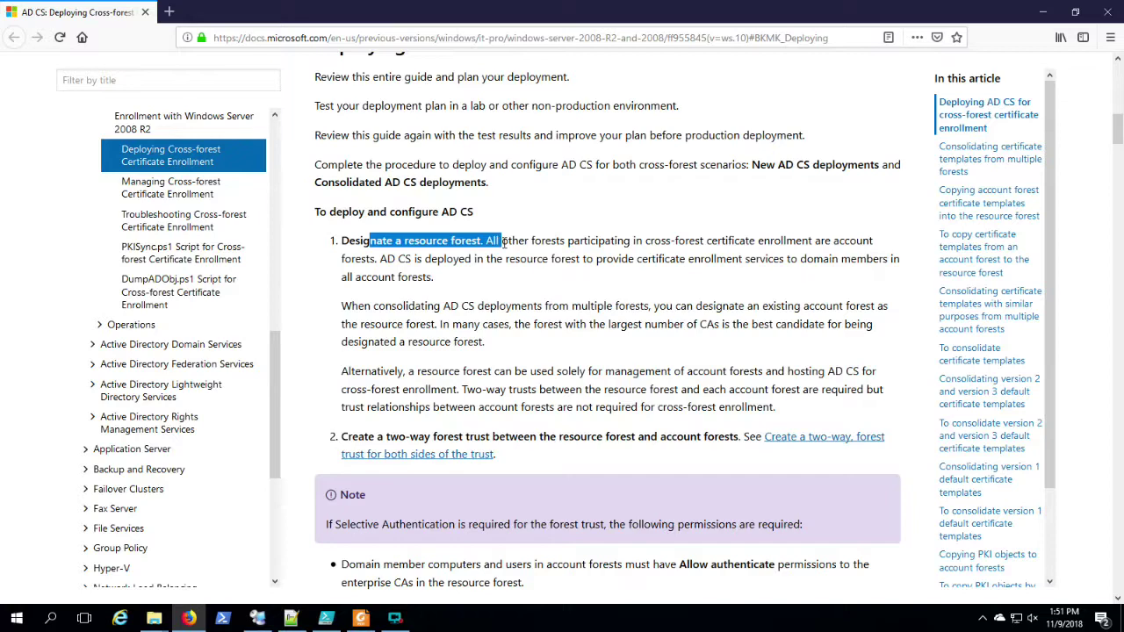
drag(427, 436, 575, 441)
scroll(576, 446, down, 2)
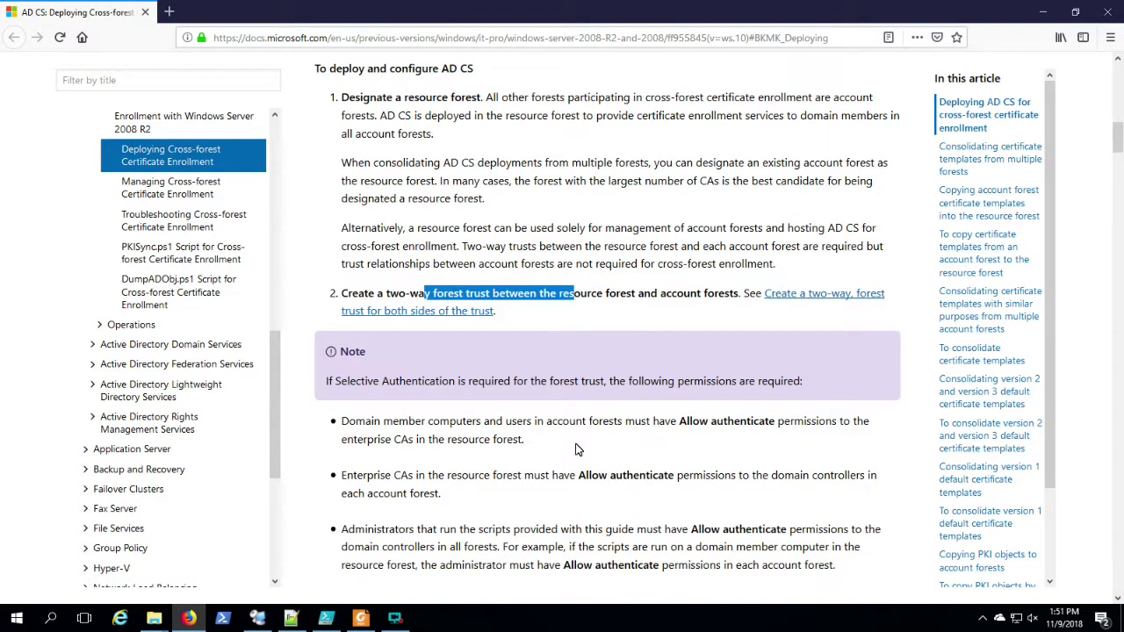
scroll(576, 446, down, 4)
scroll(576, 445, down, 2)
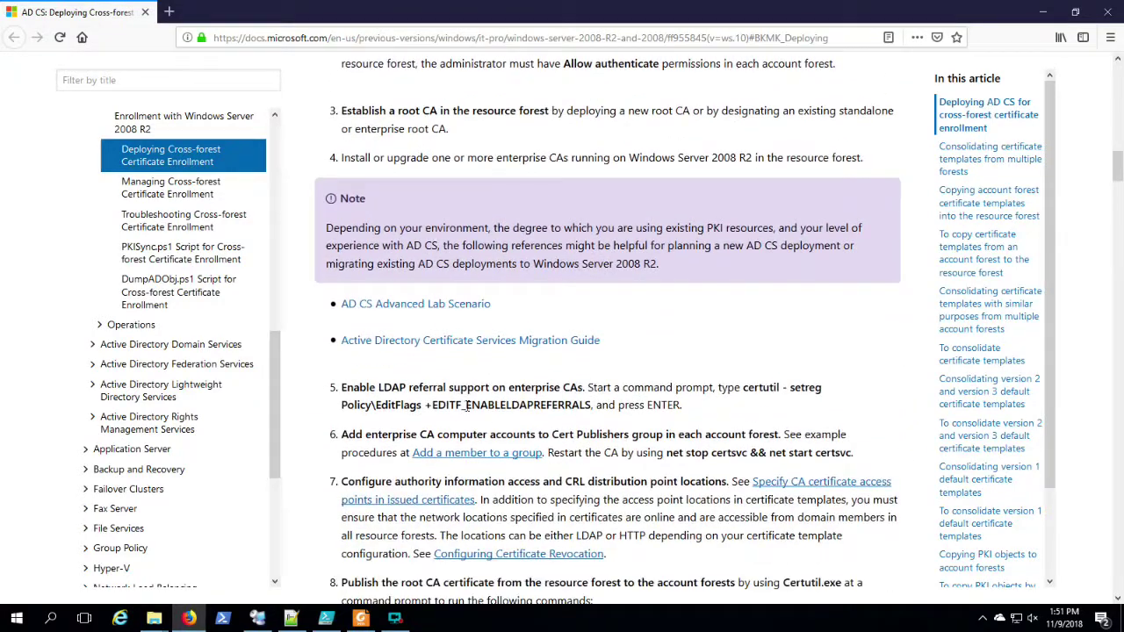
drag(360, 384, 576, 406)
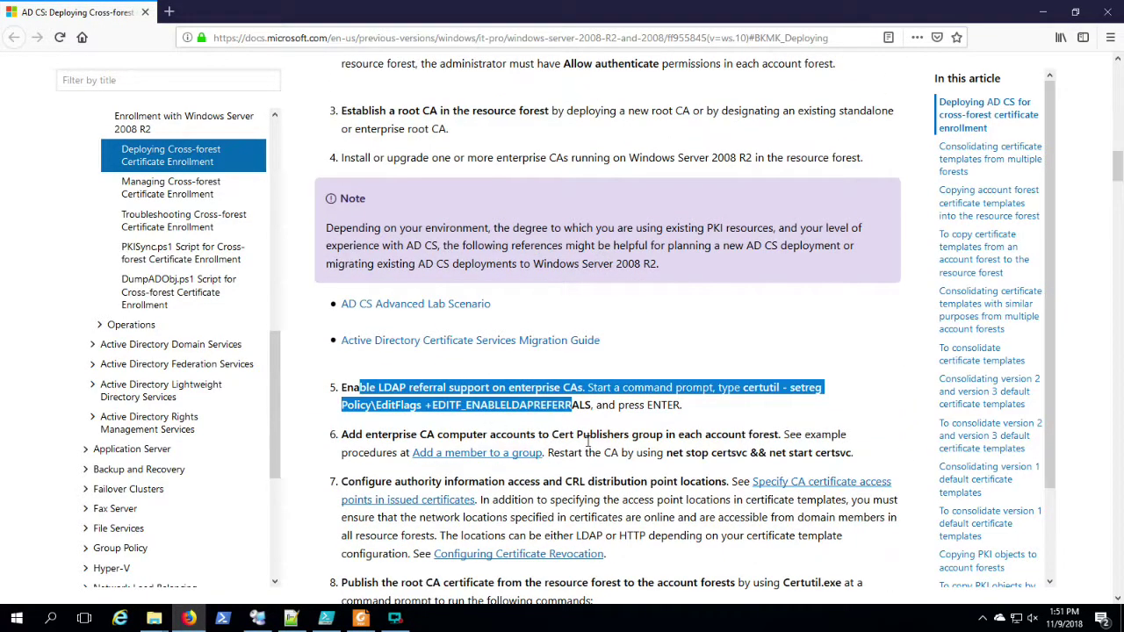
drag(466, 434, 747, 436)
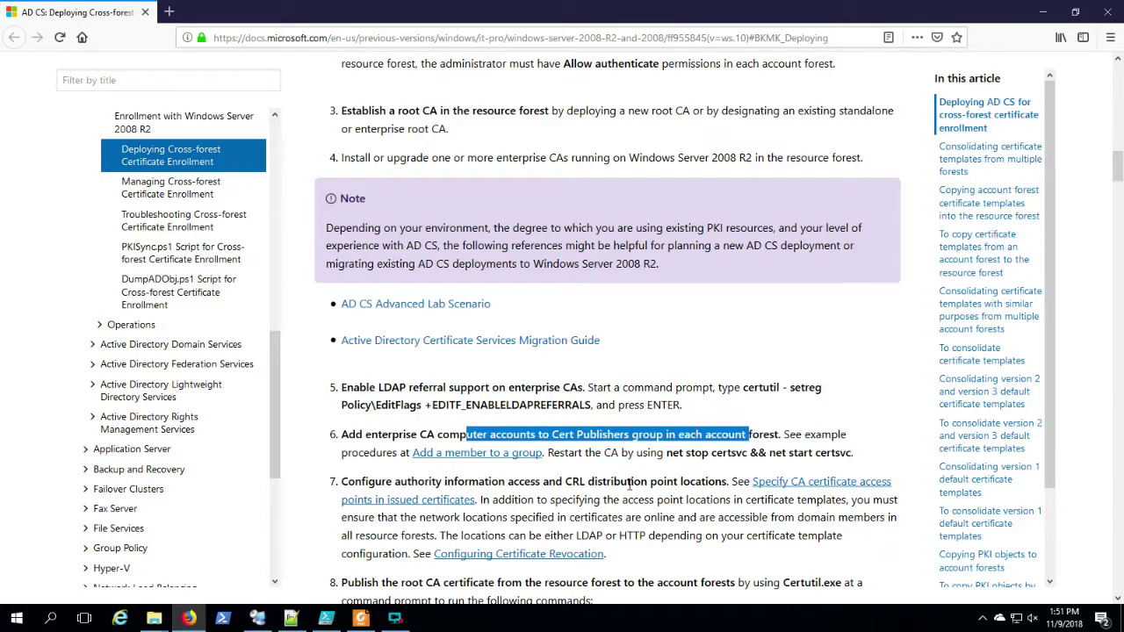
scroll(629, 483, down, 3)
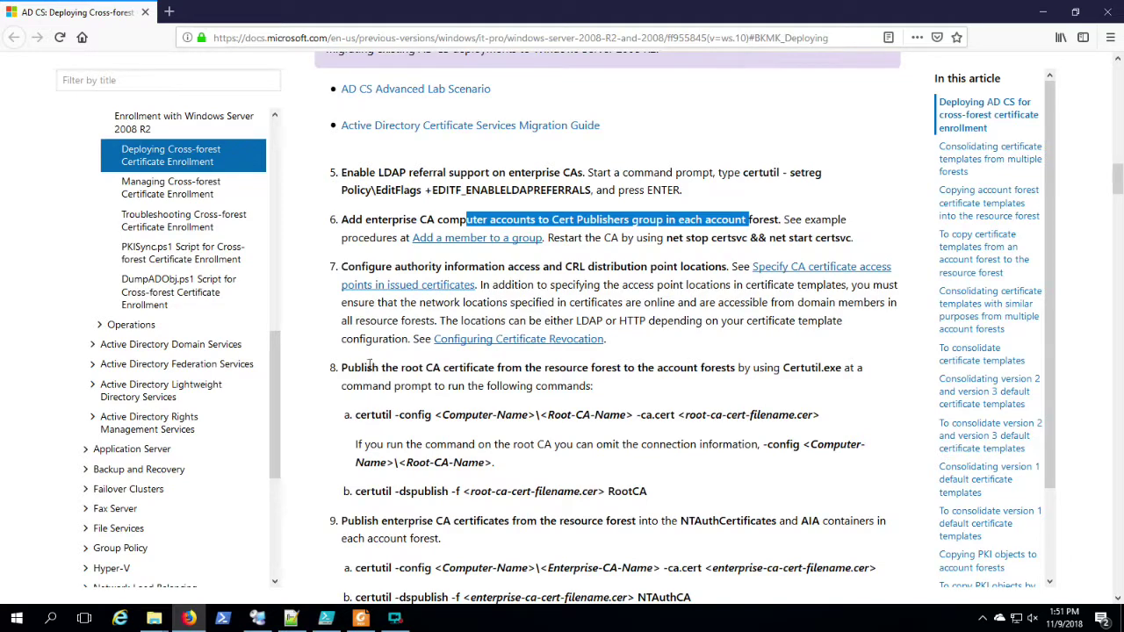
drag(367, 367, 555, 477)
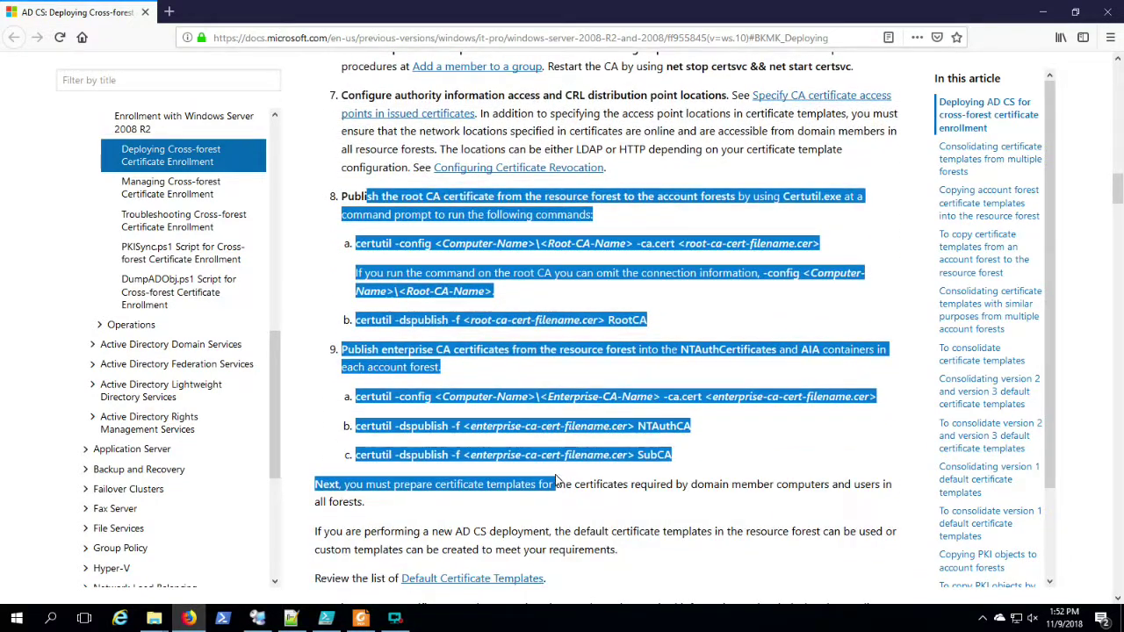